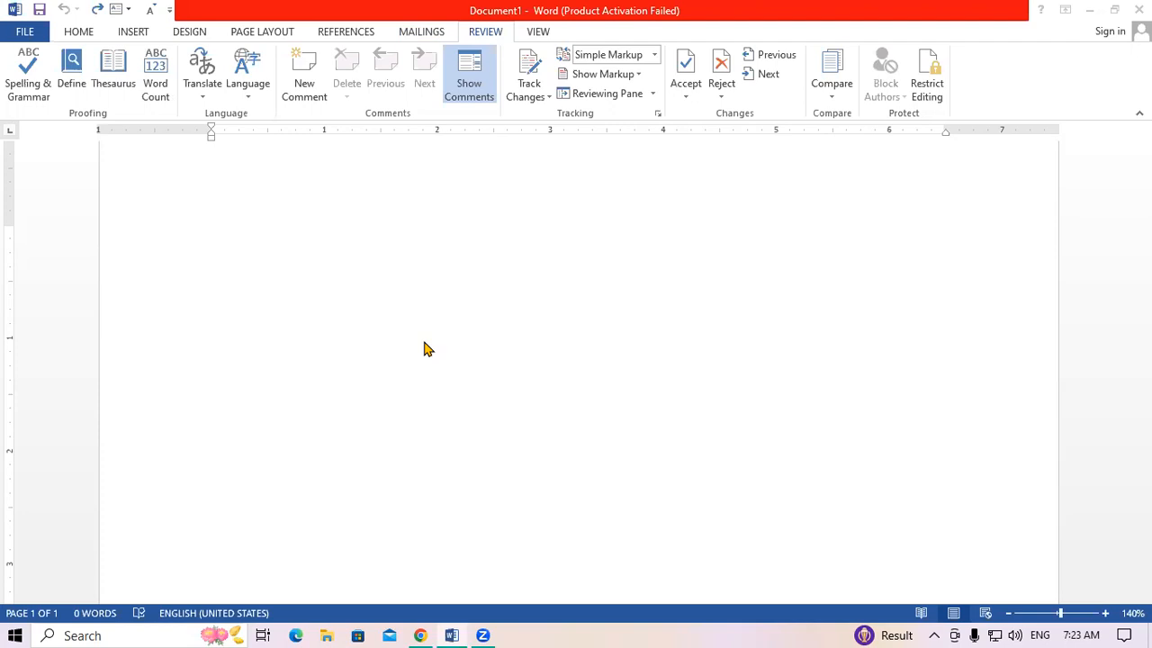
# Step: Fill the blank document with sample paragraphs using =rand()
pyautogui.scroll(1, 311, 311)
pyautogui.click(249, 253)
pyautogui.write('=rand()')
pyautogui.press('Return')
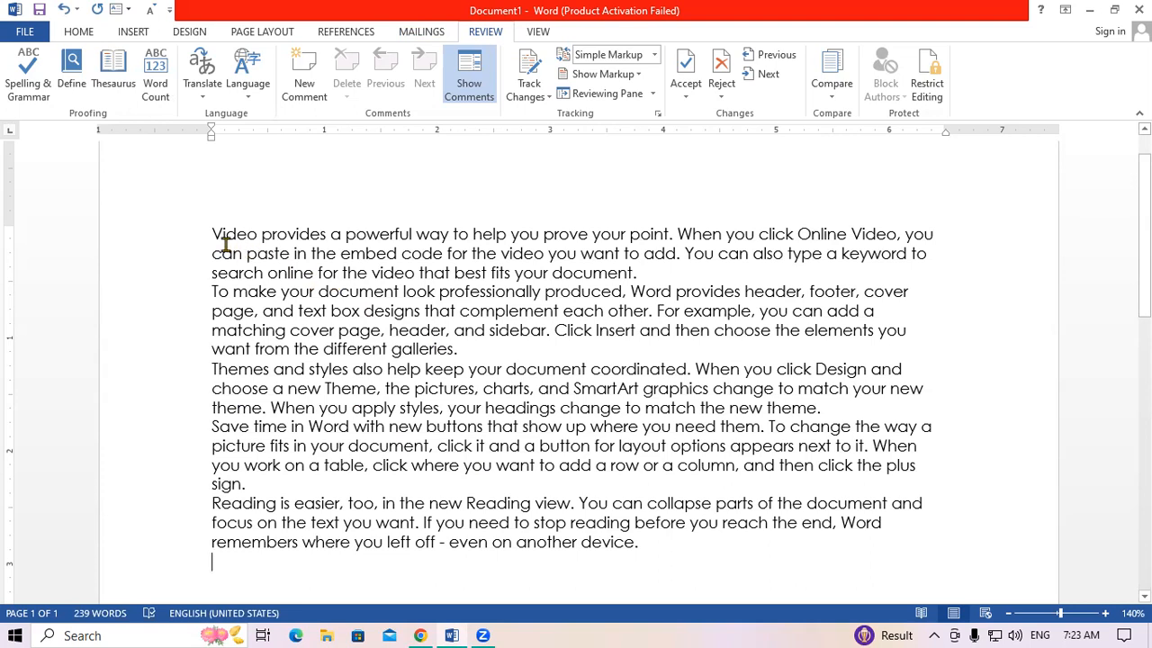
# Step: Set the font size of all the document text to 12 pt
pyautogui.hotkey('ctrl', 'a')
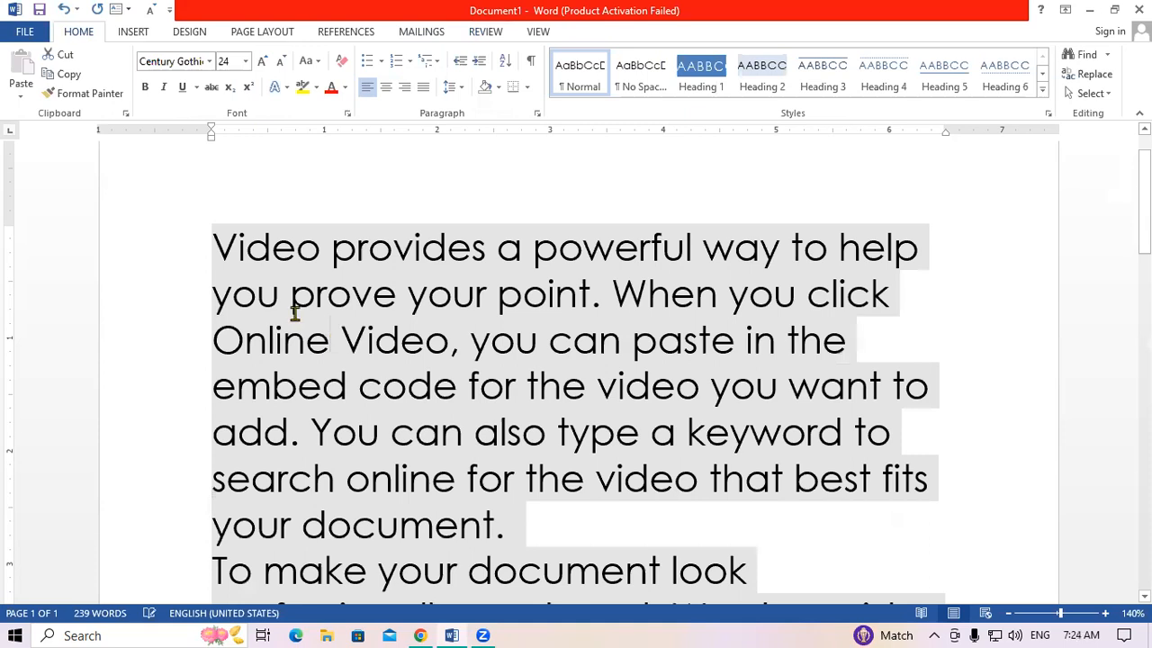
pyautogui.click(335, 324)
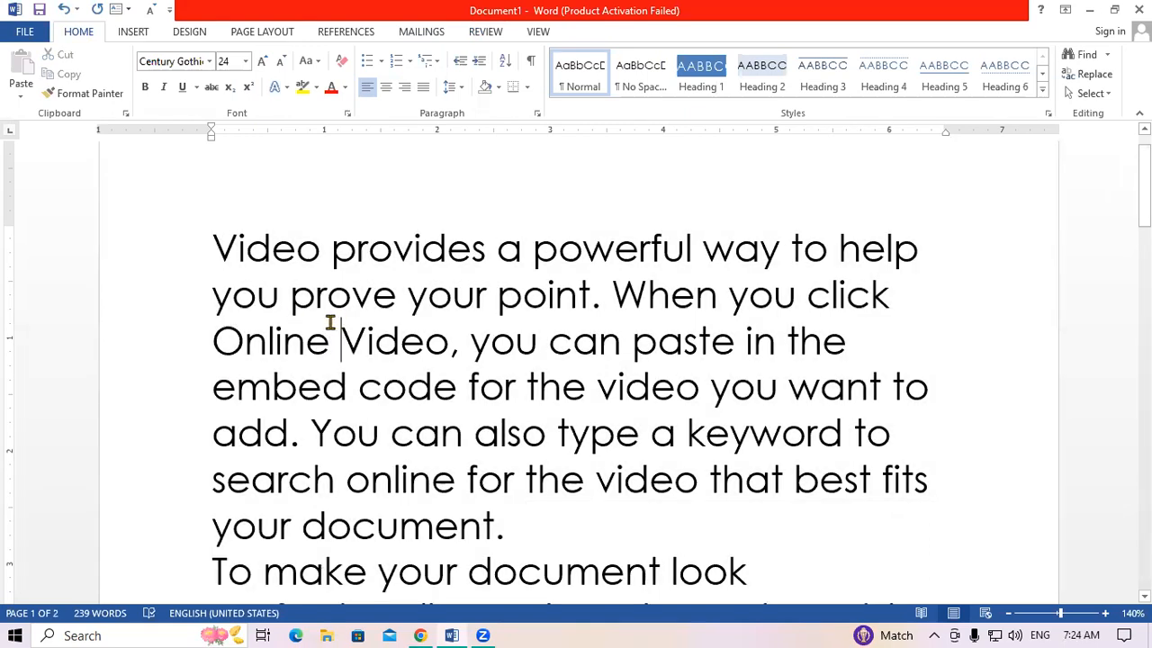
pyautogui.hotkey('ctrl', 'a')
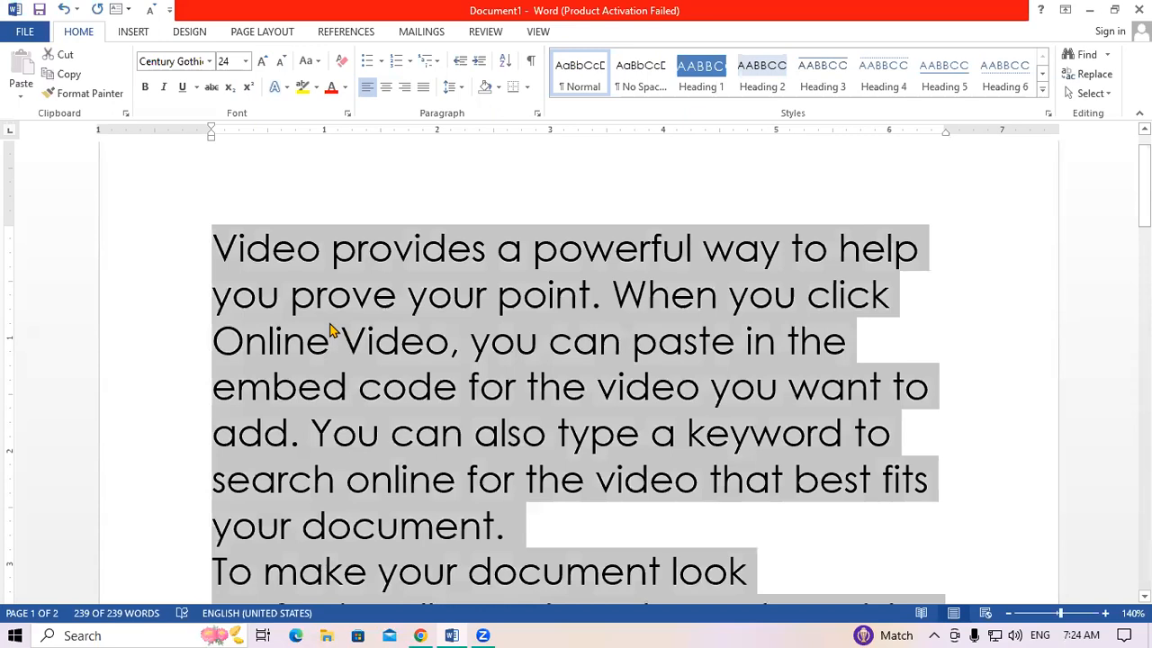
pyautogui.hotkey('ctrl', 'shift', ',')
pyautogui.hotkey('ctrl', 'shift', ',')
pyautogui.hotkey('ctrl', 'shift', ',')
pyautogui.hotkey('ctrl', 'shift', ',')
pyautogui.hotkey('ctrl', 'shift', ',')
pyautogui.hotkey('ctrl', 'shift', ',')
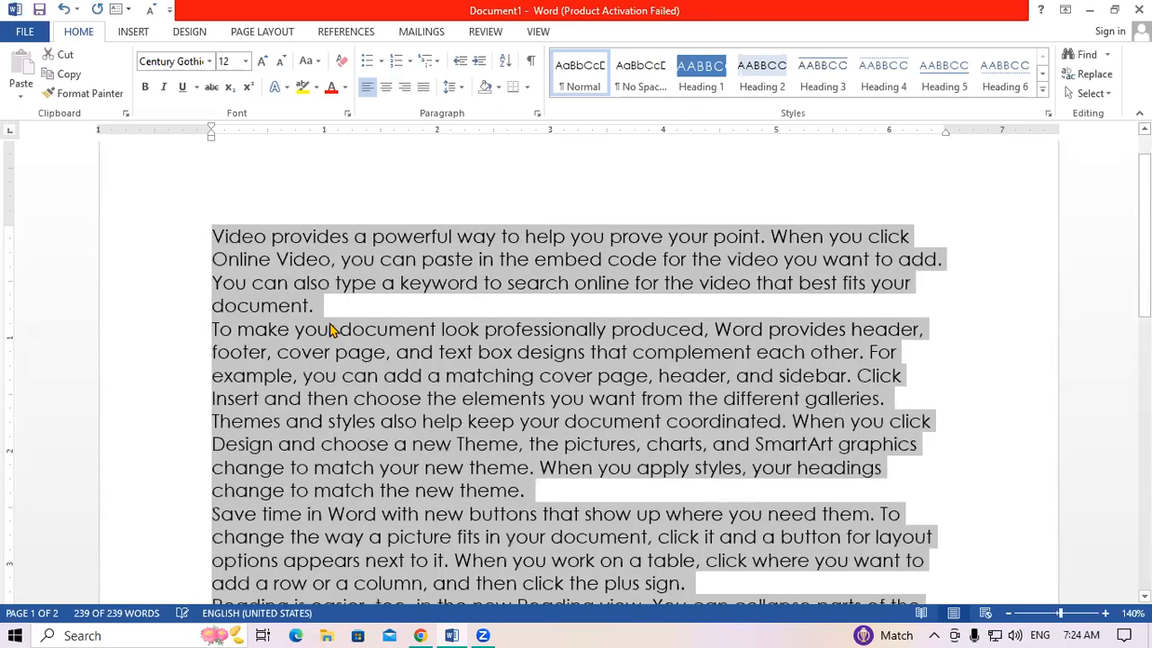
pyautogui.click(268, 329)
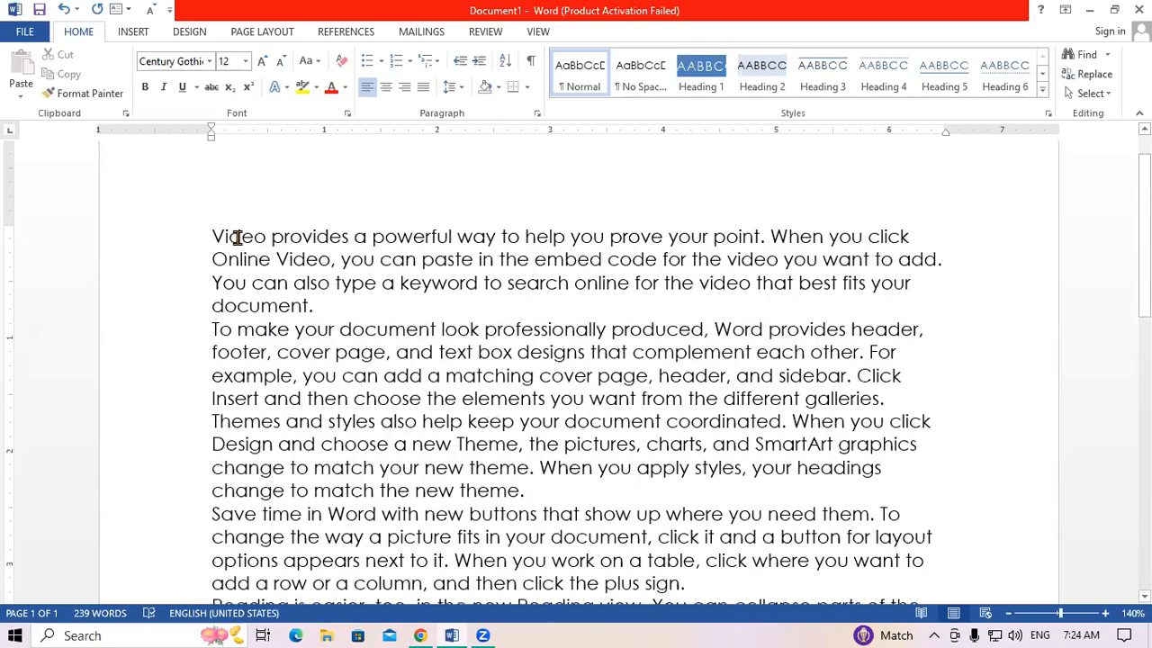
# Step: In the first line, change the opening word to lowercase "video" and misspell "help" as "heelp"
pyautogui.click(223, 236)
pyautogui.press('BackSpace')
pyautogui.write('v')
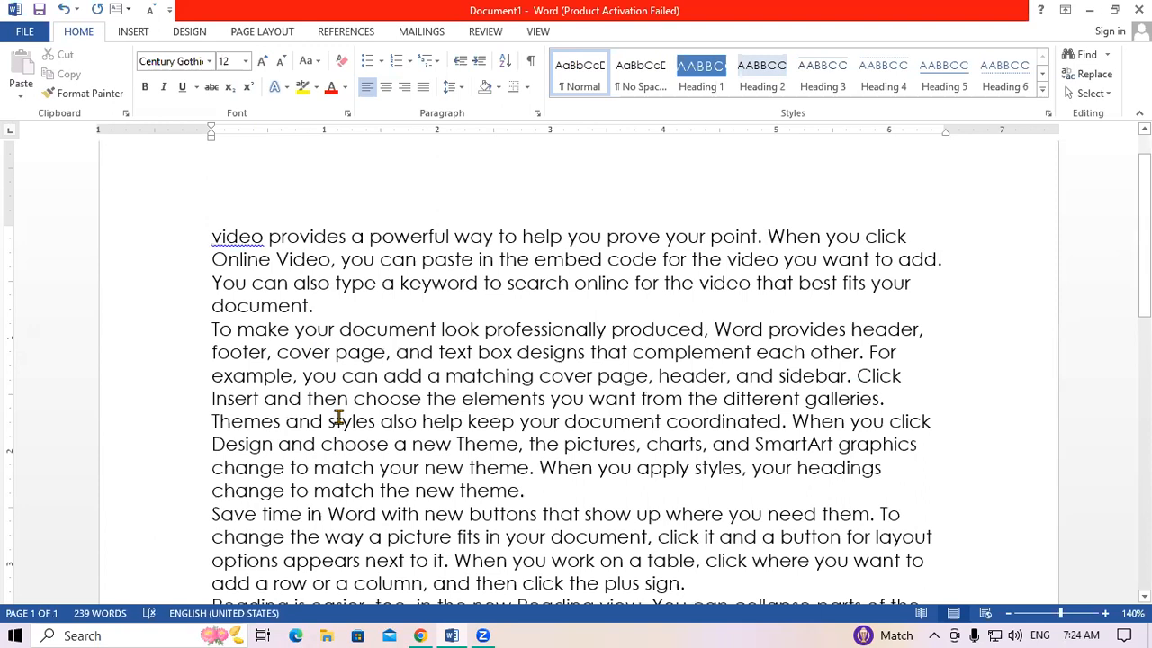
pyautogui.click(546, 237)
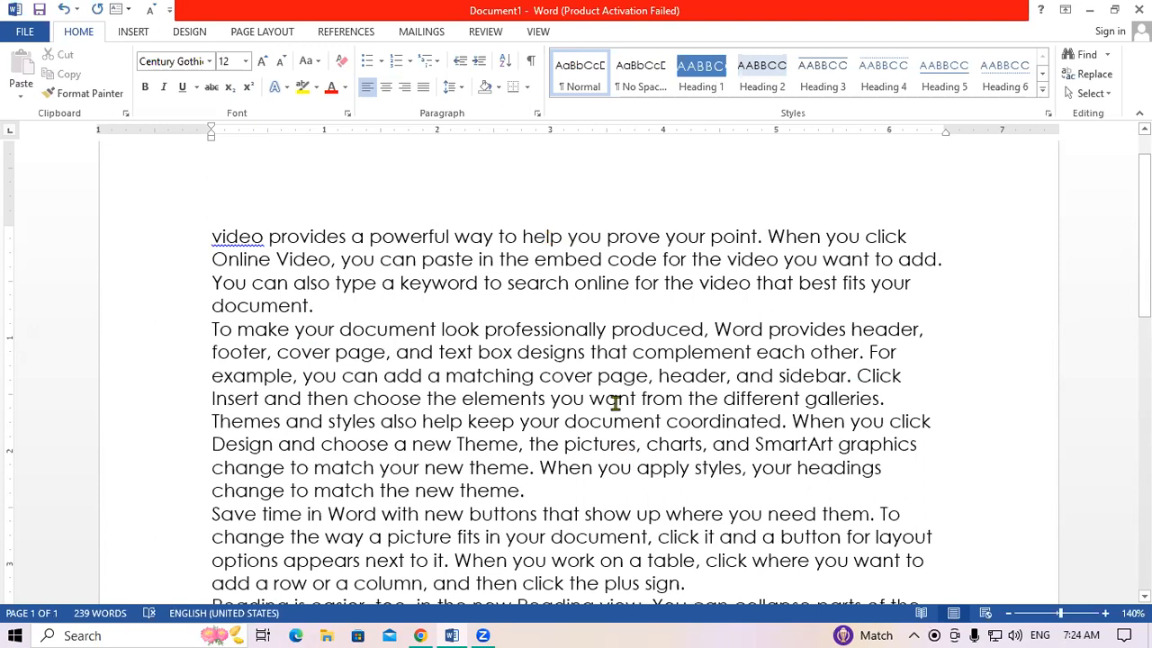
pyautogui.write('e')
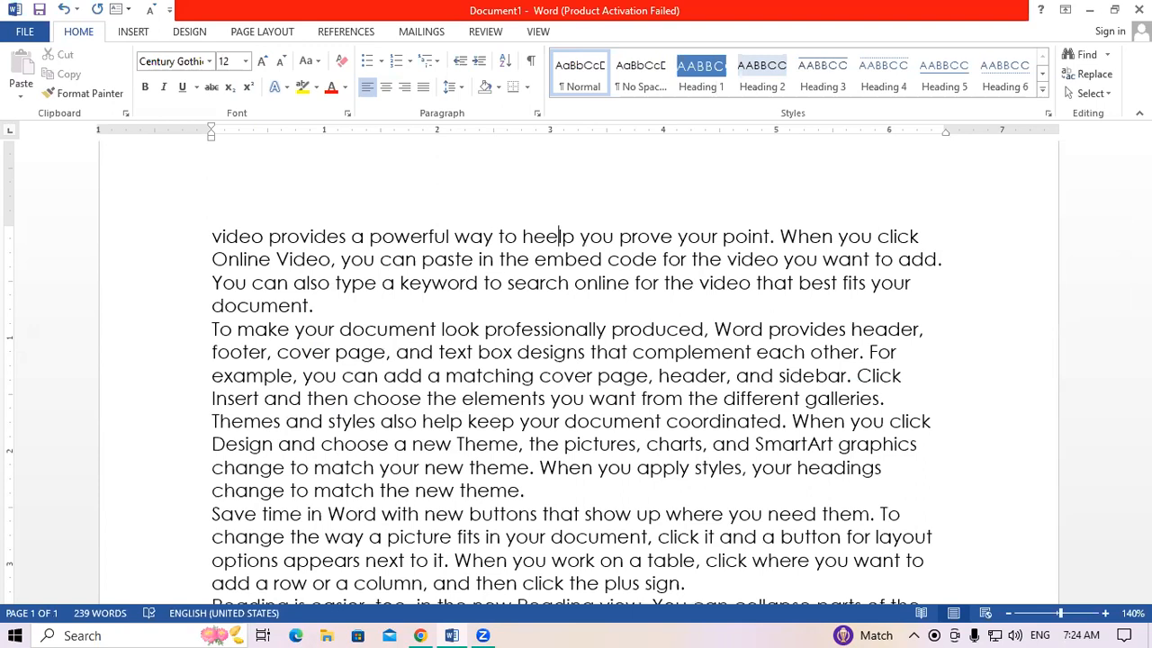
pyautogui.click(591, 379)
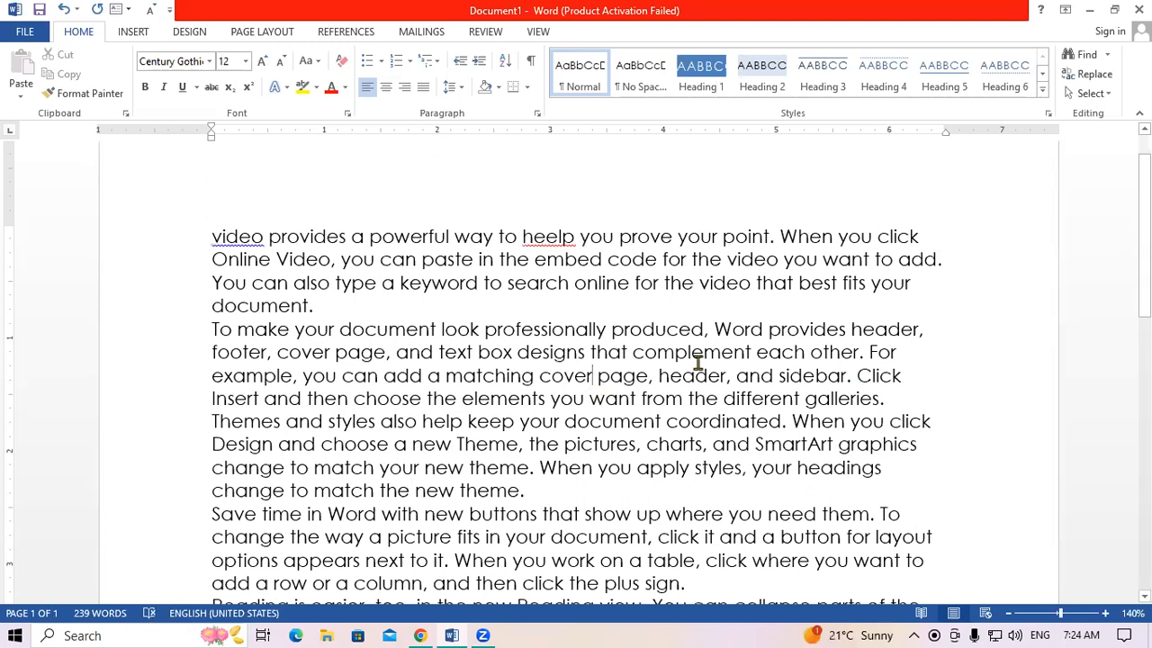
# Step: Misspell "point" as "ppoint", "Video" as "Videeo" and "keyword" as "keeyword" in the first paragraph
pyautogui.click(736, 235)
pyautogui.write('p')
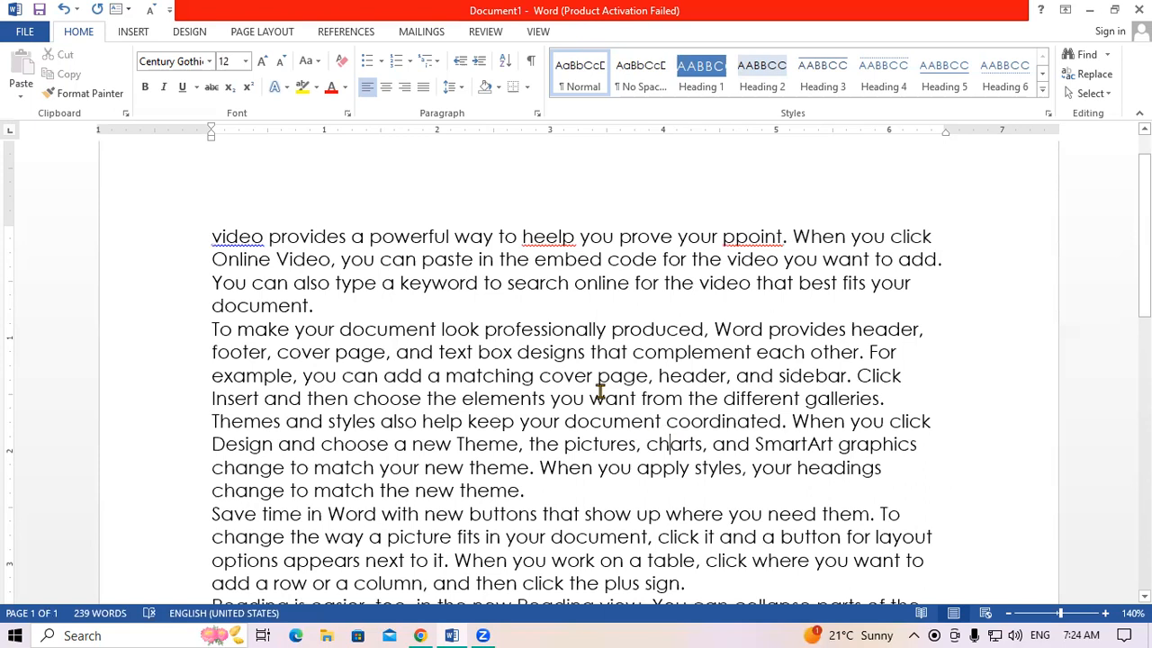
pyautogui.click(305, 258)
pyautogui.write('e')
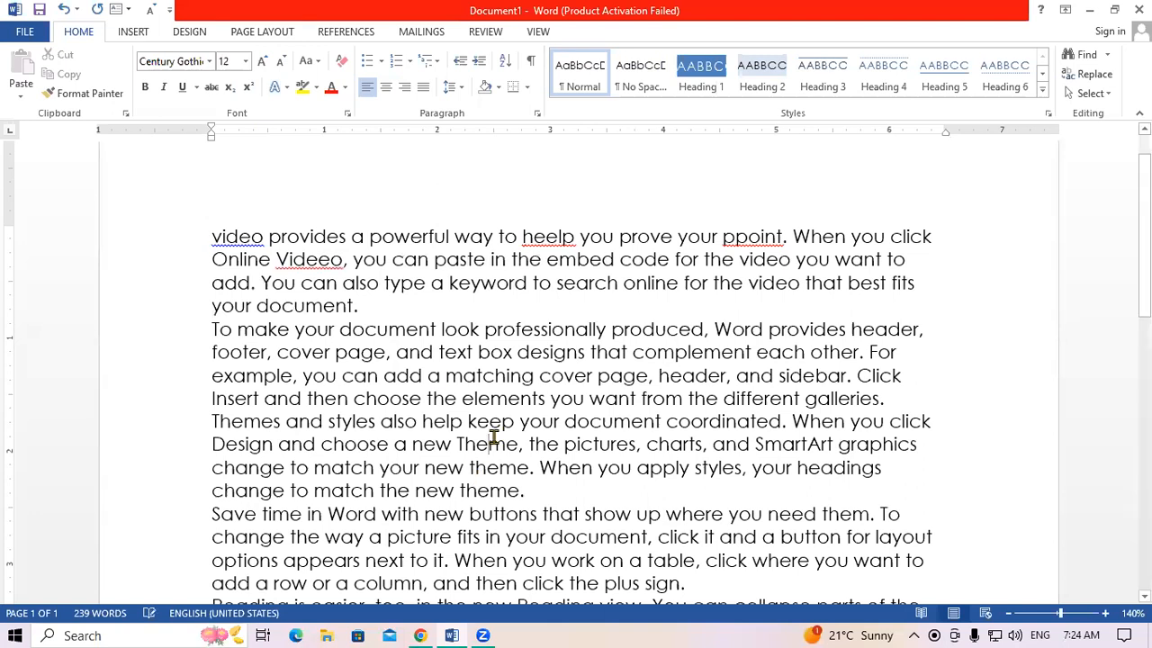
pyautogui.click(472, 284)
pyautogui.write('e')
# Step: Enlarge all the document text to 16 pt
pyautogui.scroll(1, 553, 444)
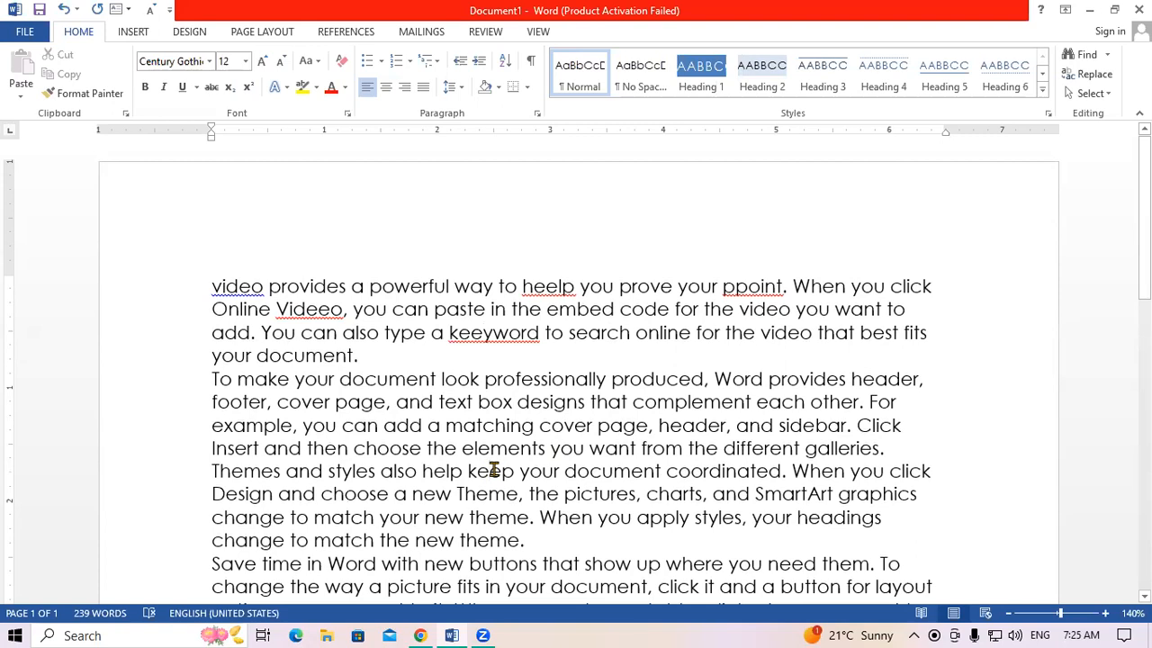
pyautogui.hotkey('ctrl', 'a')
pyautogui.hotkey('ctrl', 'shift', '.')
pyautogui.hotkey('ctrl', 'shift', '.')
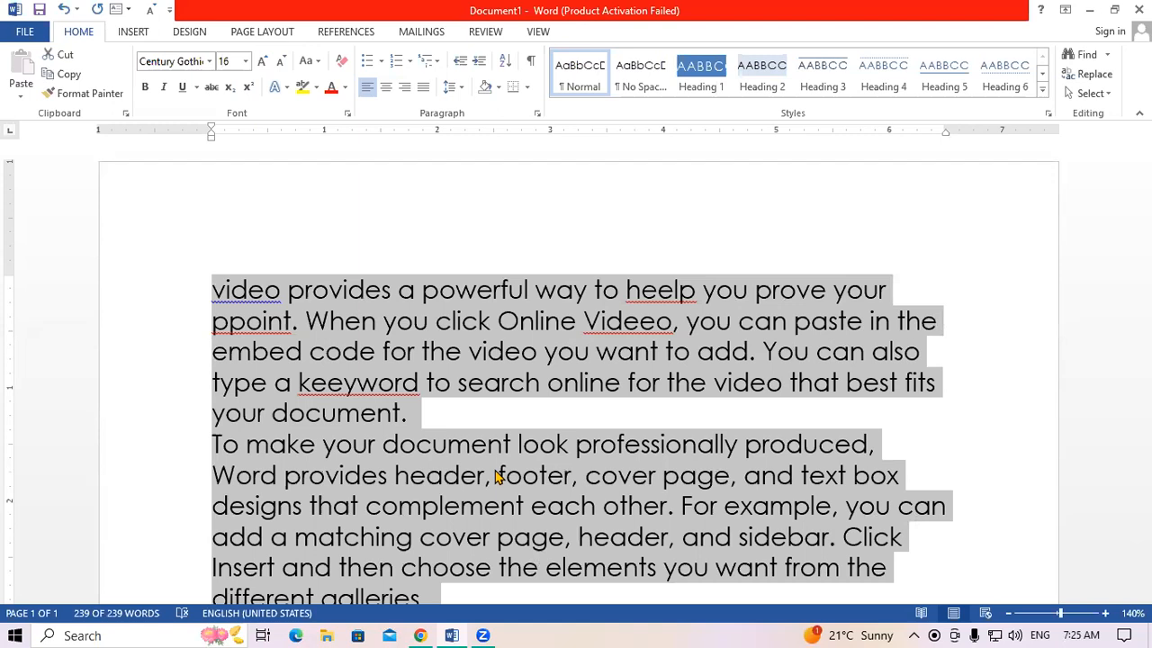
# Step: Run the Spelling & Grammar check on the whole text, correcting "heelp" to "help" and "ppoint" to "point"
pyautogui.click(475, 32)
pyautogui.click(21, 72)
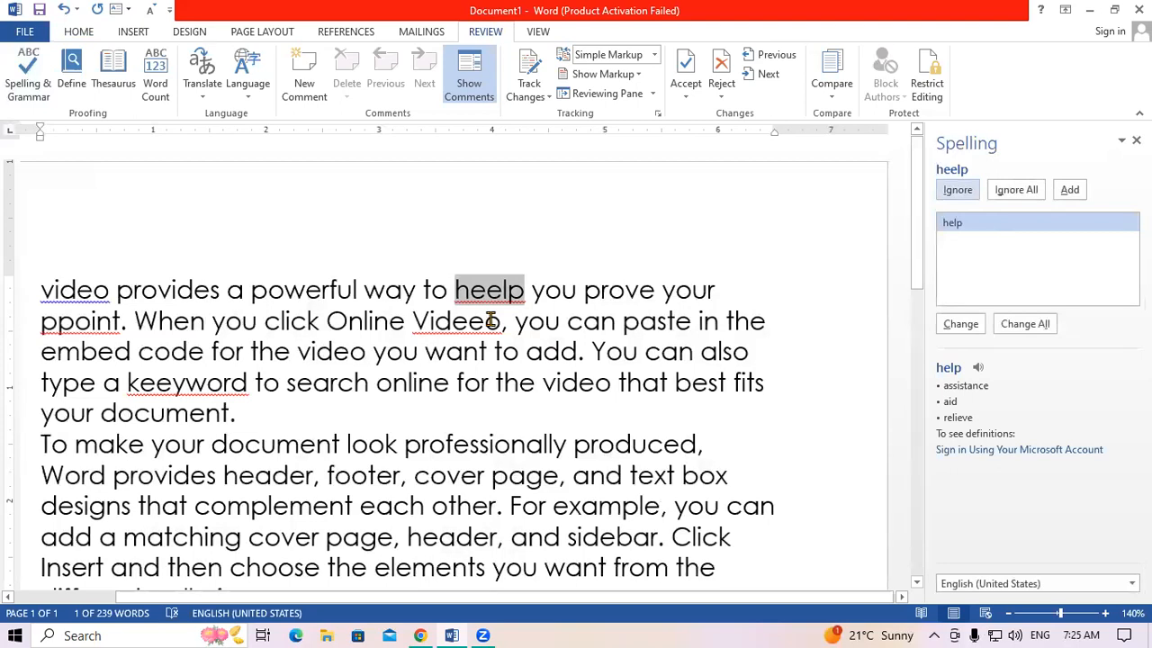
pyautogui.click(960, 326)
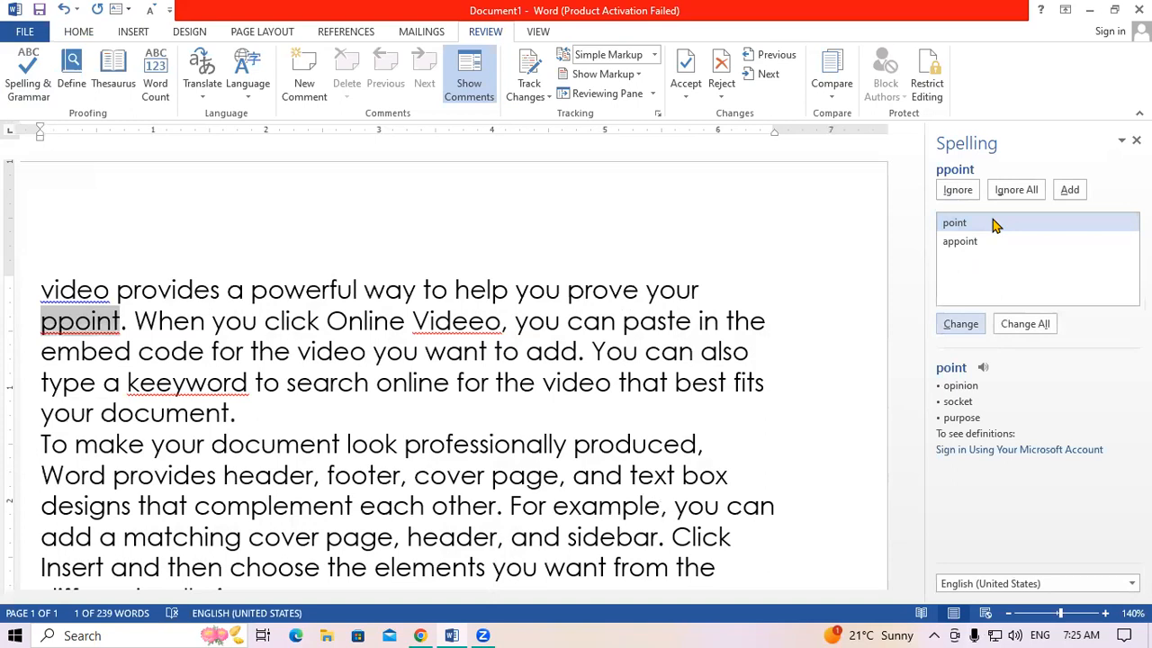
pyautogui.click(960, 326)
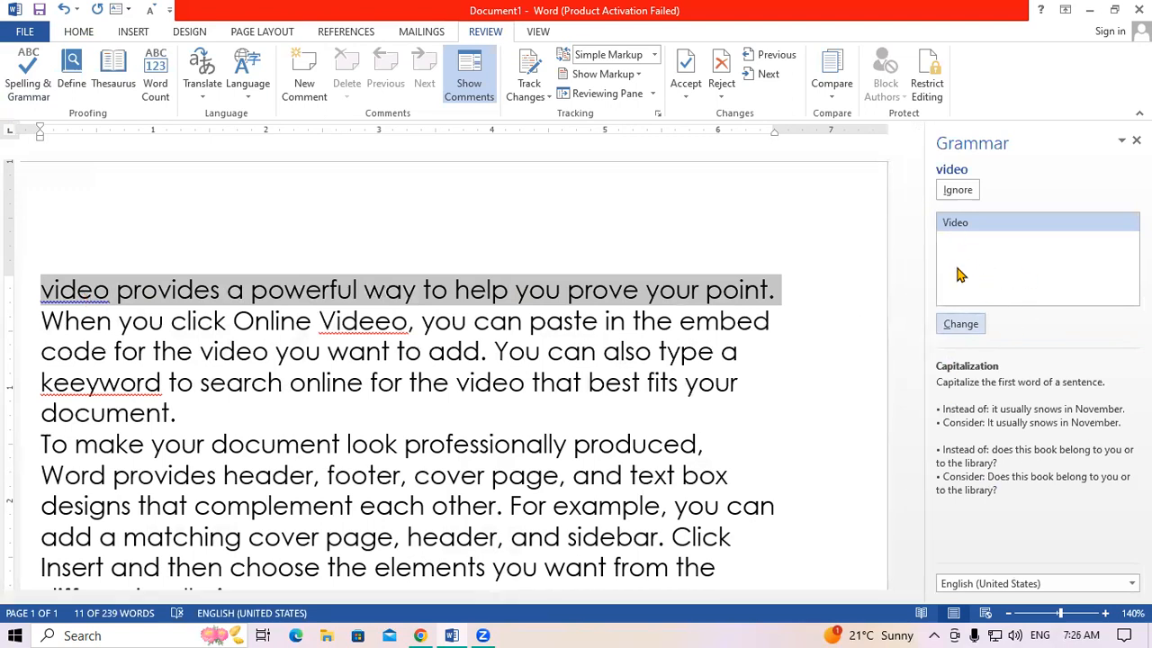
# Step: Capitalize the opening "video", correct "Videeo" to "Video" and "keeyword" to "keyword", and complete the check for the rest of the document
pyautogui.click(961, 324)
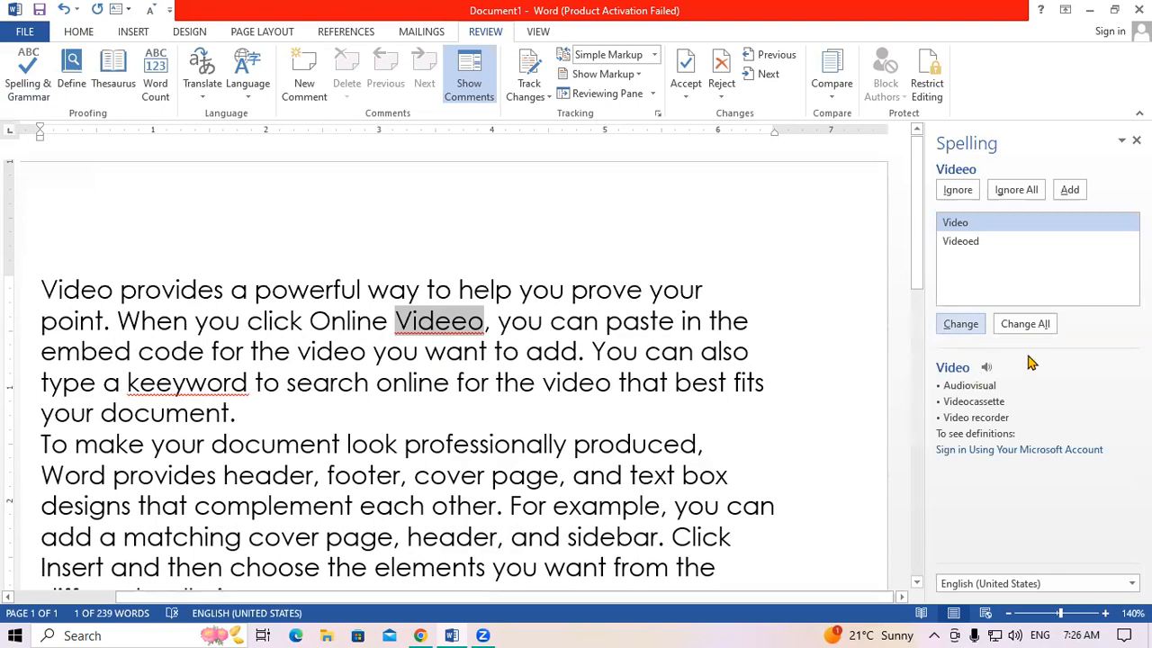
pyautogui.click(960, 324)
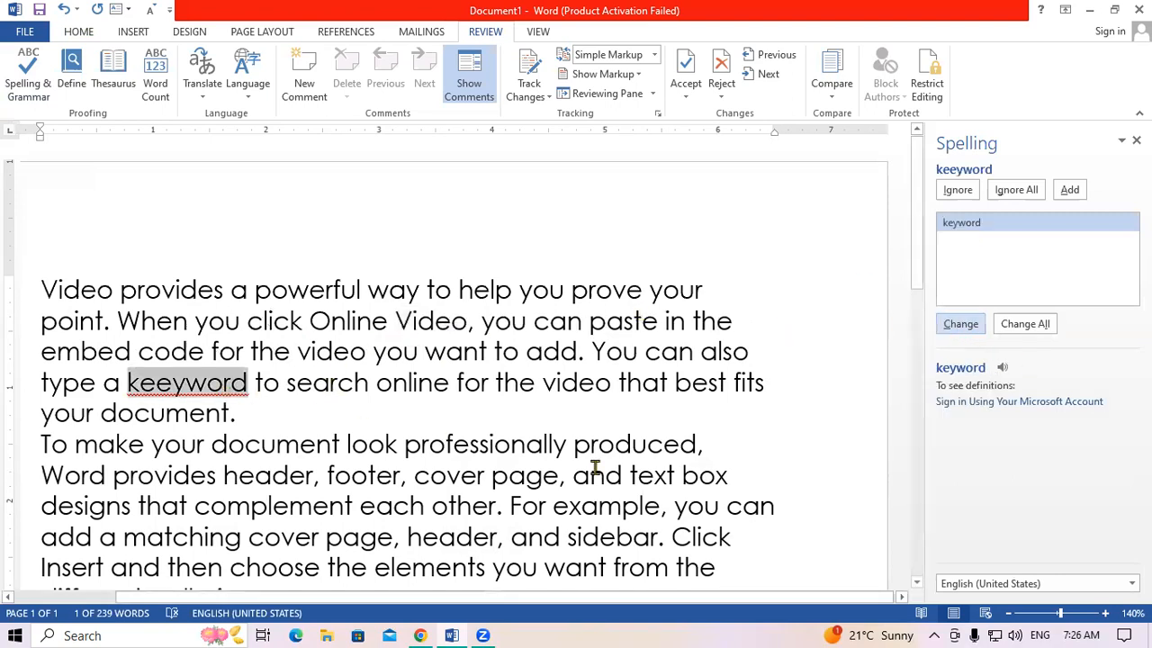
pyautogui.click(960, 324)
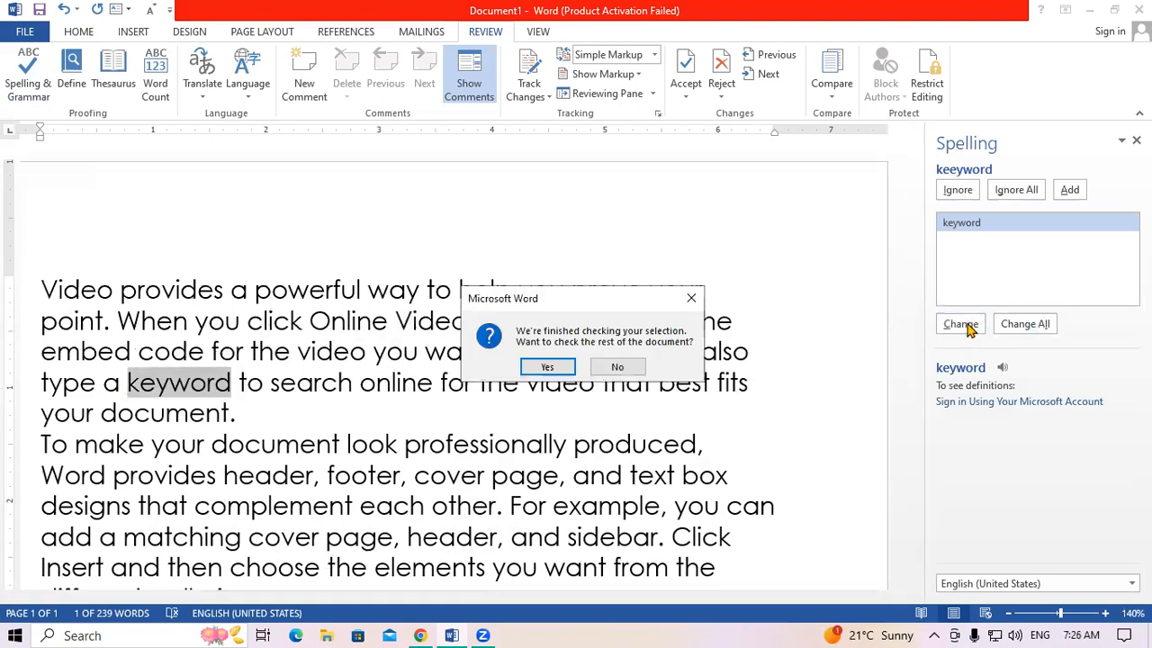
pyautogui.click(551, 366)
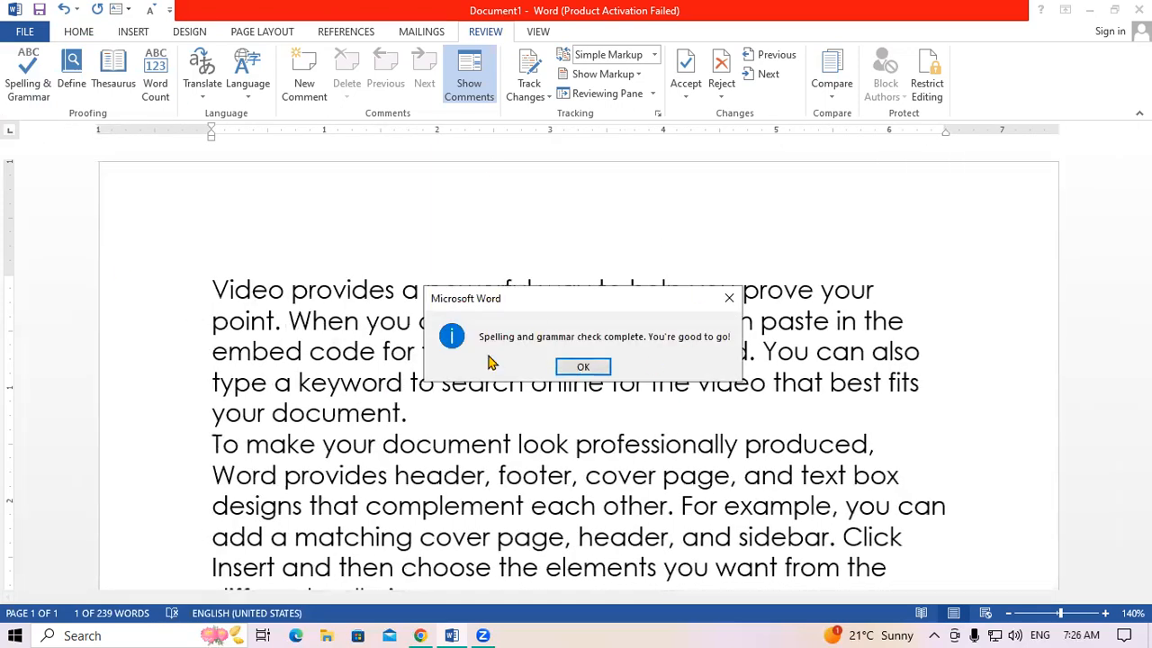
pyautogui.click(587, 367)
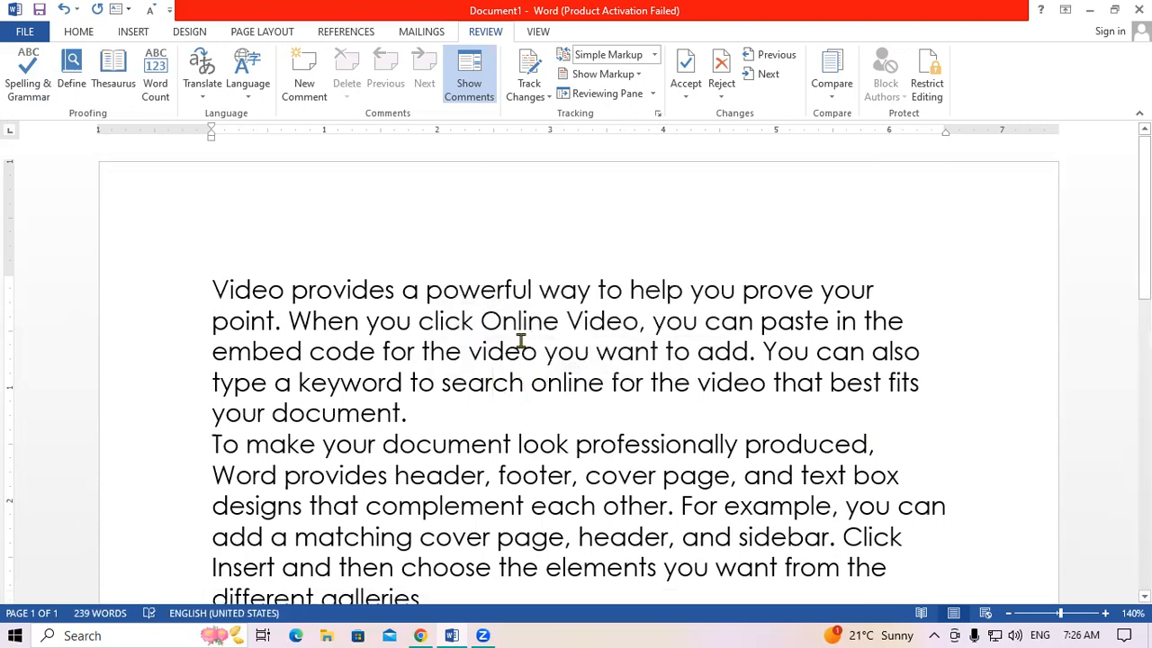
# Step: Misspell "search" as "searrch", "you" after "Online Video," as "yoou" and "code" as "coode" in the first paragraph
pyautogui.write('r')
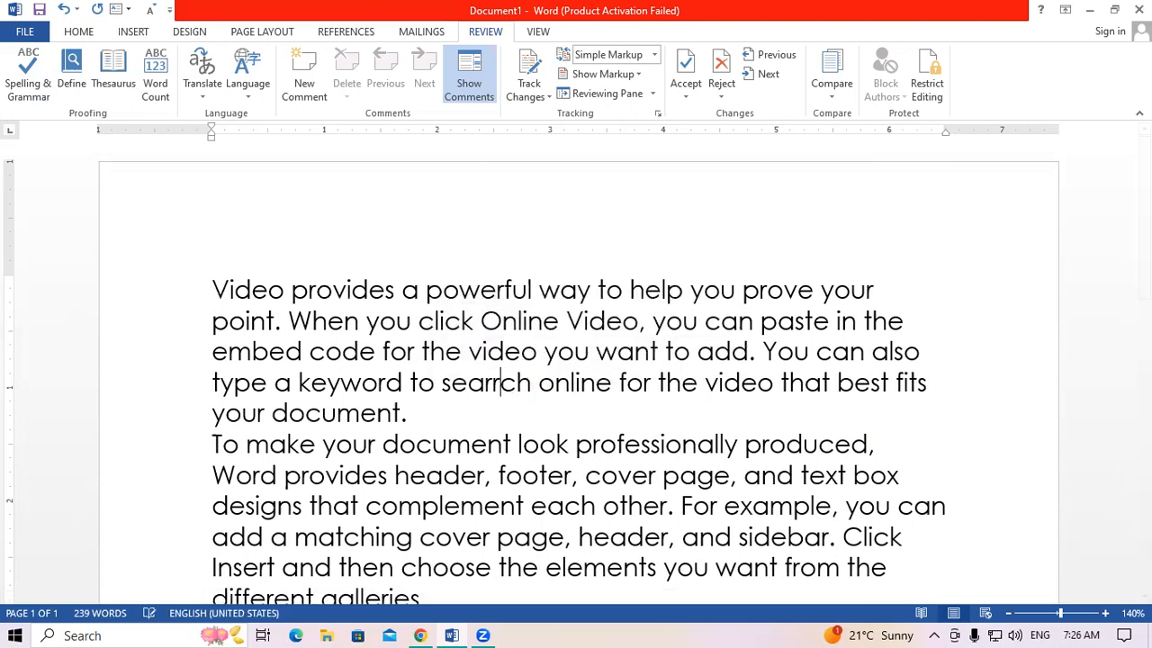
pyautogui.click(545, 479)
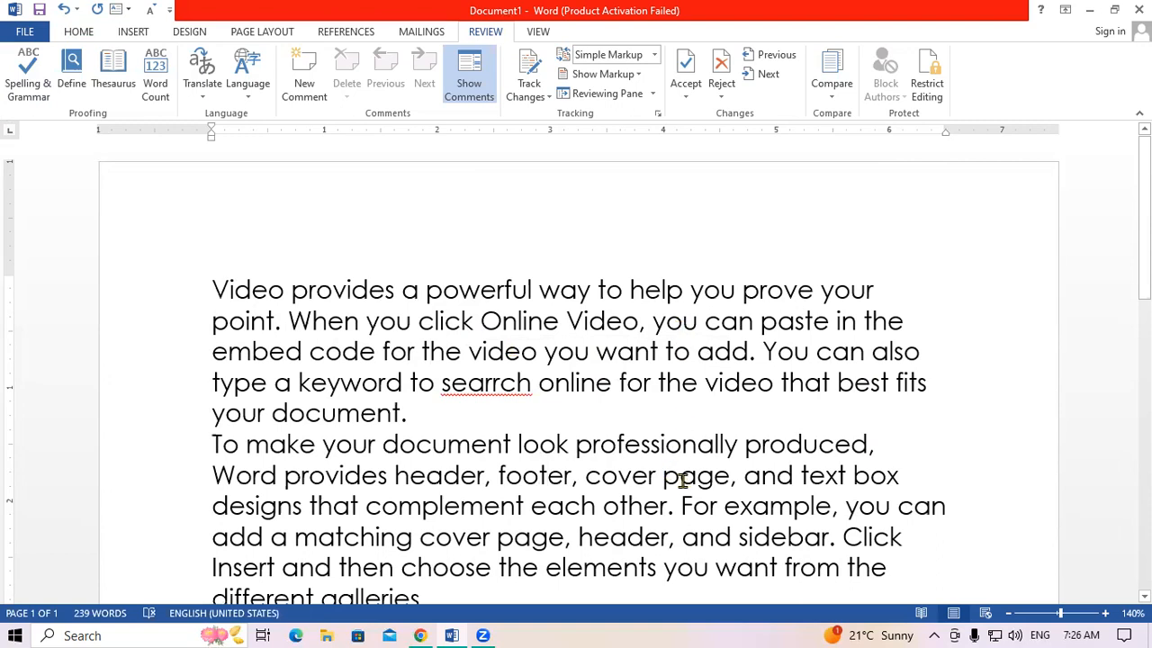
pyautogui.write('o')
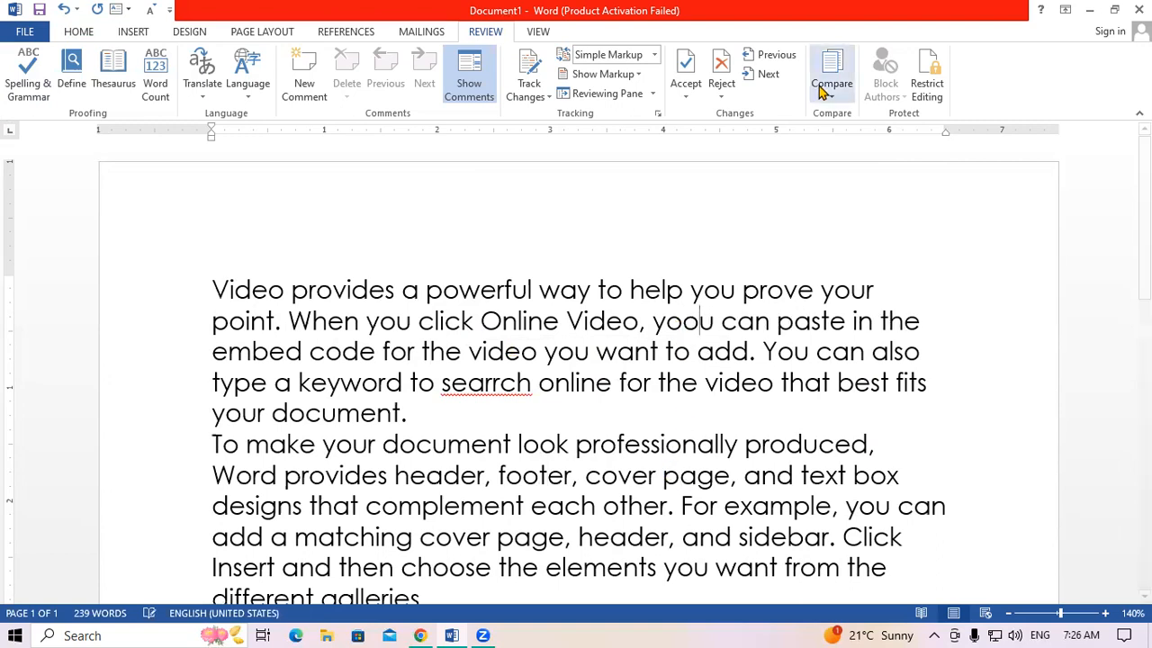
pyautogui.click(342, 352)
pyautogui.write('o')
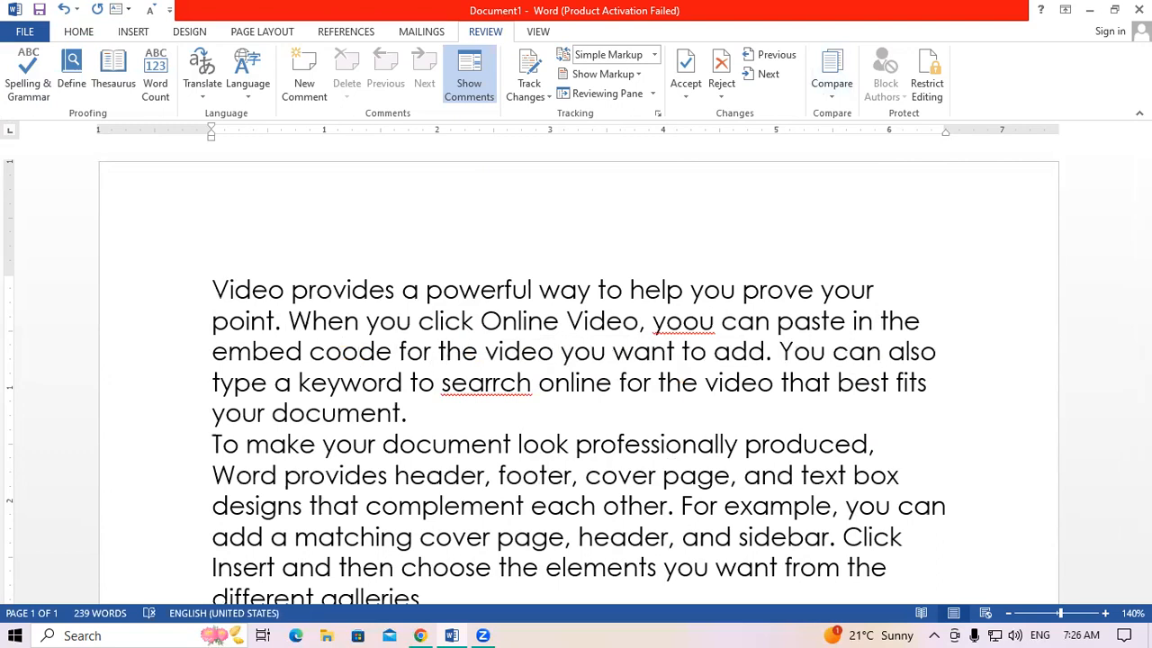
pyautogui.click(590, 511)
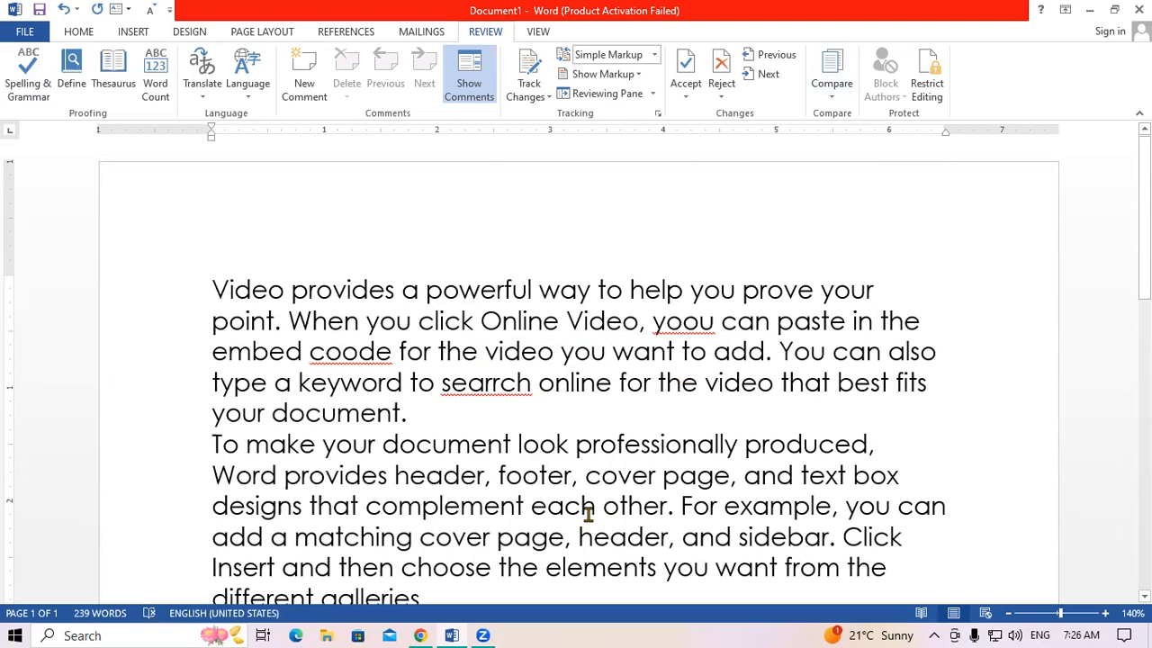
# Step: Run the spelling check again, ignoring "yoou" once and adding "coode" to the dictionary
pyautogui.press('F7')
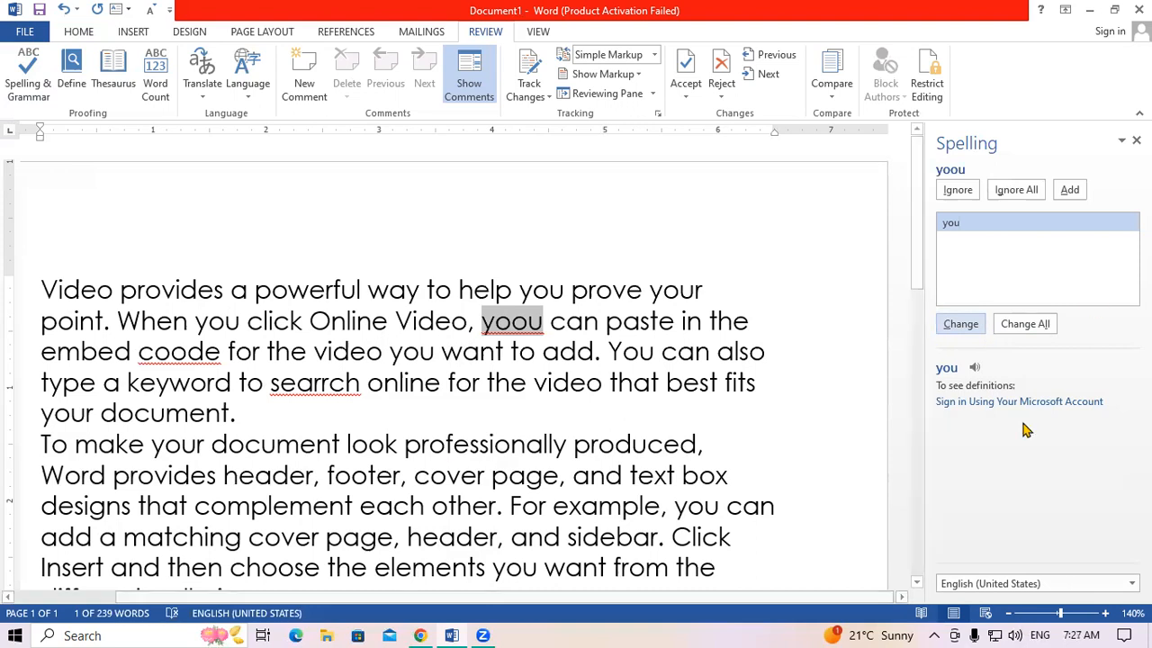
pyautogui.click(957, 192)
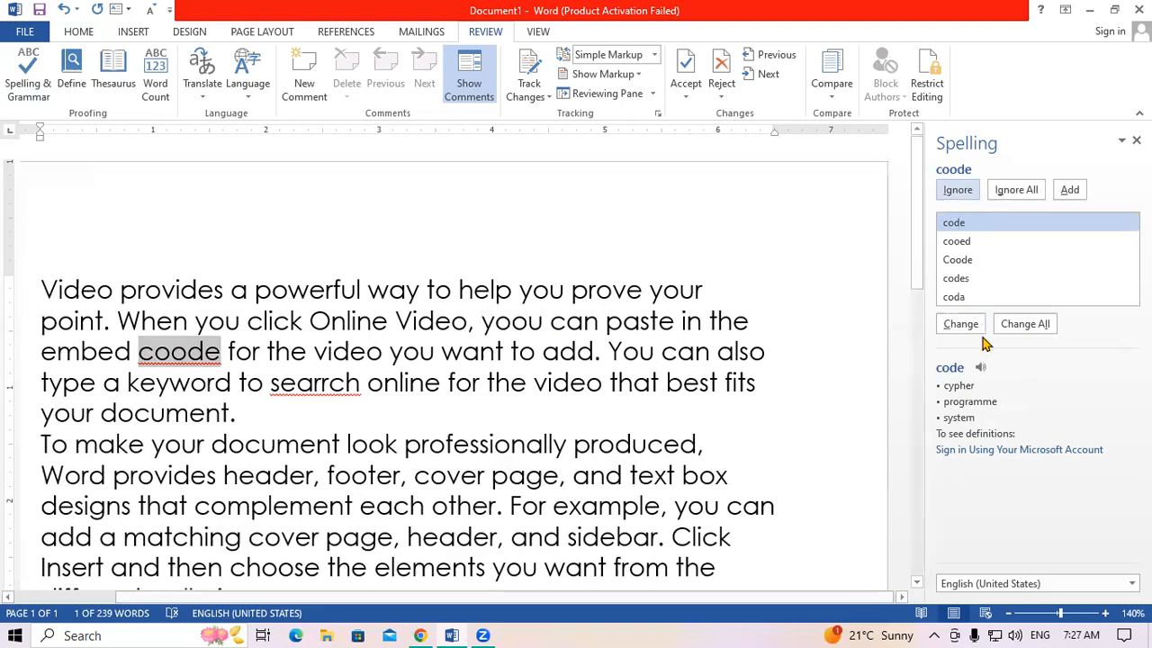
pyautogui.click(1070, 190)
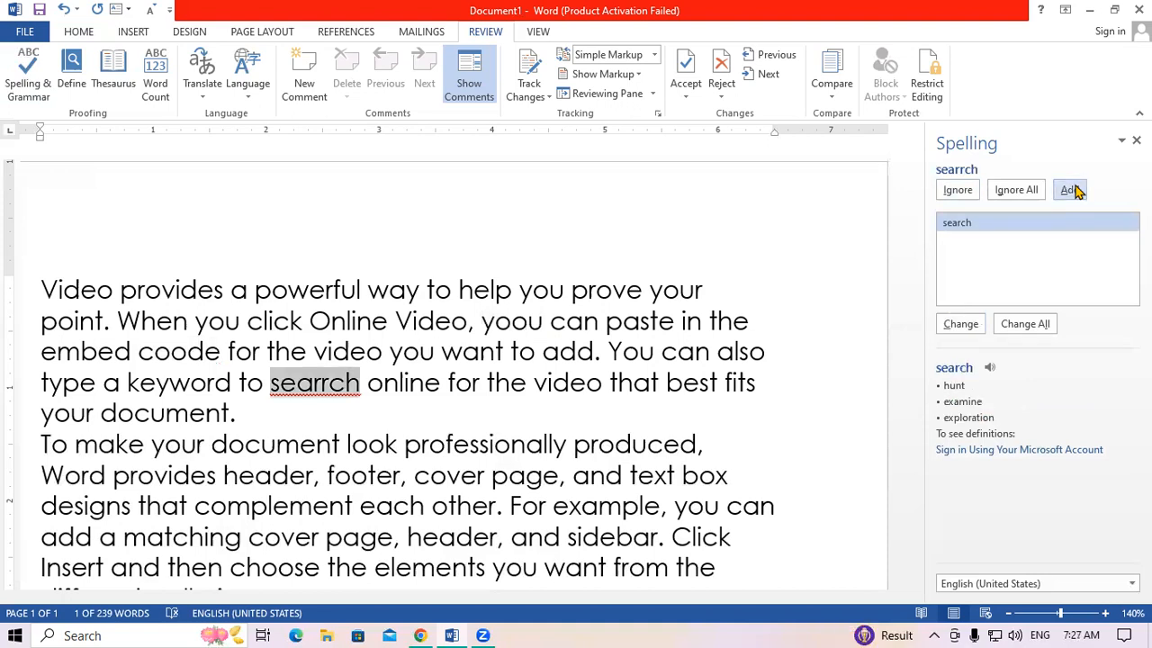
# Step: Add the word "coode" at the end of the first paragraph, separated from "document." by a space
pyautogui.click(269, 428)
pyautogui.write('c')
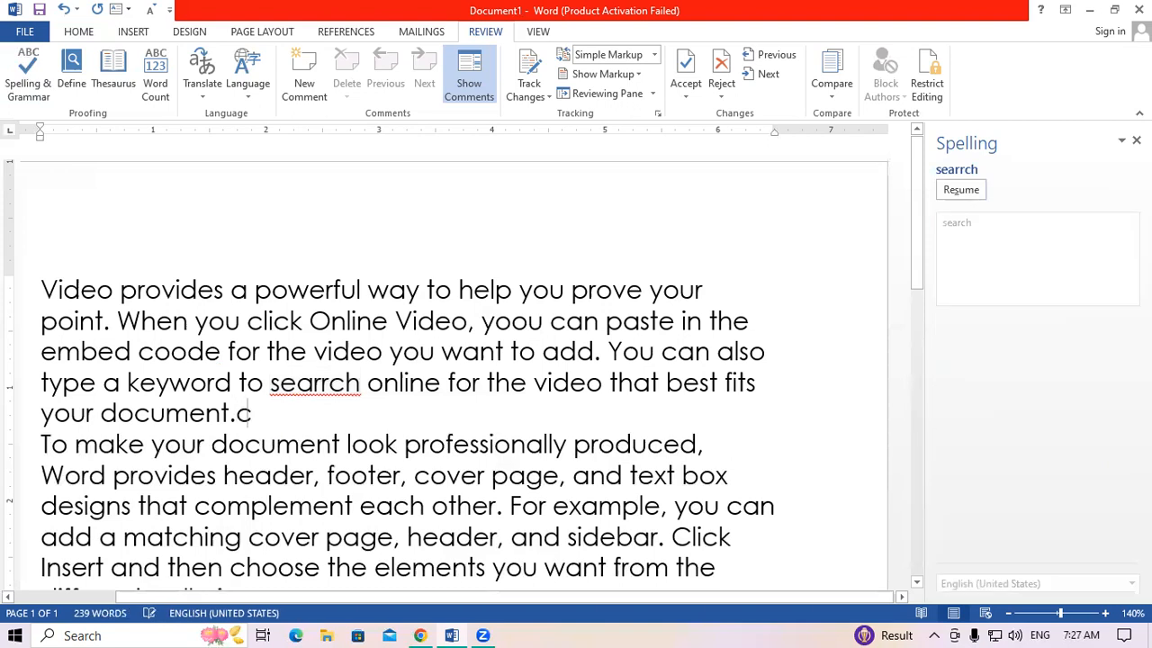
pyautogui.write('oode')
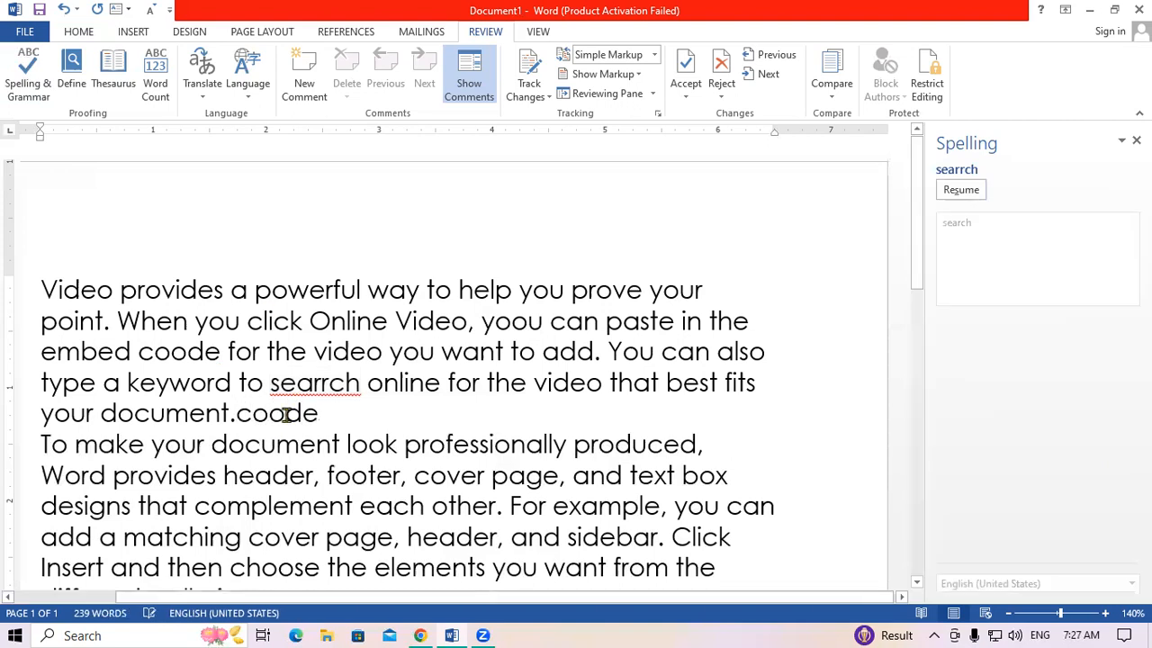
pyautogui.click(352, 462)
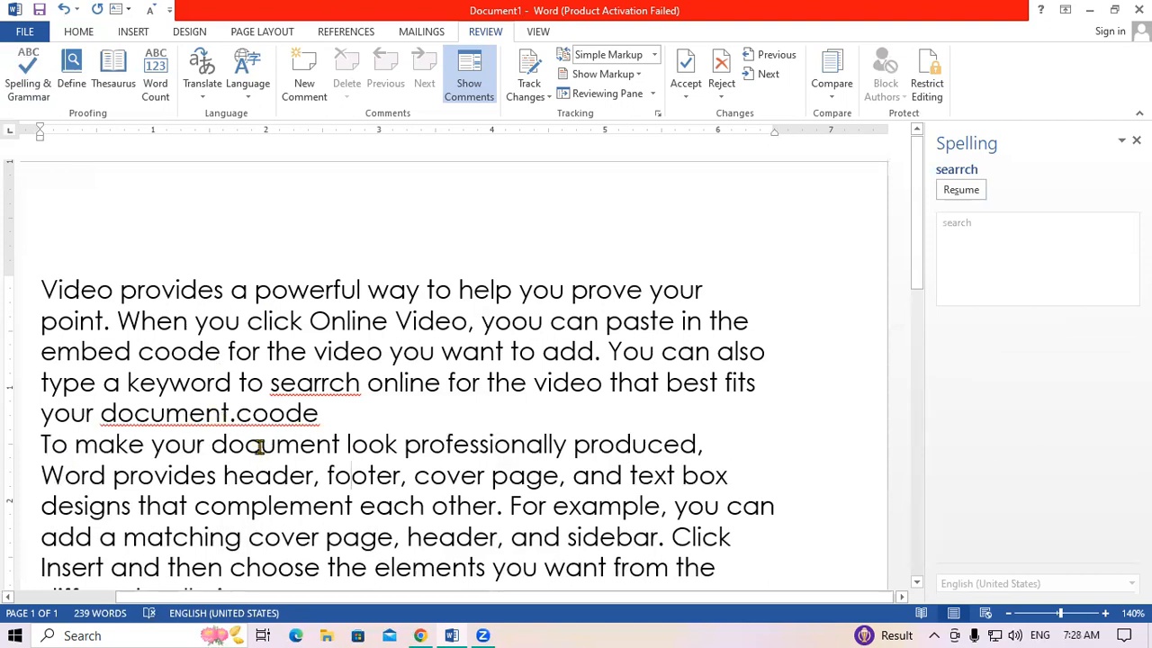
pyautogui.click(236, 416)
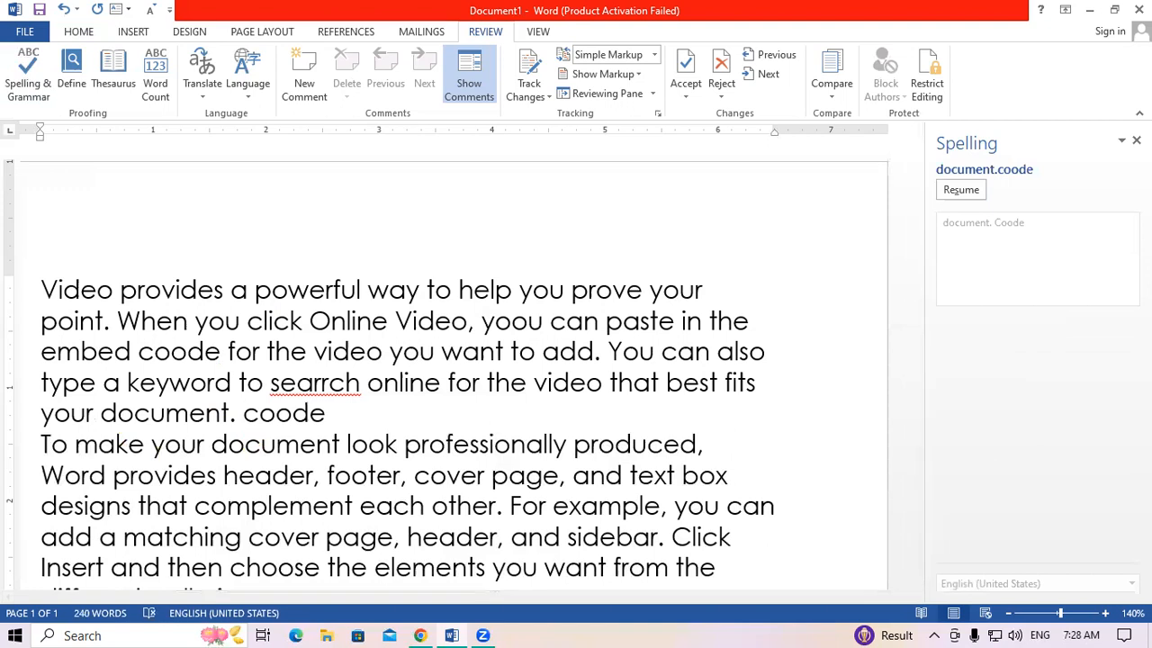
pyautogui.click(568, 444)
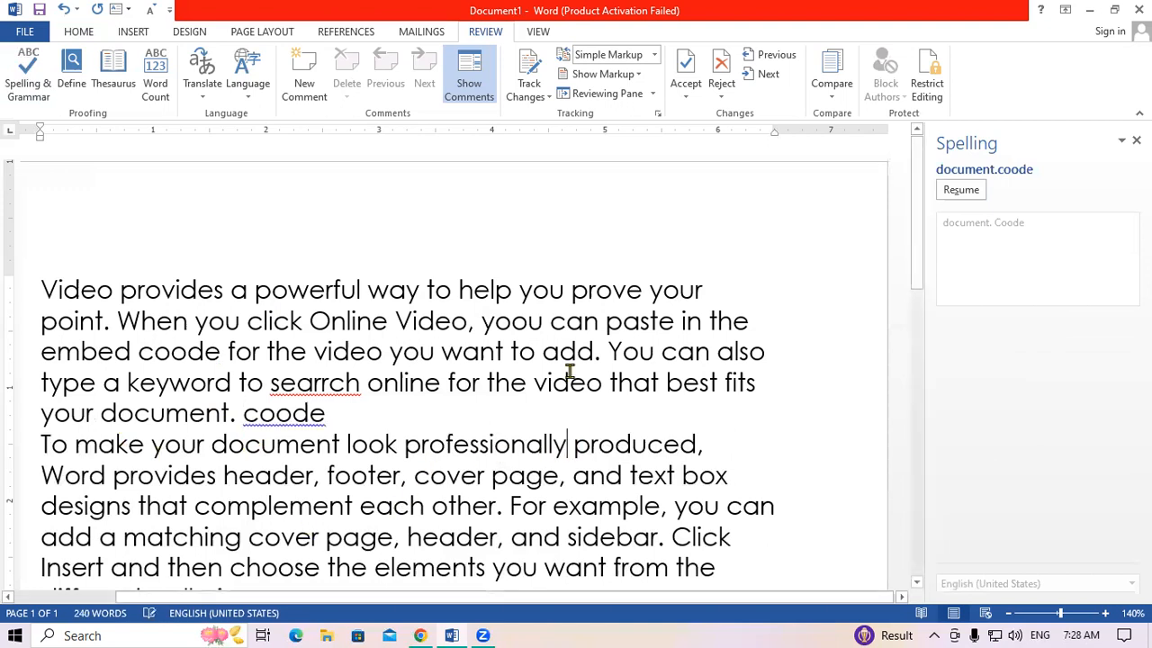
# Step: Insert "coode" after "professionally" in the second paragraph, and run the spelling check to correct "searrch" to "search"
pyautogui.write('cood')
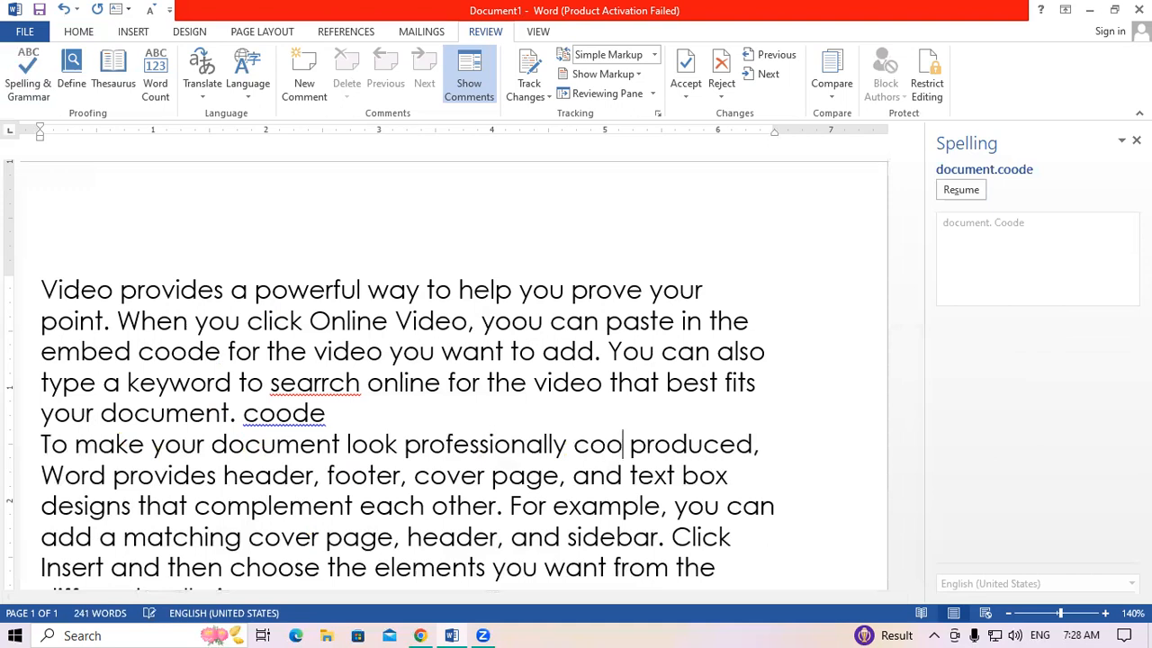
pyautogui.write('e')
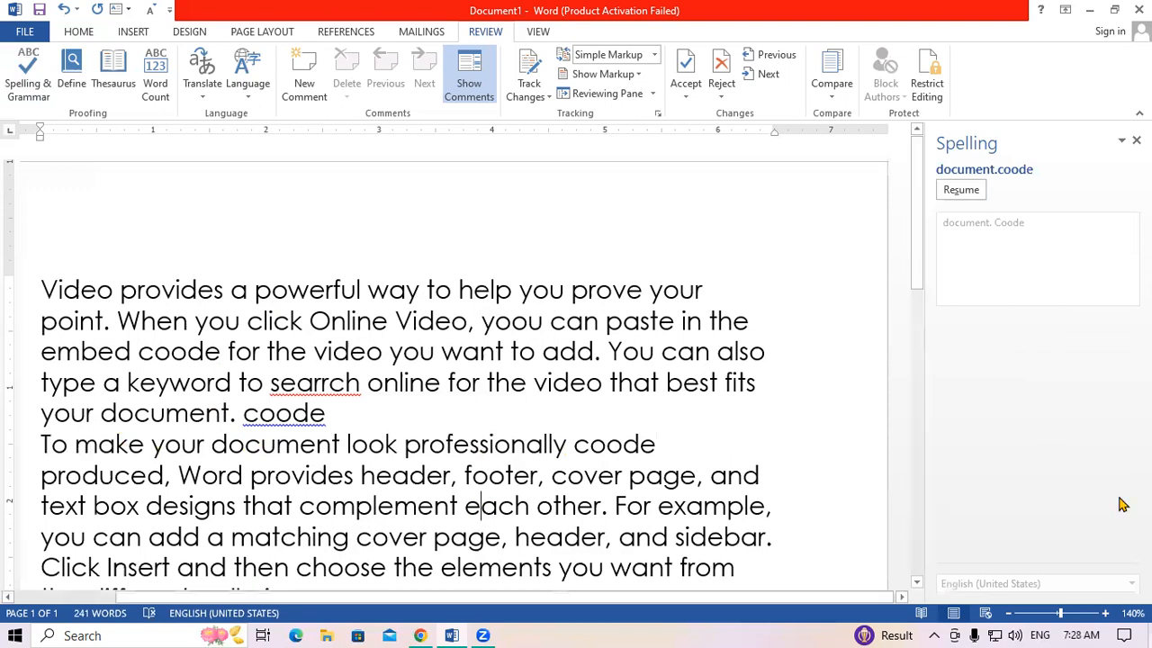
pyautogui.click(27, 79)
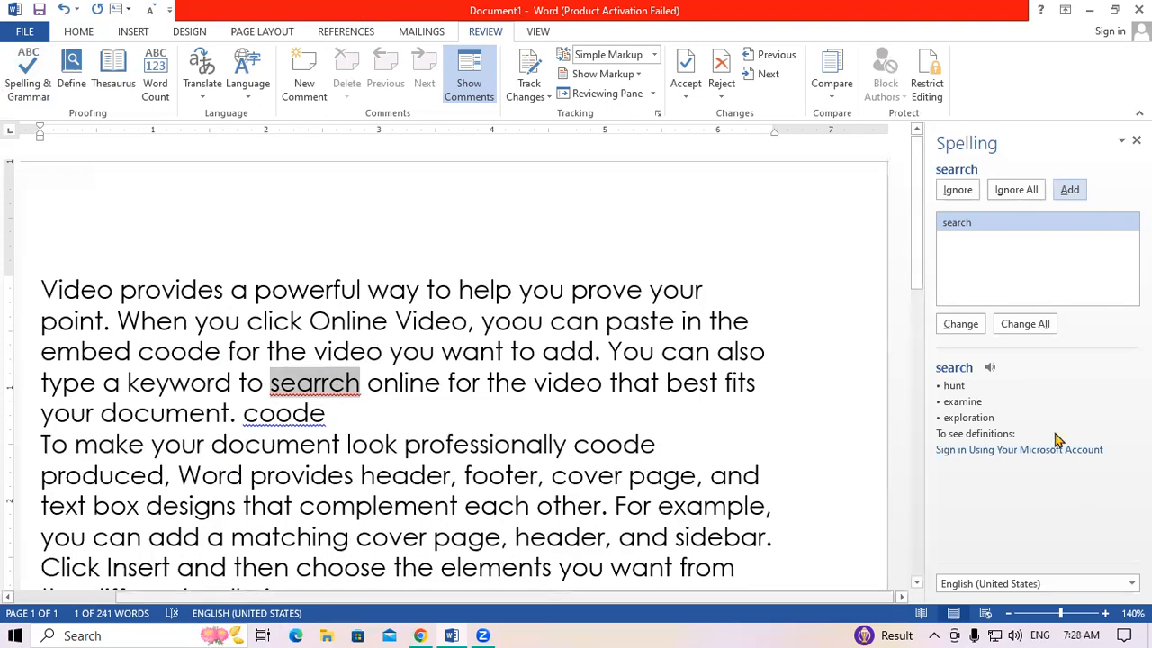
pyautogui.click(970, 332)
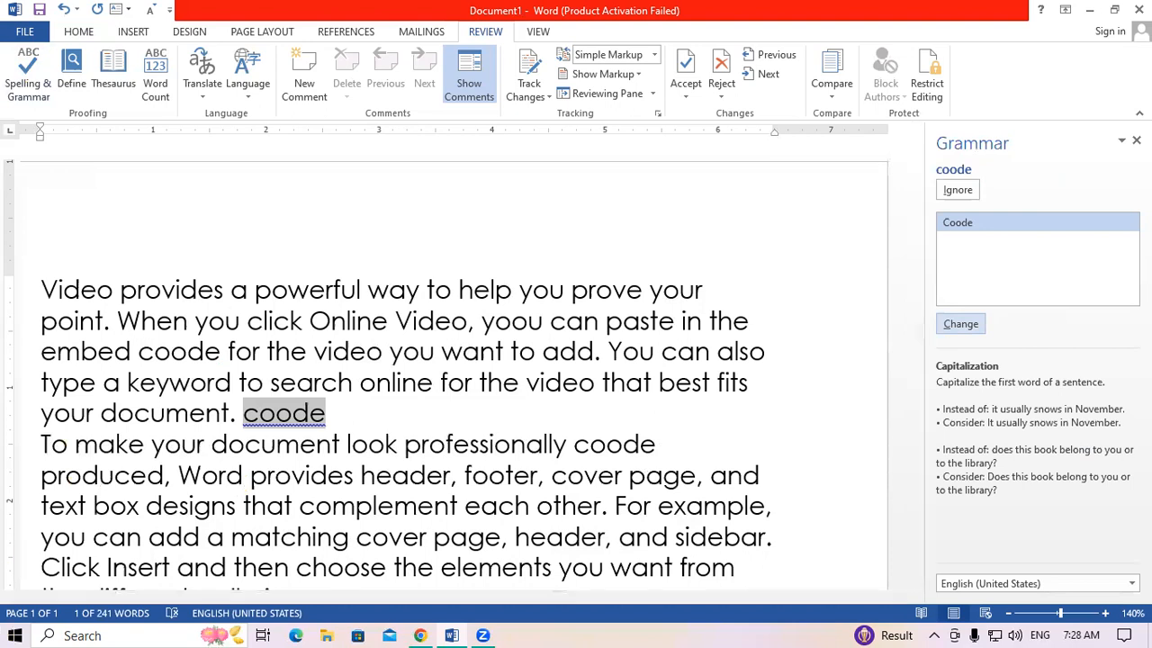
pyautogui.click(1137, 141)
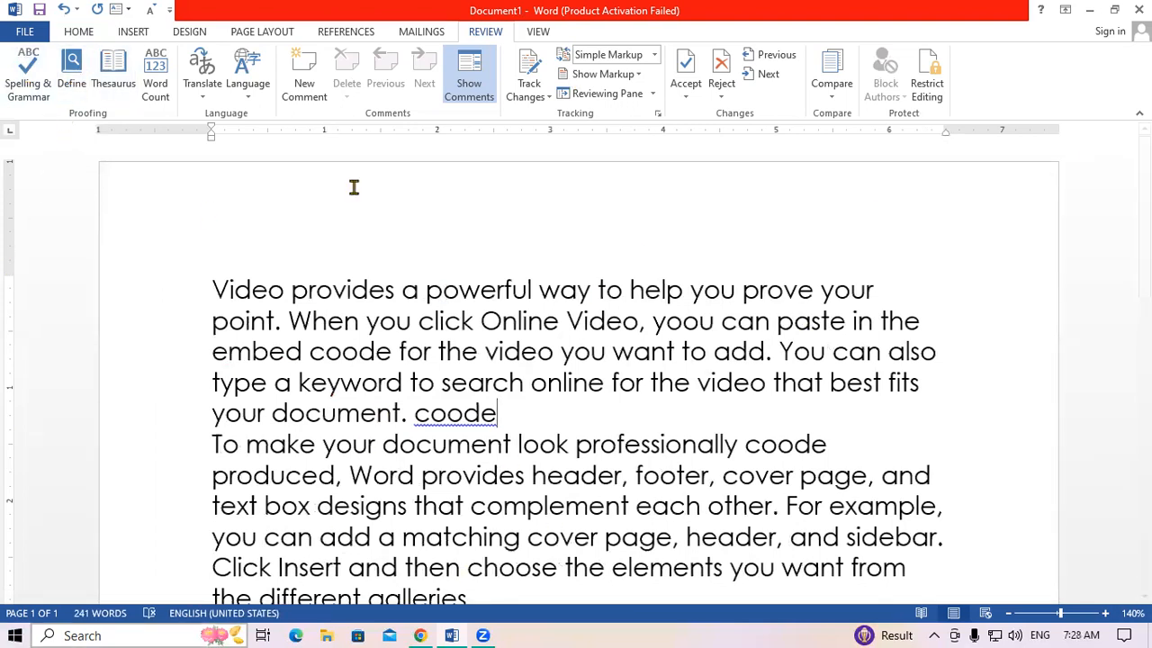
# Step: Look up the selected word "coode" with both the Define and Thesaurus tools
pyautogui.click(71, 70)
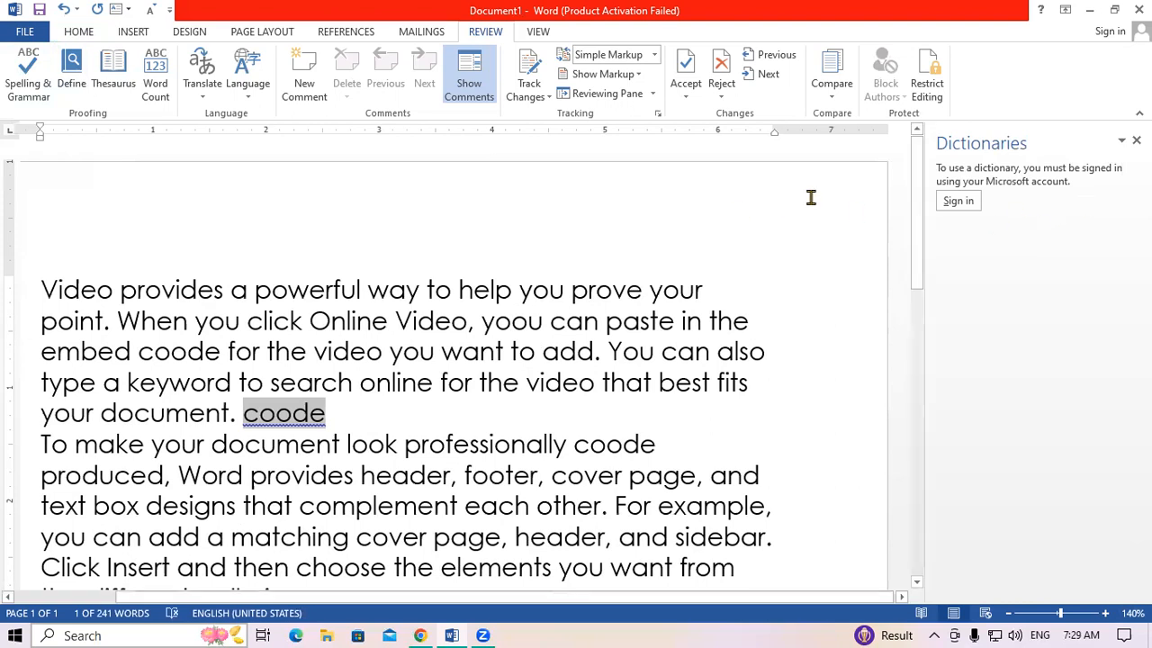
pyautogui.click(1135, 140)
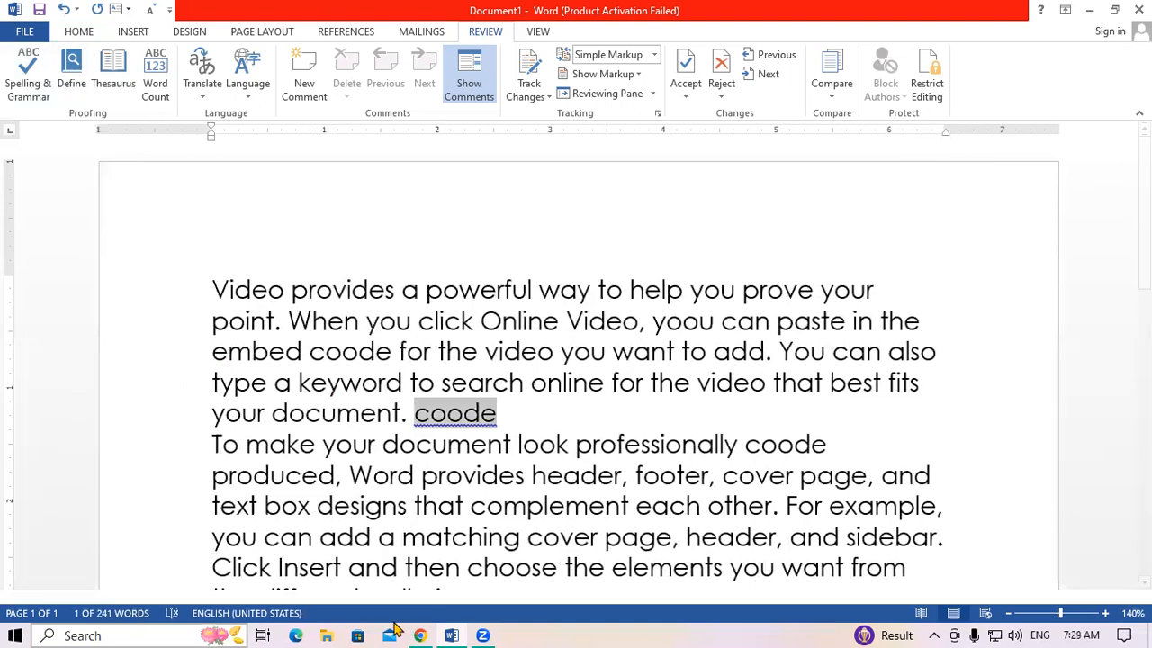
pyautogui.click(112, 95)
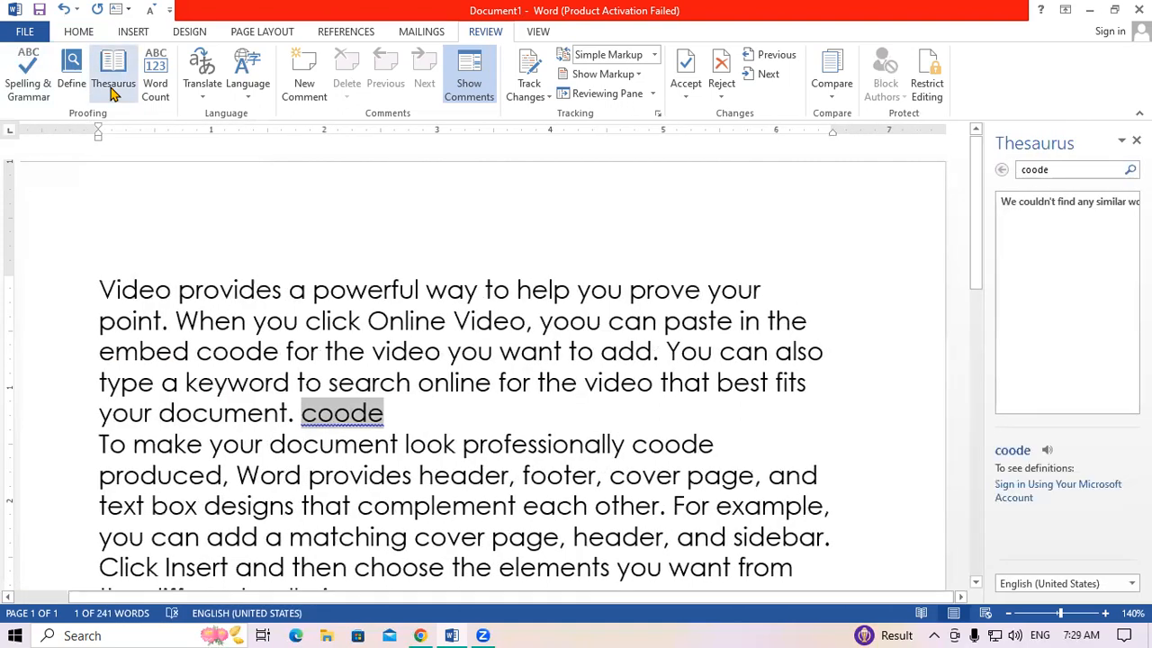
pyautogui.click(1089, 169)
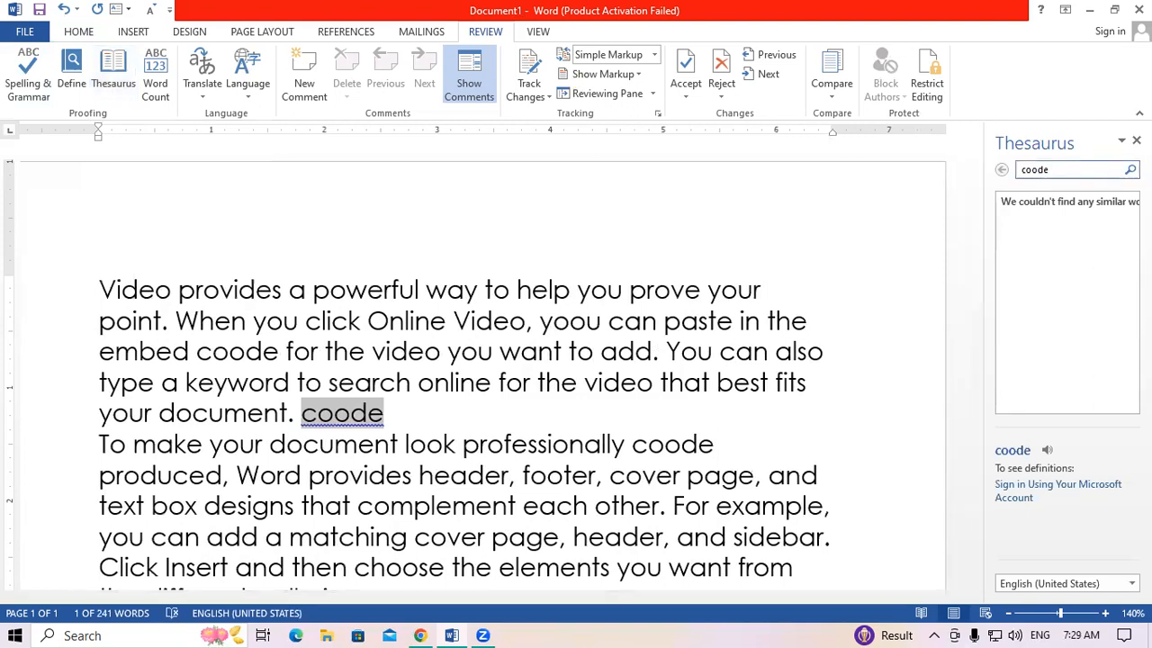
pyautogui.click(1136, 141)
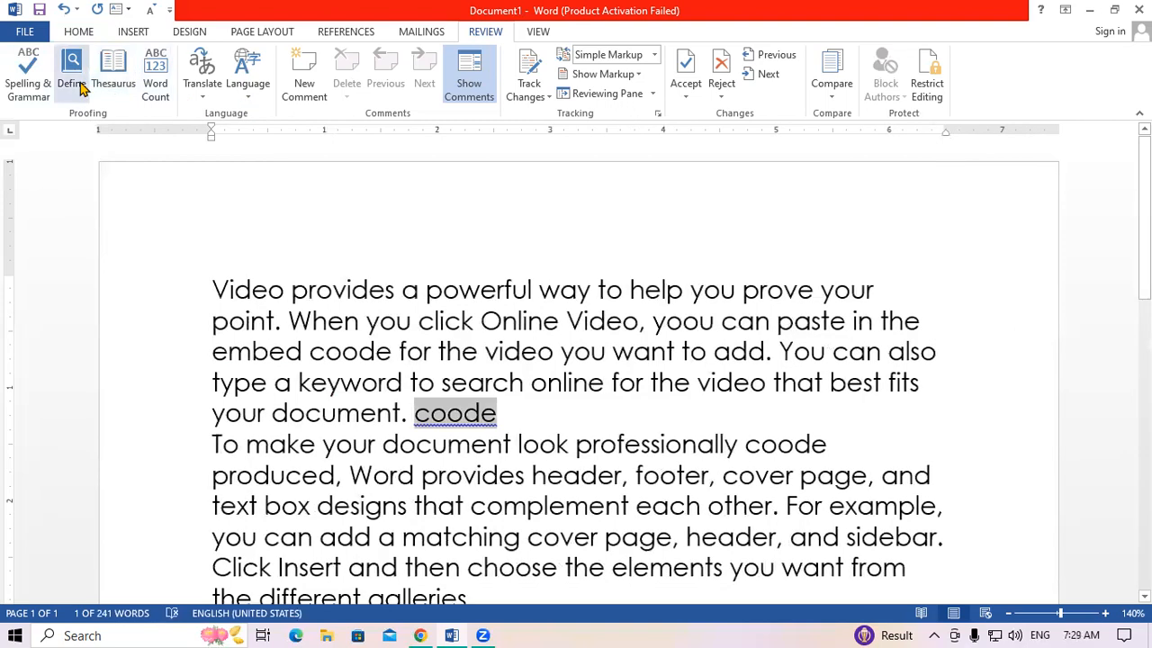
pyautogui.click(72, 72)
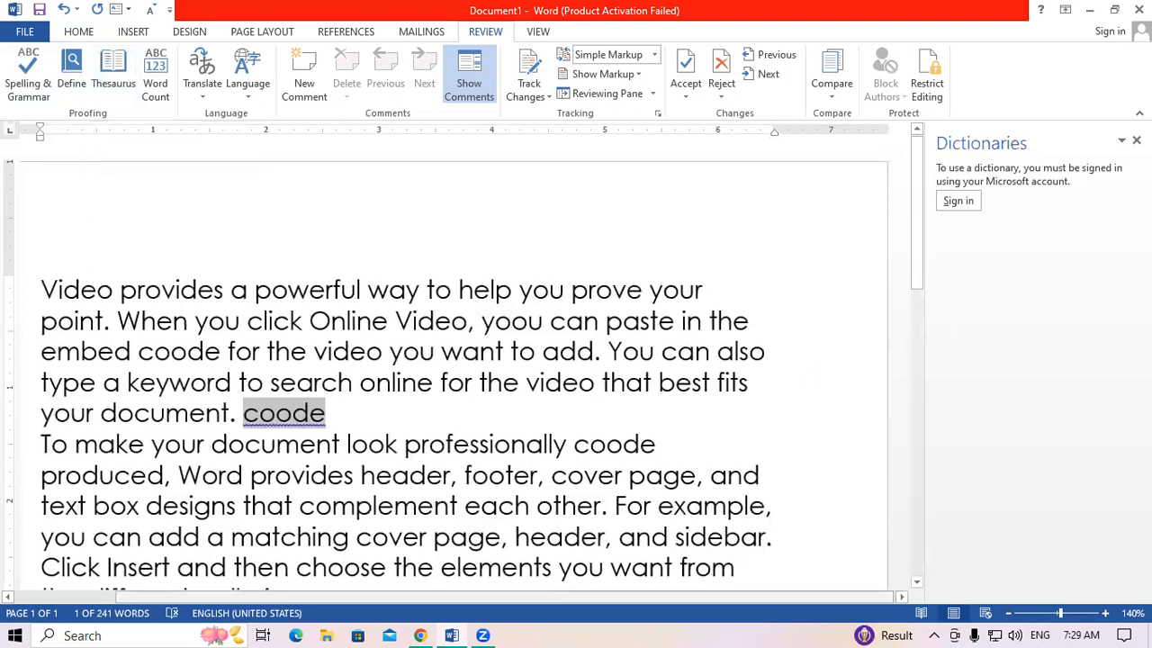
# Step: Search the Thesaurus for synonyms of "computer"
pyautogui.click(115, 86)
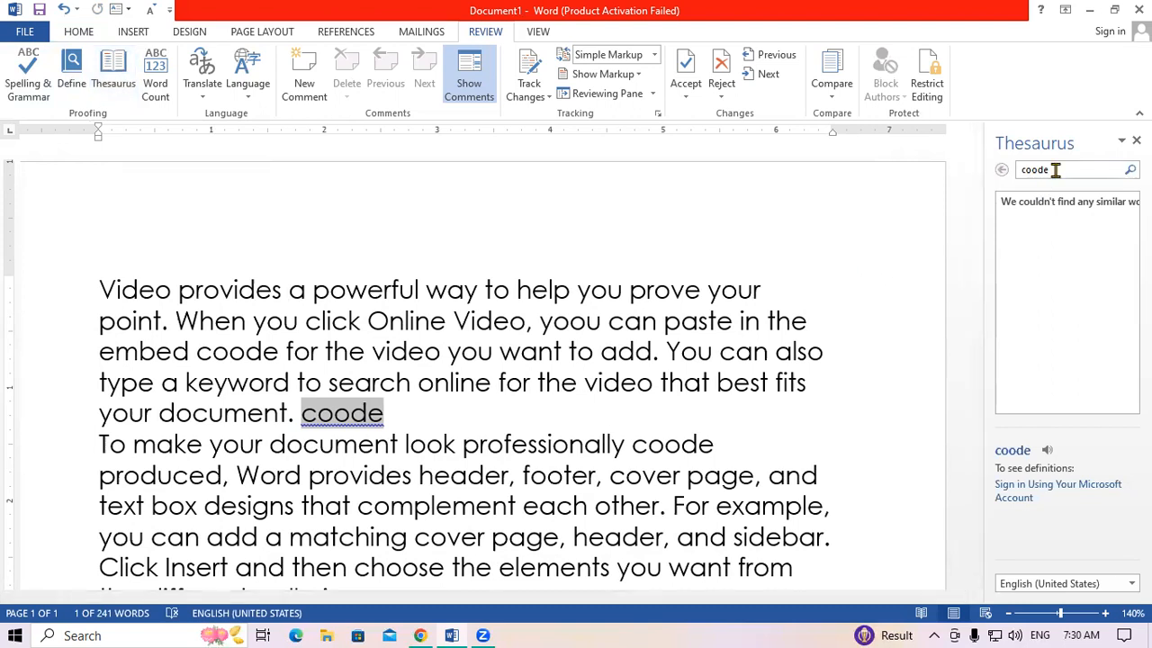
pyautogui.moveTo(1065, 169); pyautogui.dragTo(1006, 180)
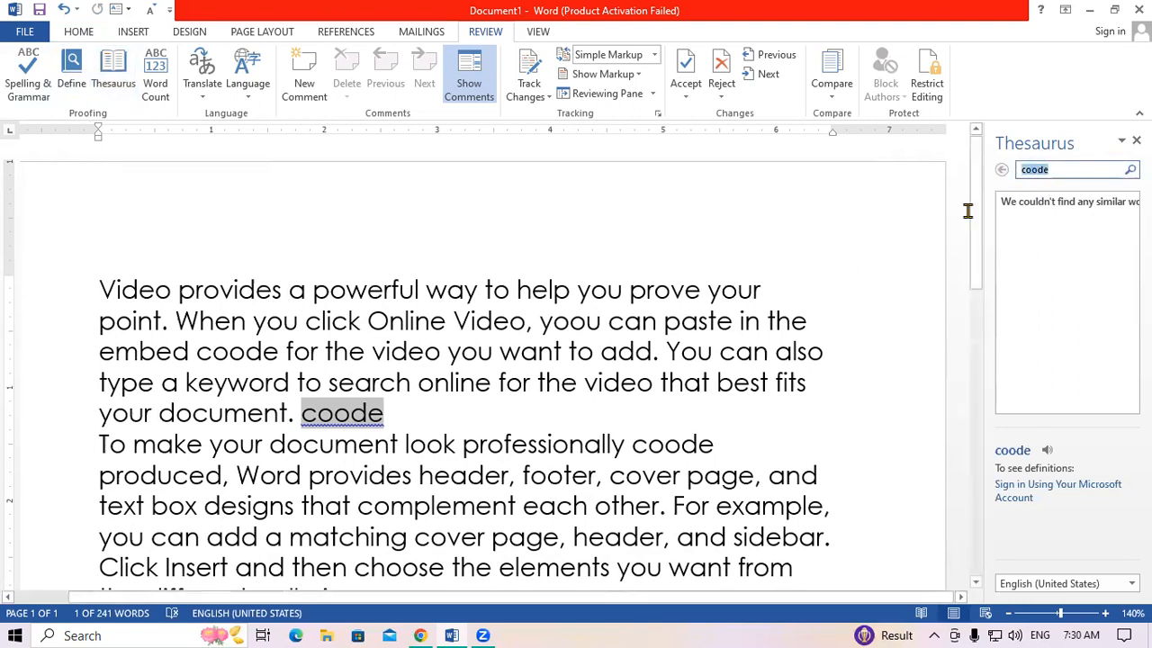
pyautogui.write('computer')
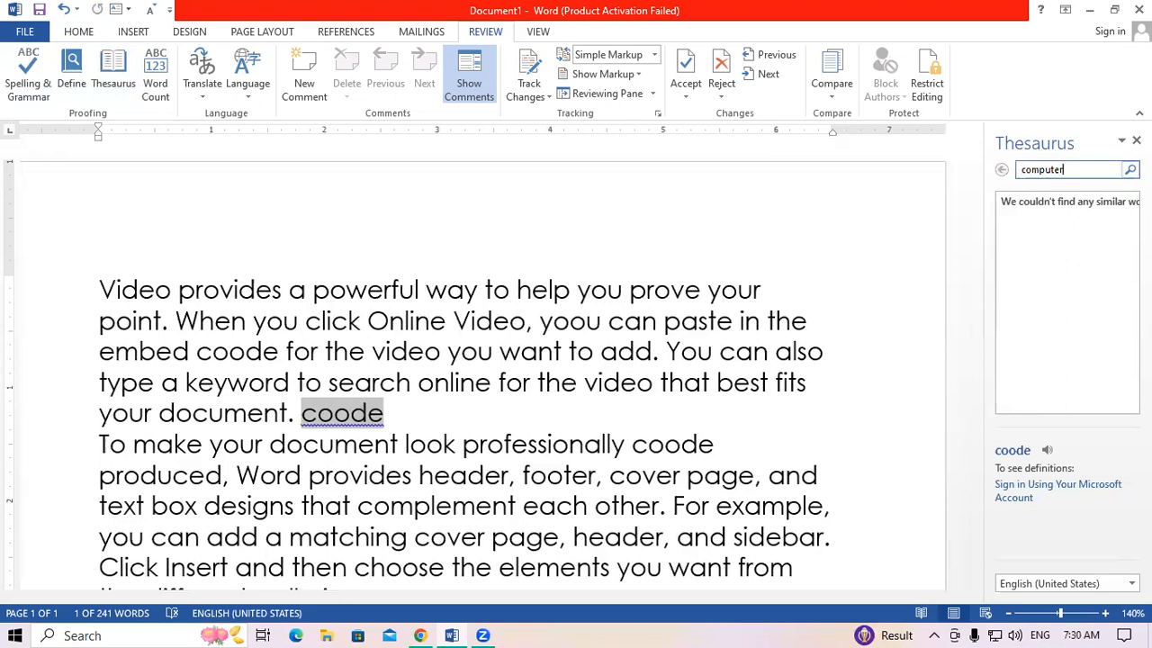
pyautogui.click(1130, 170)
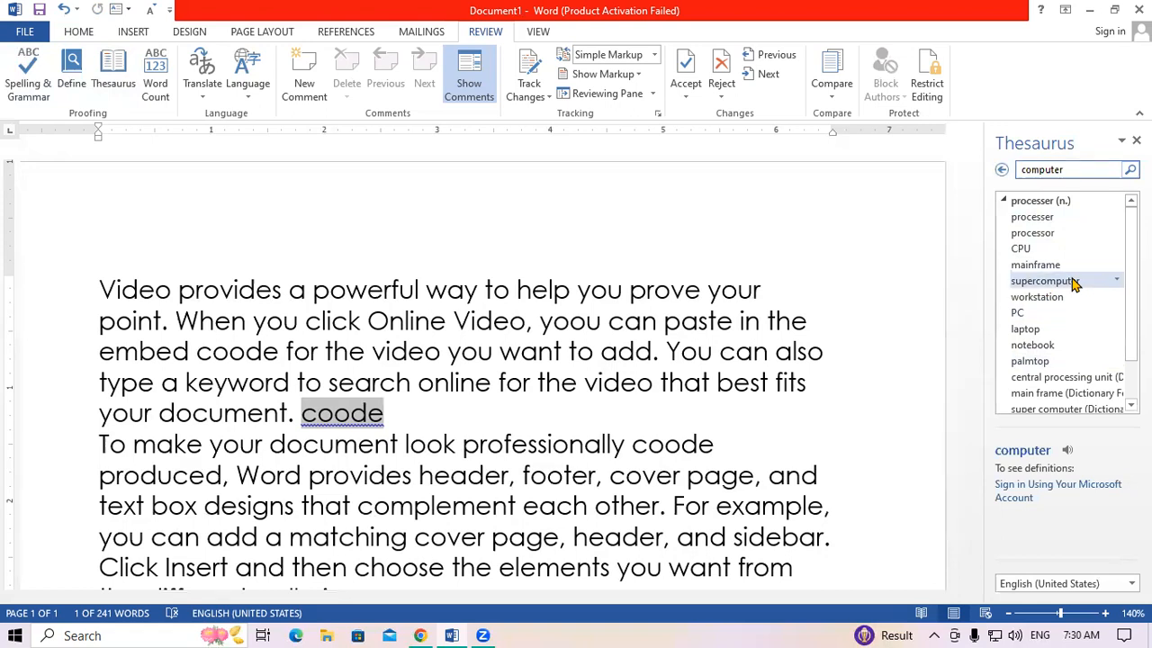
# Step: Search the Thesaurus for synonyms of "memory", and close it after viewing the list
pyautogui.click(1089, 173)
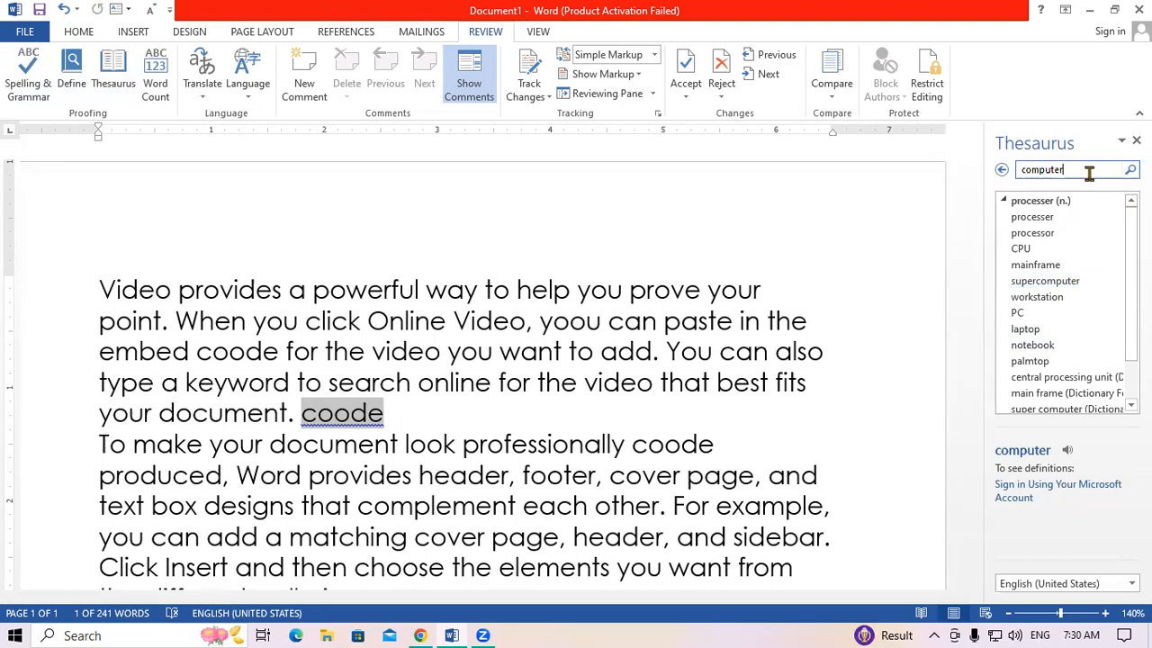
pyautogui.press('BackSpace')
pyautogui.press('BackSpace')
pyautogui.press('BackSpace')
pyautogui.press('BackSpace')
pyautogui.press('BackSpace')
pyautogui.press('BackSpace')
pyautogui.press('BackSpace')
pyautogui.press('BackSpace')
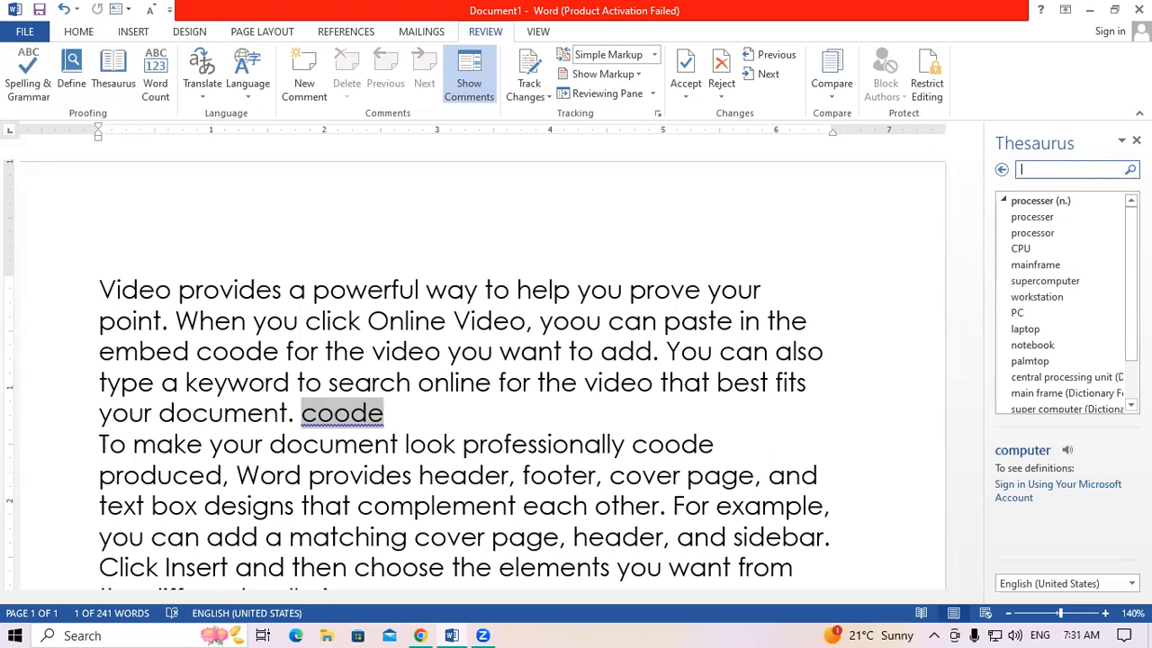
pyautogui.write('memory')
pyautogui.press('Return')
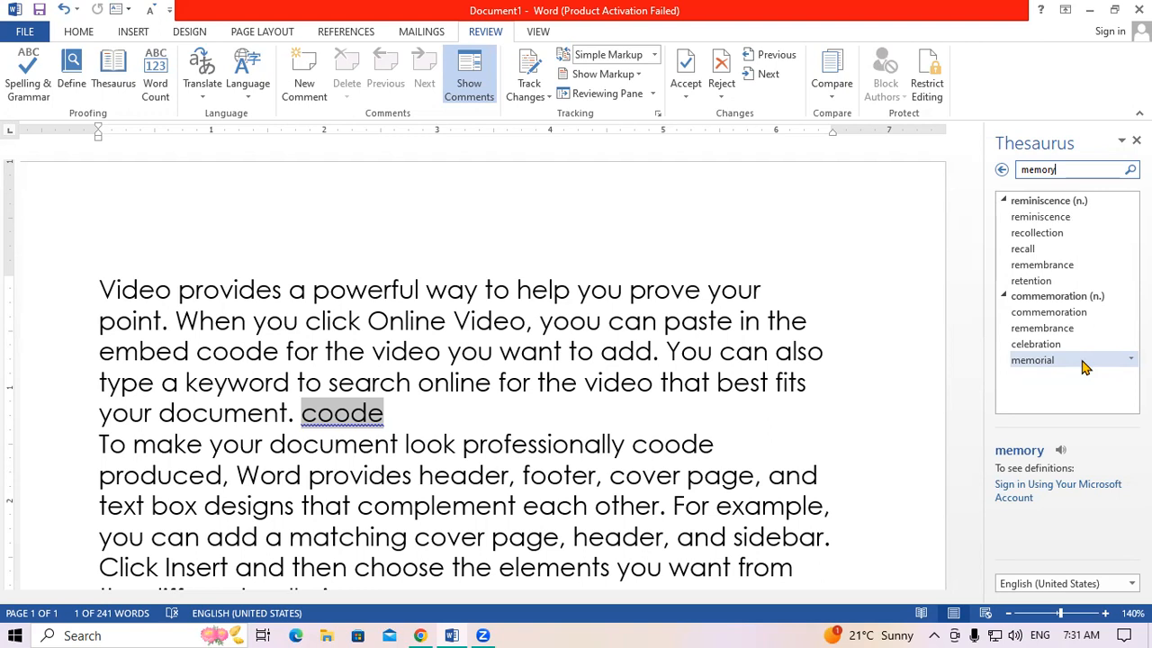
pyautogui.click(1136, 140)
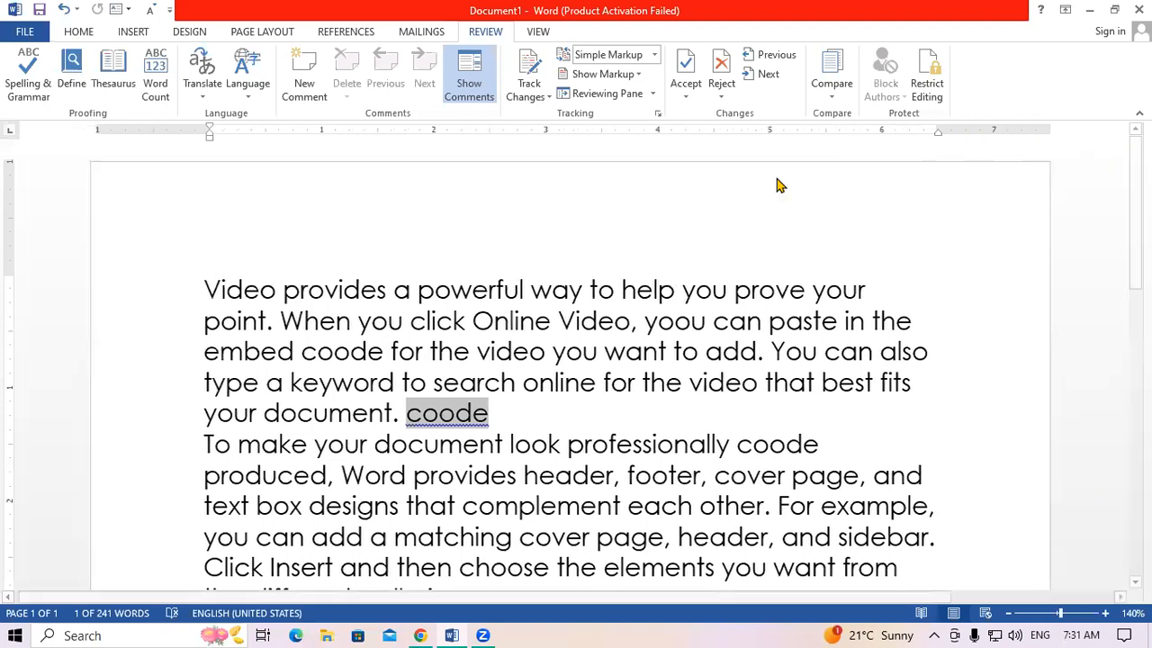
# Step: Select the whole document and examine its page, word, character, paragraph and line statistics with Word Count
pyautogui.click(471, 321)
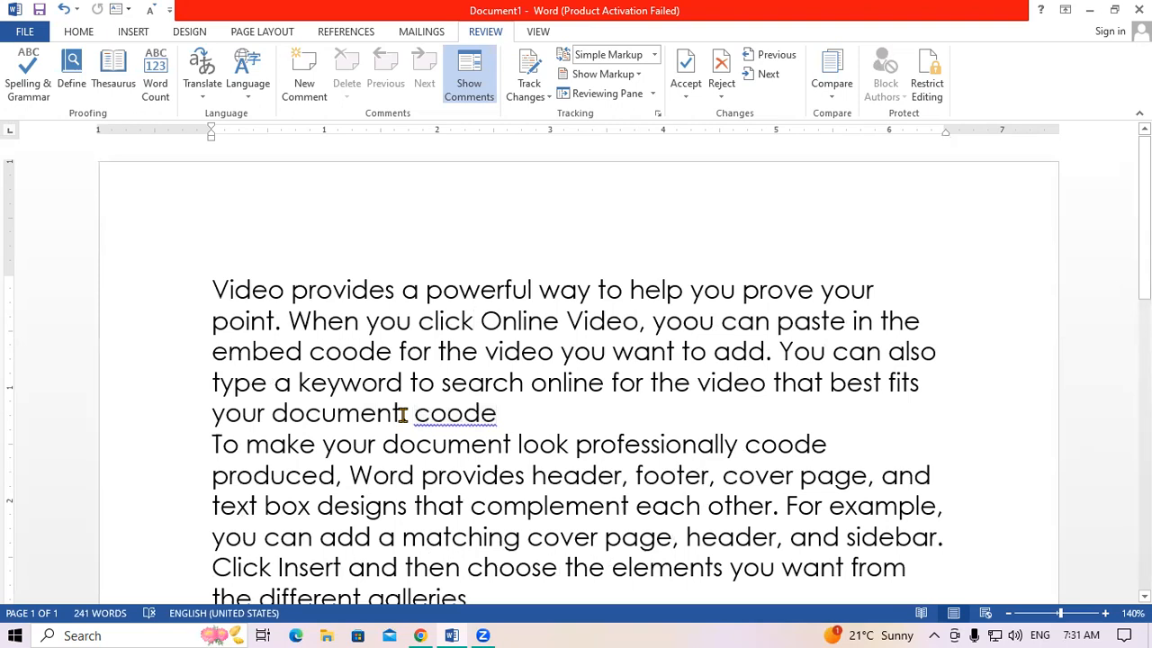
pyautogui.click(320, 469)
pyautogui.moveTo(223, 295); pyautogui.dragTo(305, 366)
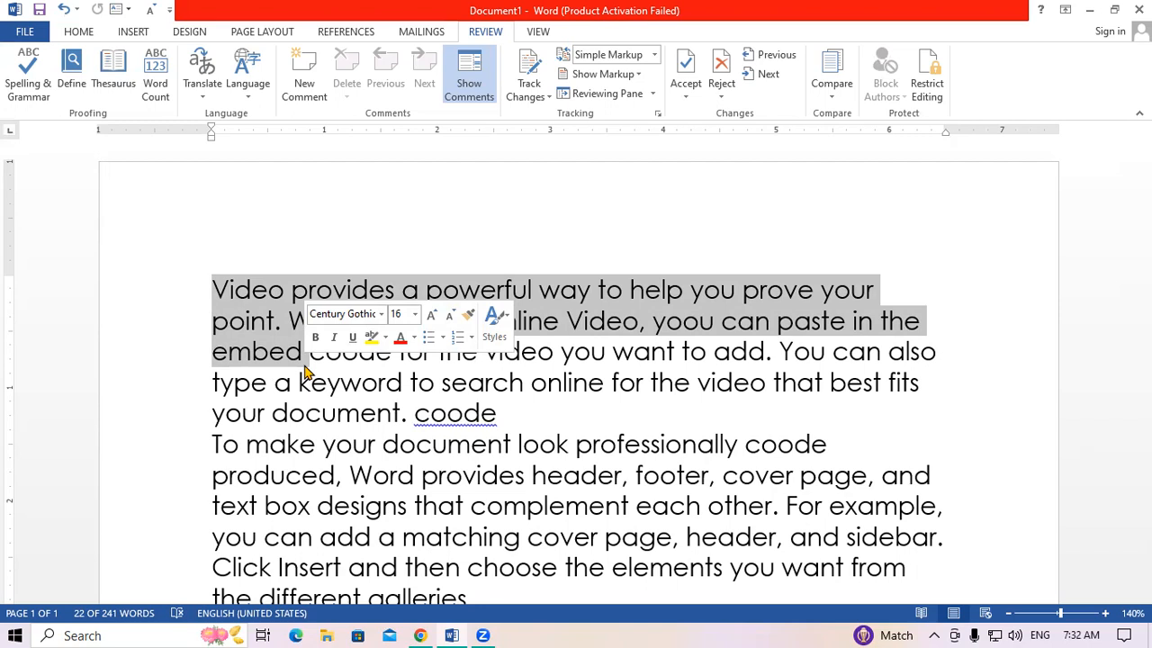
pyautogui.hotkey('ctrl', 'a')
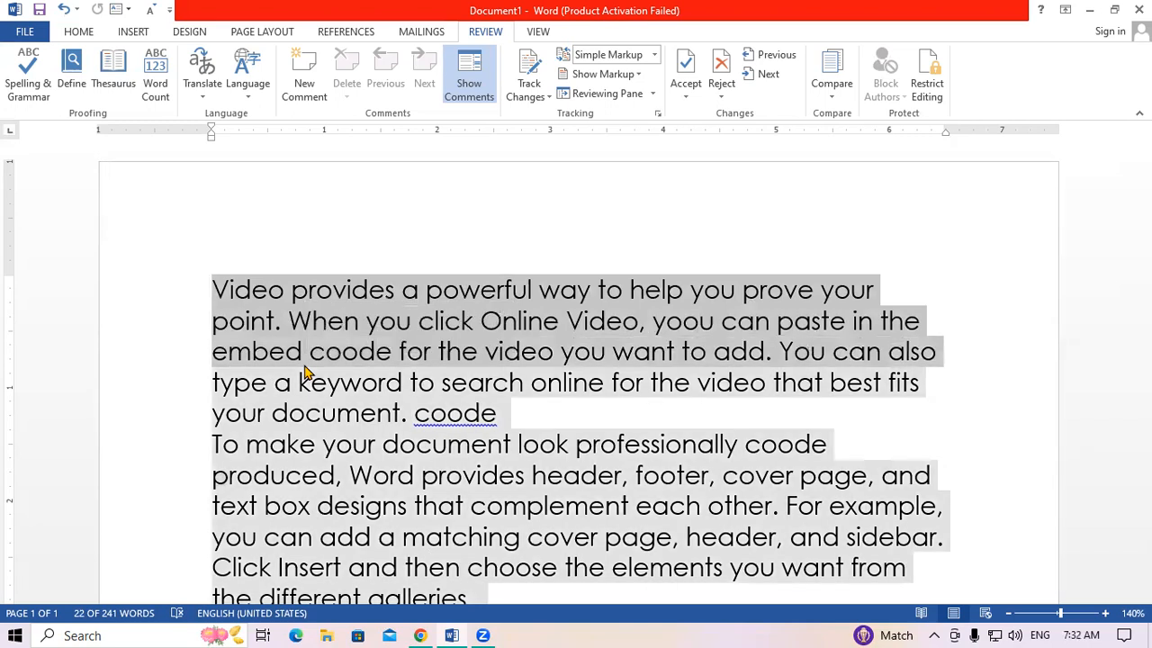
pyautogui.click(155, 86)
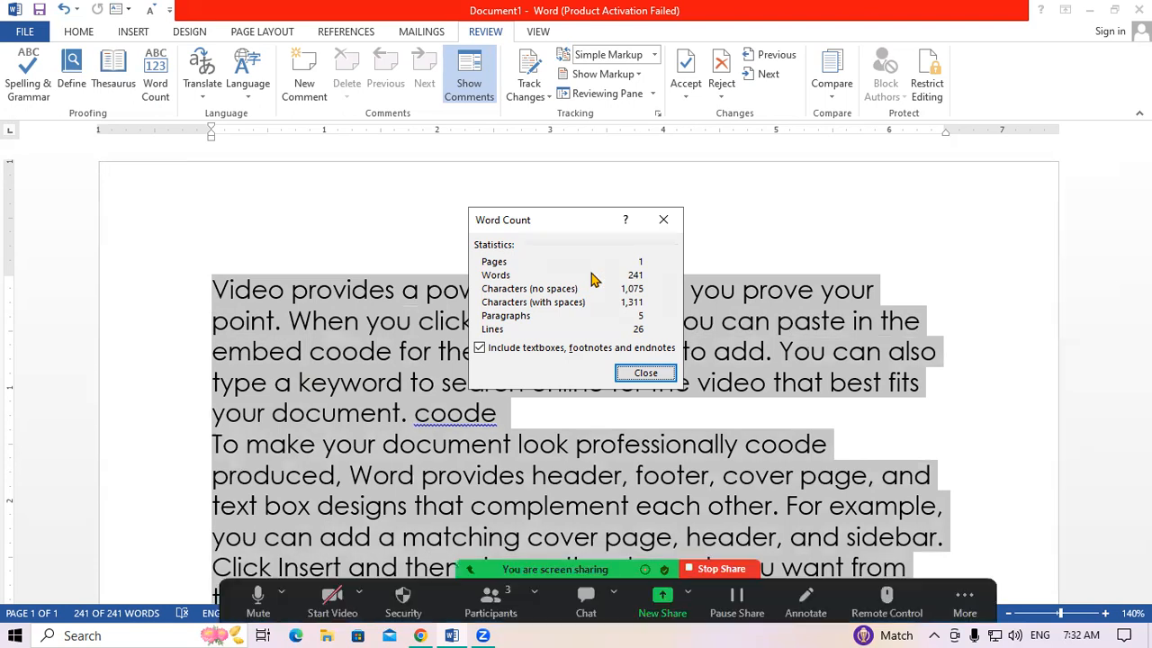
pyautogui.press('super+plus')
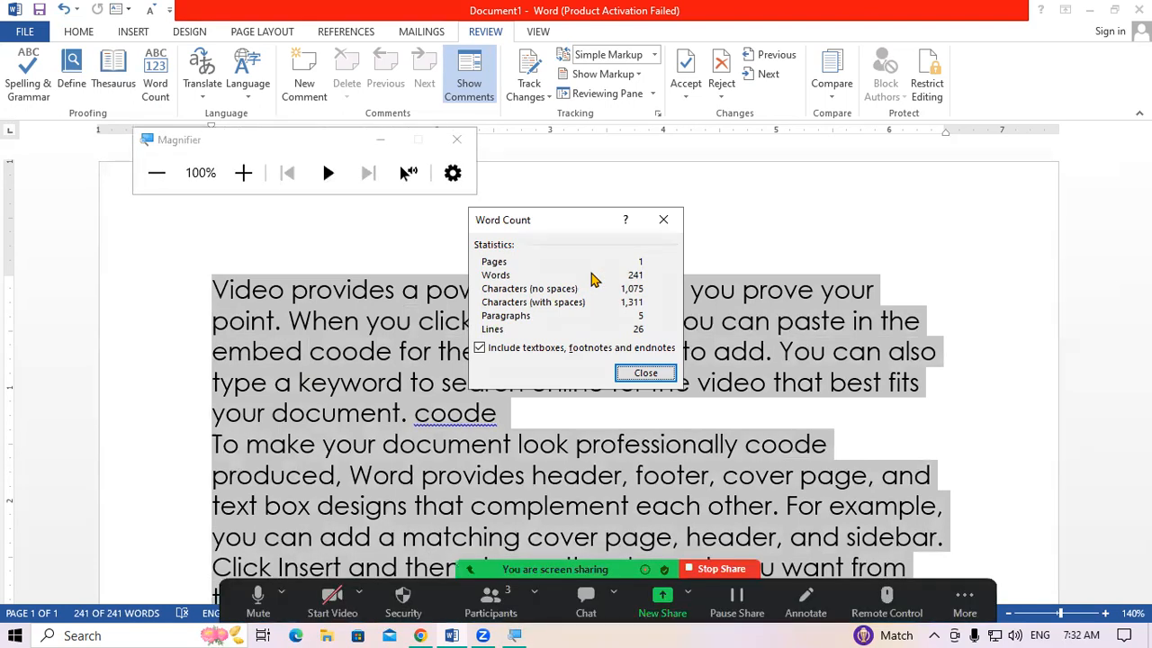
pyautogui.press('super+plus')
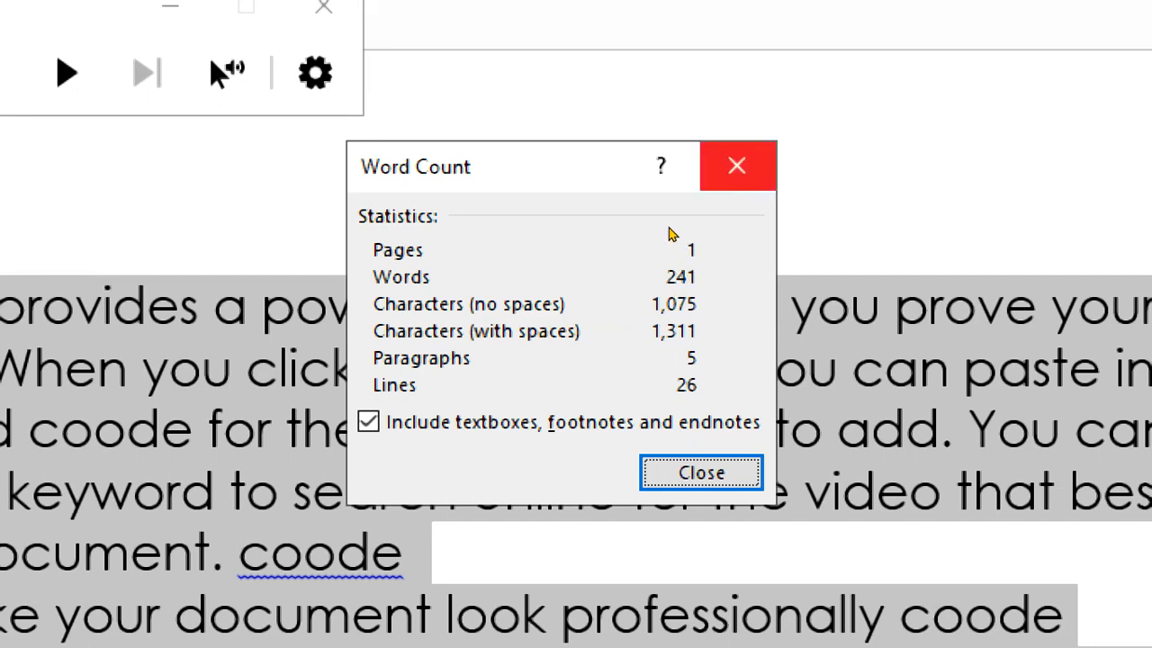
pyautogui.press('Escape')
# Step: Add an empty line below the first paragraph and insert paragraph breaks before "the video you want" and before "Online Video"
pyautogui.doubleClick(509, 418)
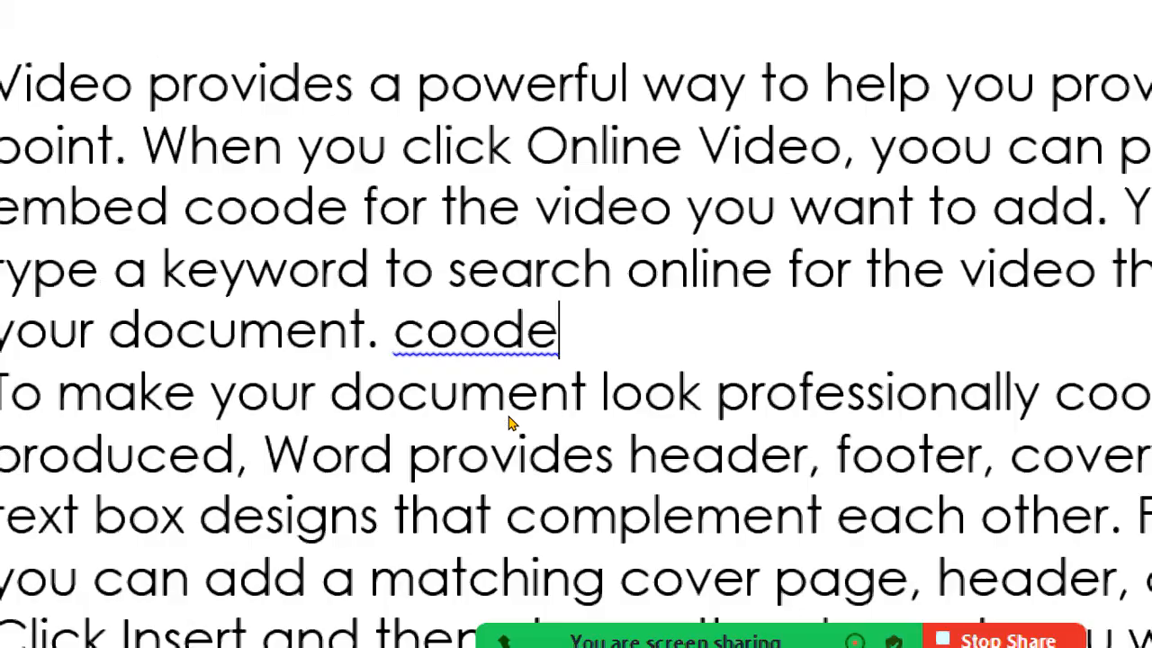
pyautogui.press('Left')
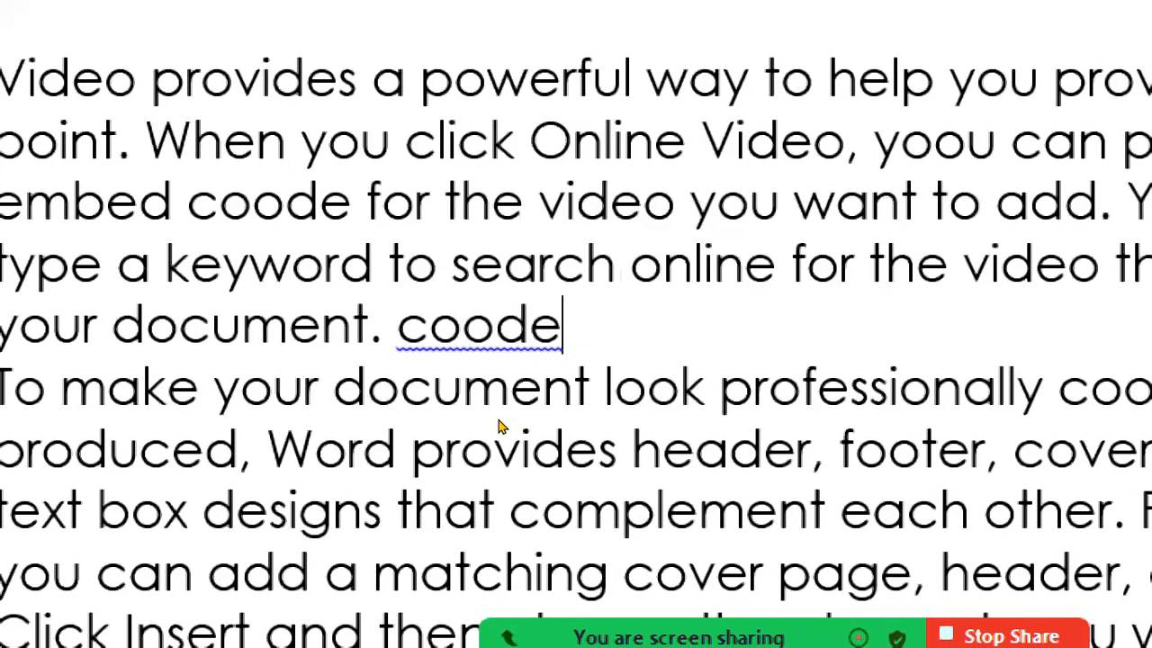
pyautogui.press('Return')
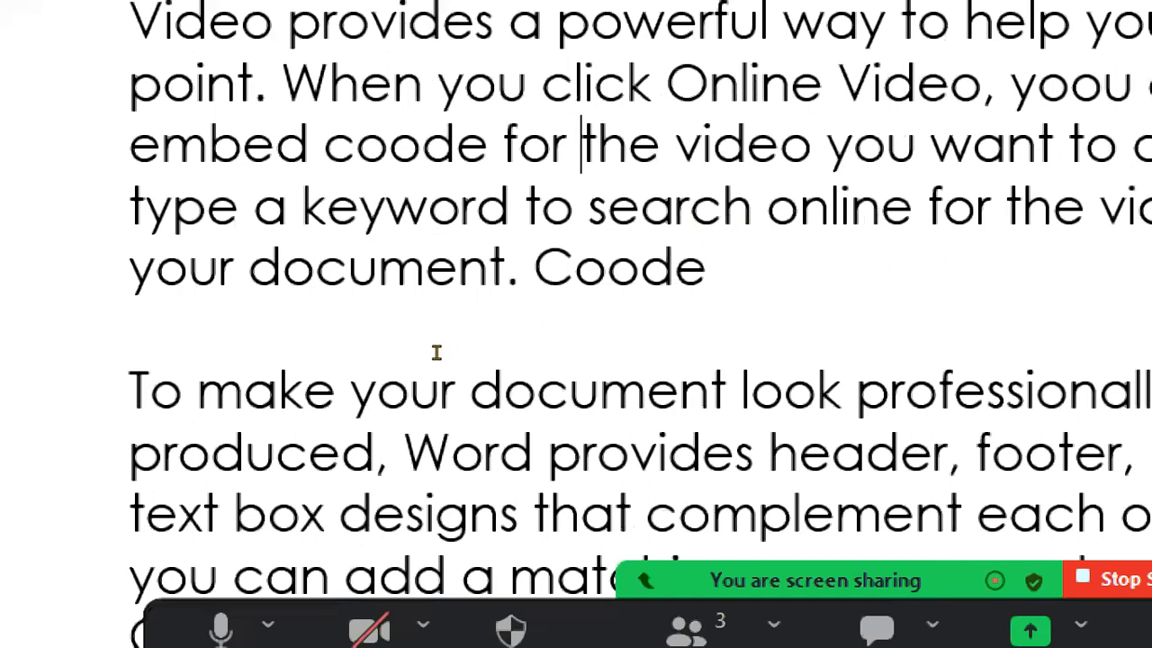
pyautogui.press('Return')
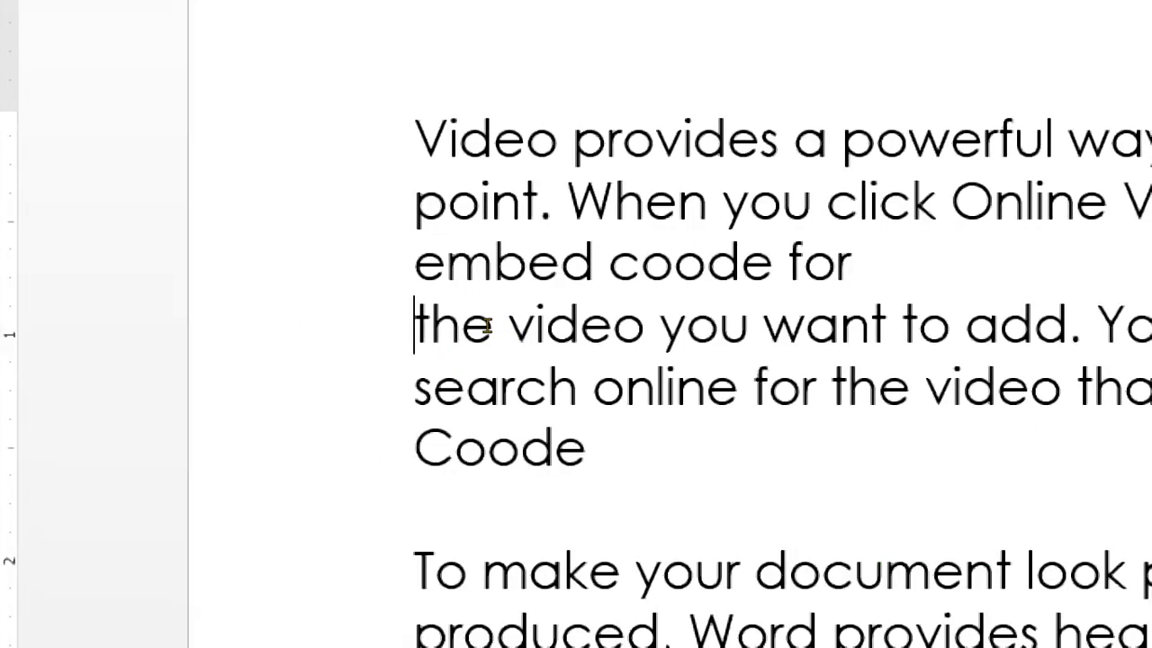
pyautogui.click(951, 200)
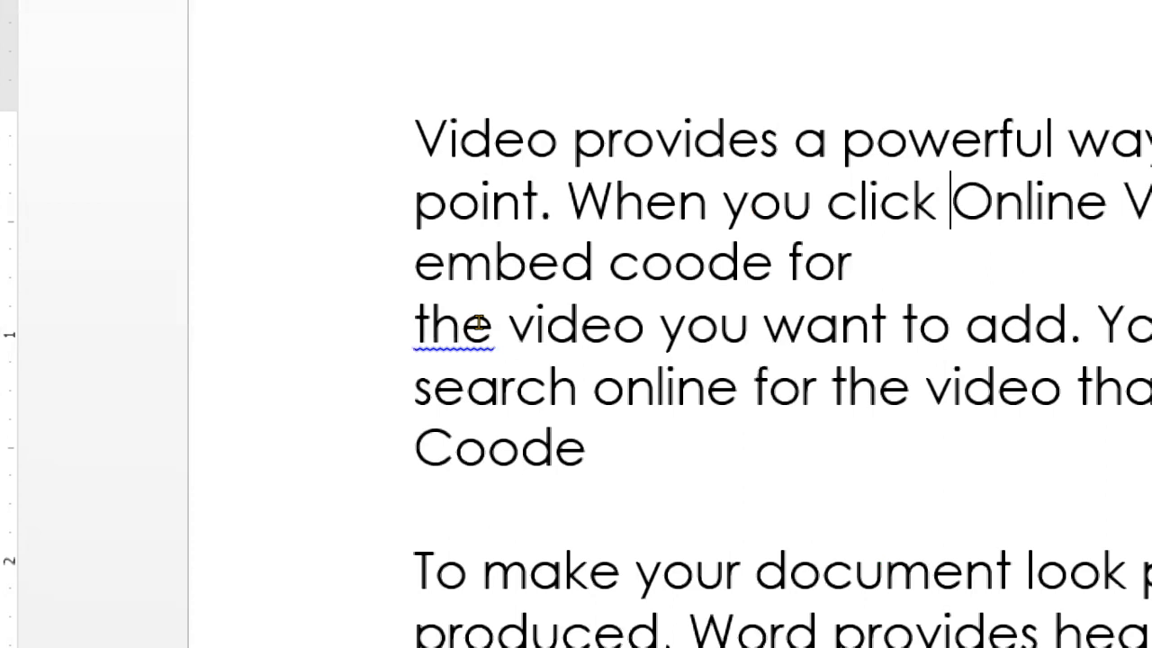
pyautogui.press('Return')
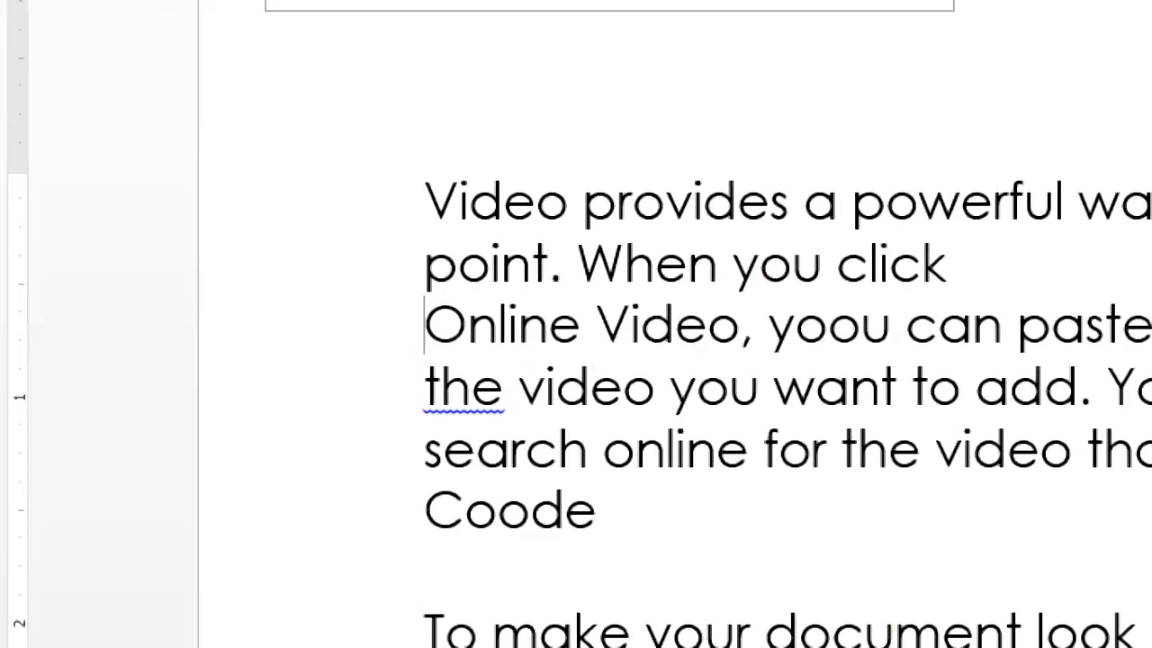
# Step: Recheck the Word Count statistics for the entire text with the added paragraph breaks
pyautogui.hotkey('ctrl', 'a')
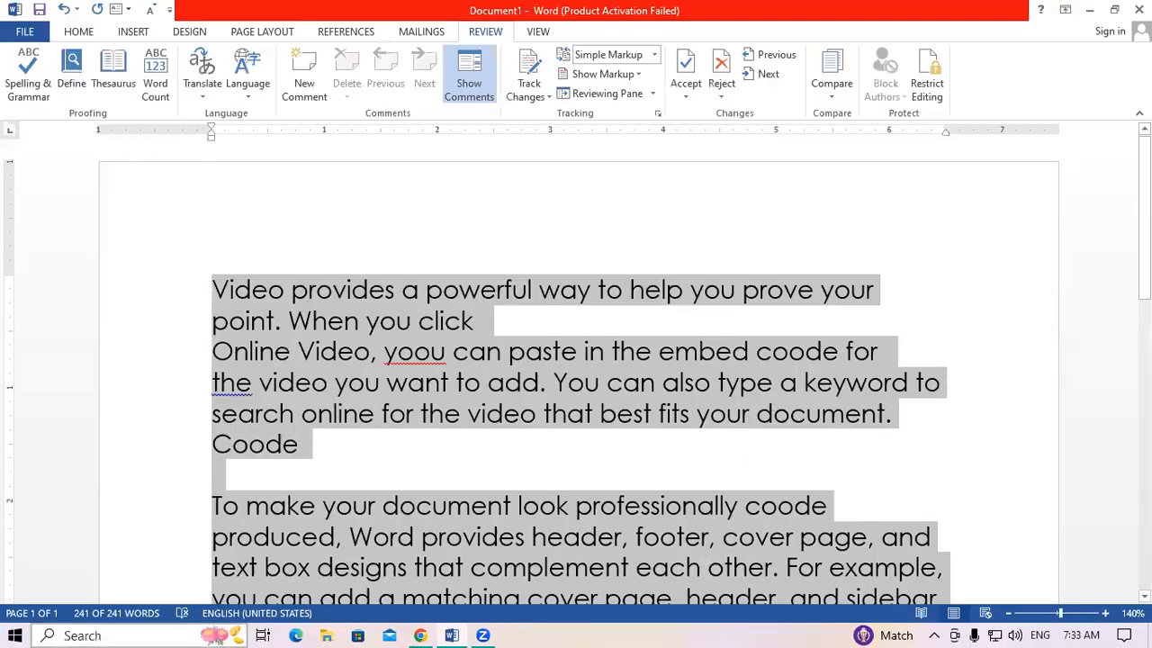
pyautogui.click(158, 85)
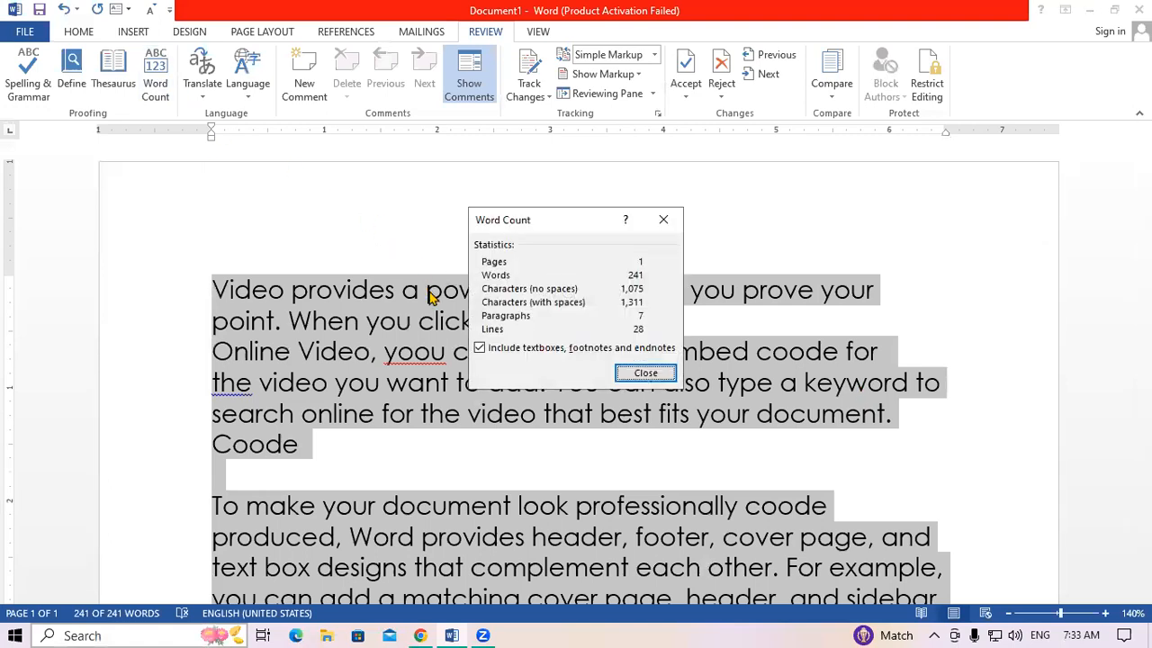
pyautogui.click(663, 220)
# Step: Break the text after "the video you want to" so that "add." starts a new paragraph
pyautogui.click(507, 355)
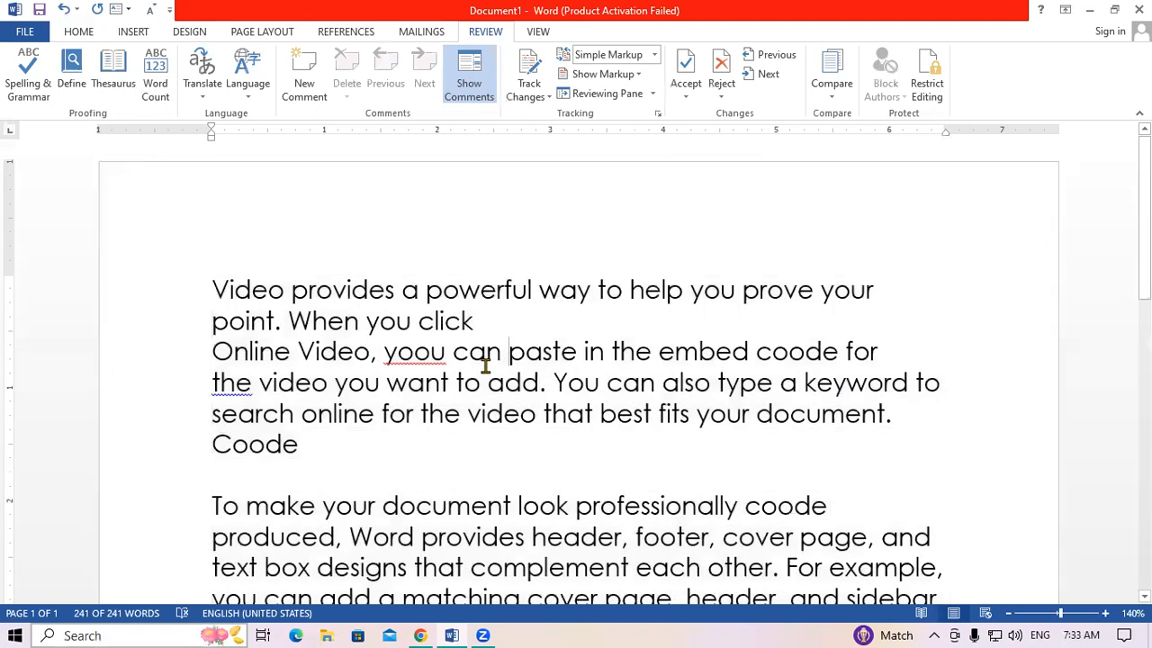
pyautogui.click(482, 382)
pyautogui.press('Return')
pyautogui.press('Return')
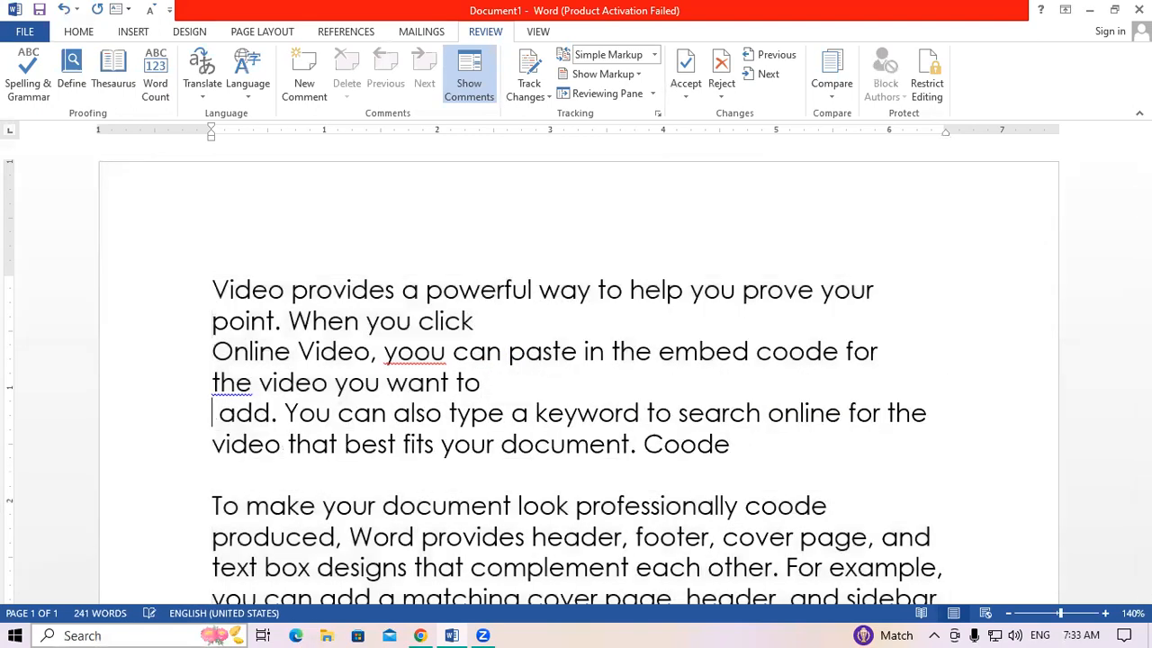
# Step: Insert several paragraph breaks between "can paste" and "in the embed" to add empty lines there
pyautogui.click(583, 354)
pyautogui.press('Return')
pyautogui.press('Return')
pyautogui.press('Return')
pyautogui.press('Return')
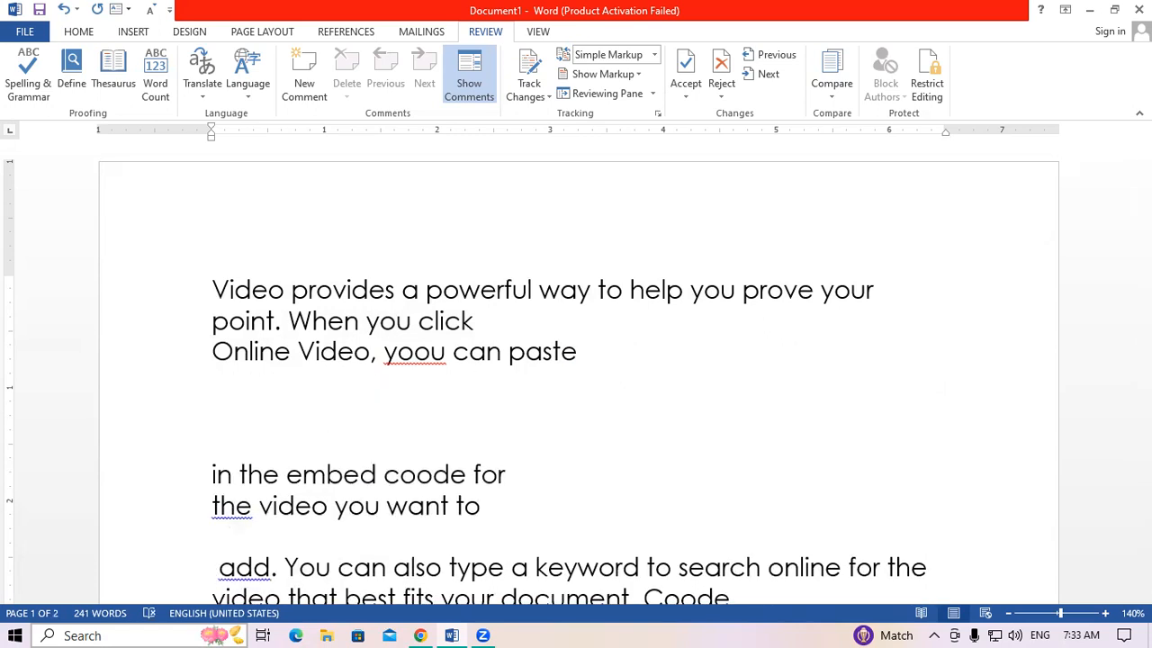
# Step: Examine the Word Count statistics of the whole document again, including the extra empty lines after "can paste"
pyautogui.hotkey('ctrl', 'a')
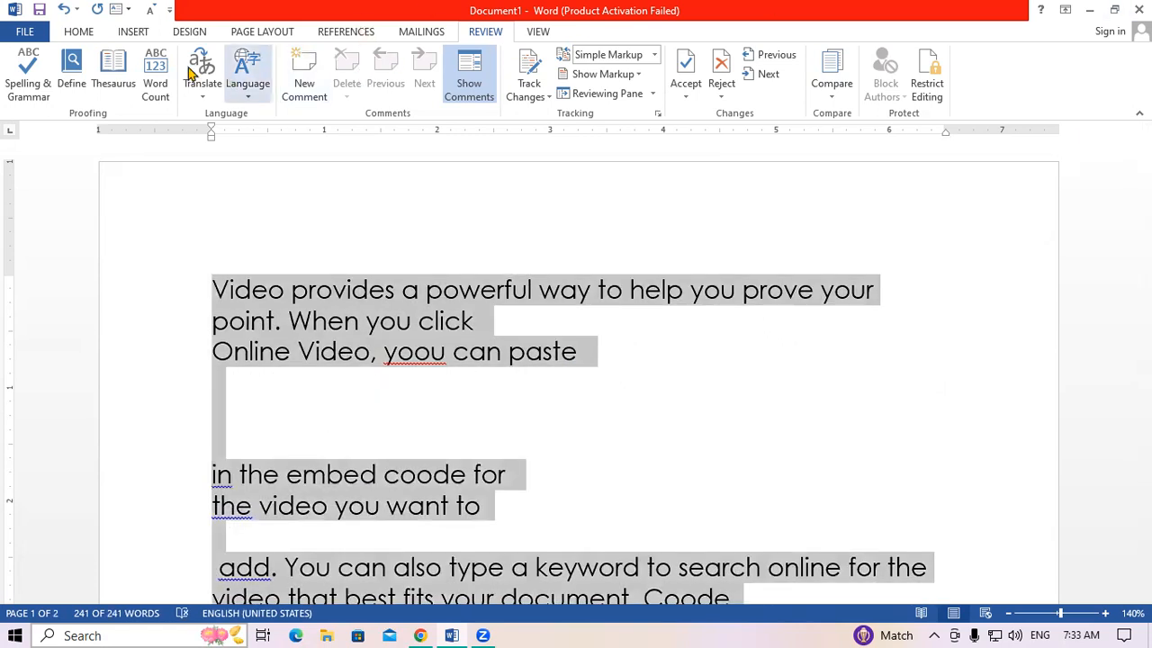
pyautogui.click(157, 76)
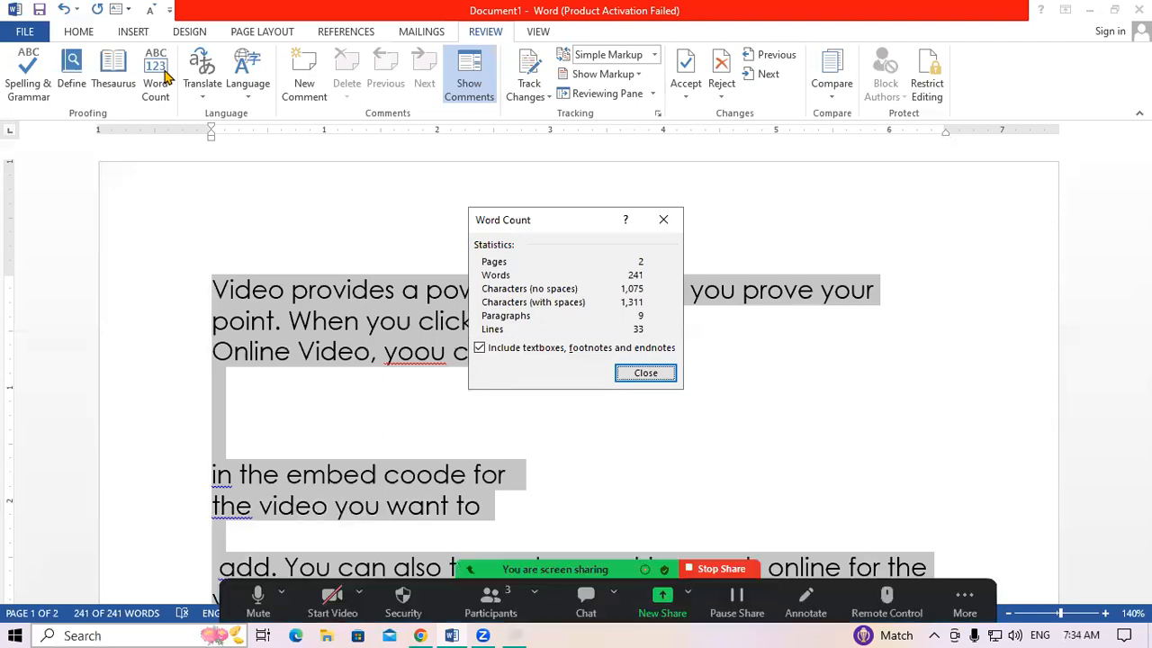
pyautogui.press('super+plus')
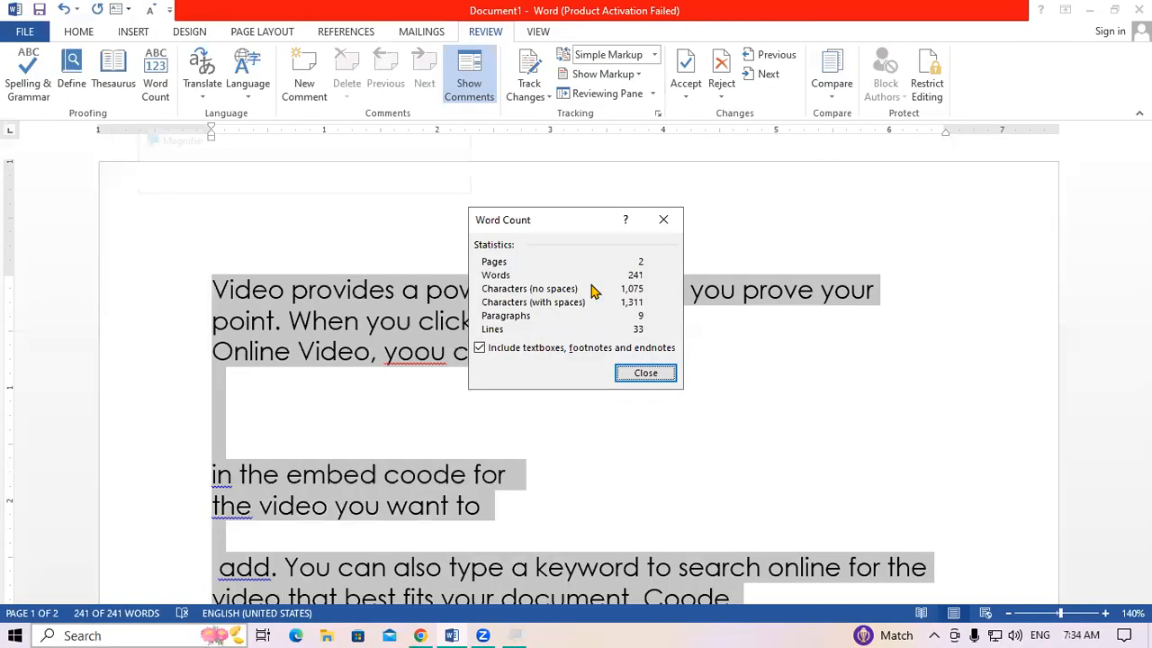
pyautogui.press('Escape')
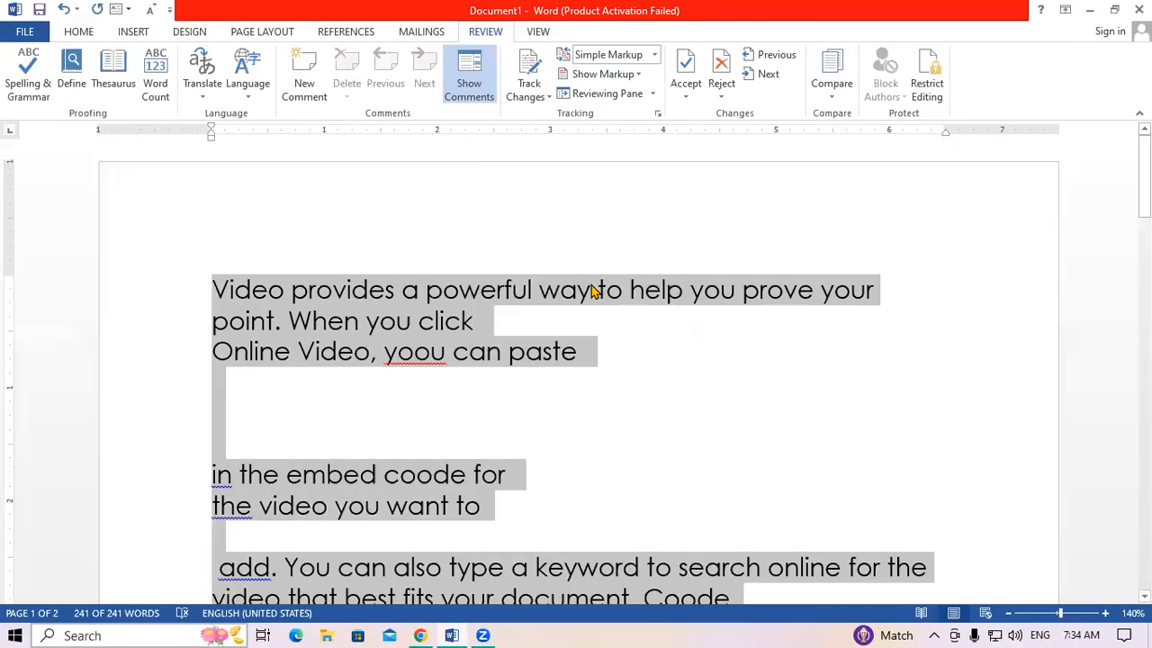
pyautogui.click(571, 385)
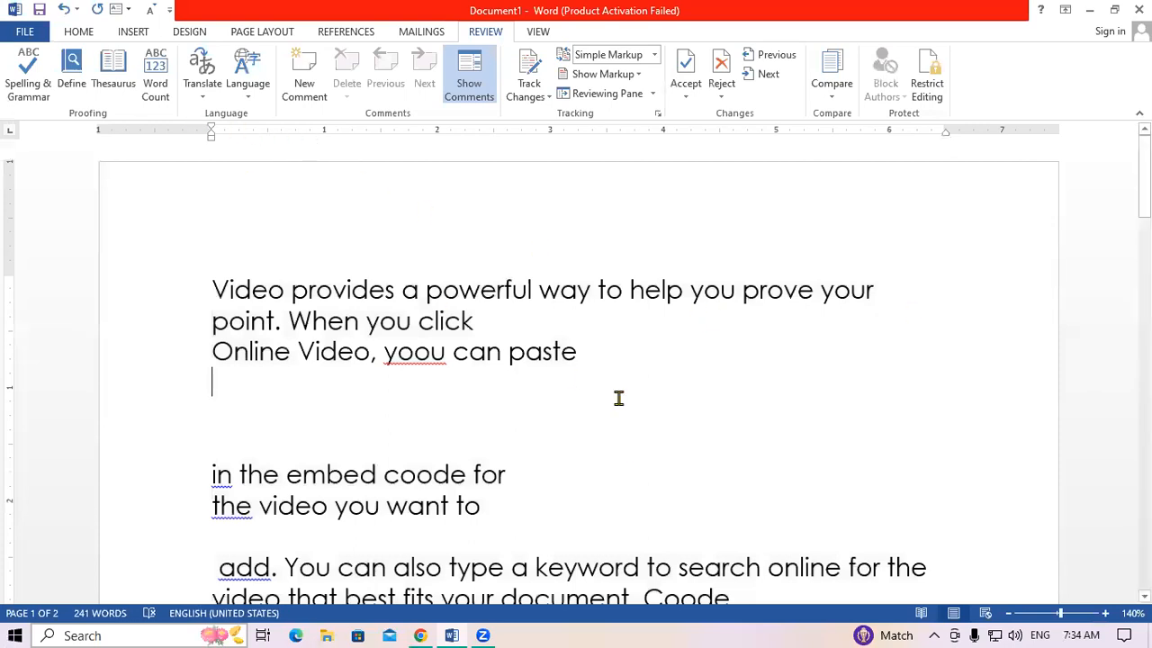
# Step: Replace the entire document text with fresh sample paragraphs generated by =rand()
pyautogui.hotkey('ctrl', 'a')
pyautogui.press('Delete')
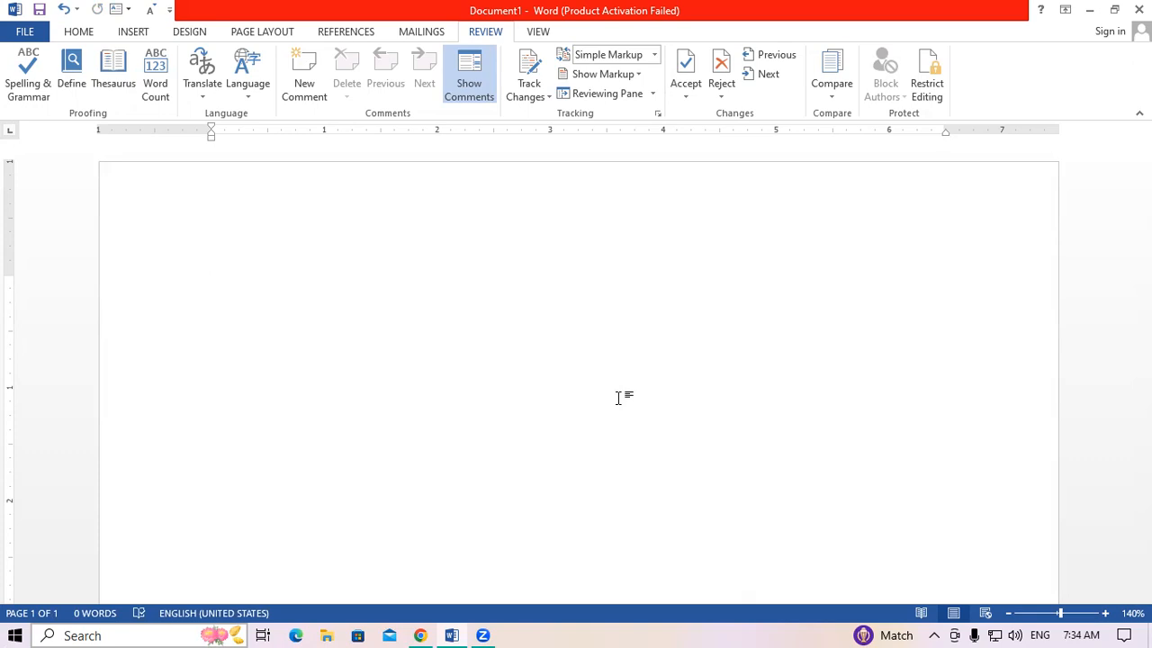
pyautogui.write('=rand()')
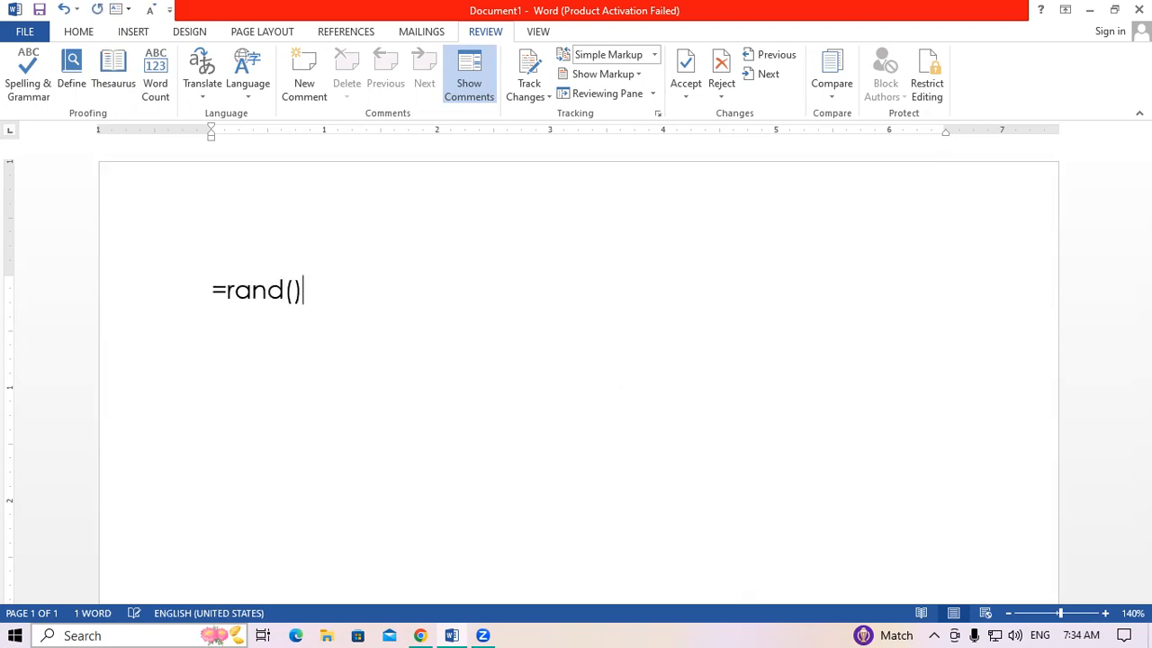
pyautogui.press('Return')
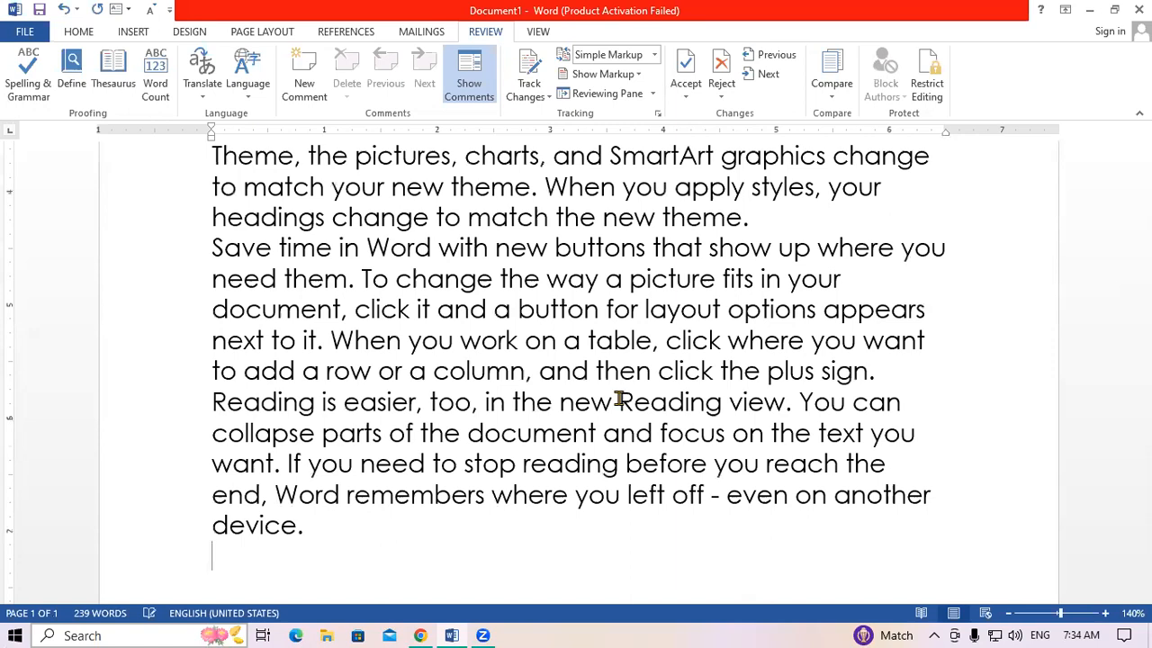
pyautogui.hotkey('ctrl', 's')
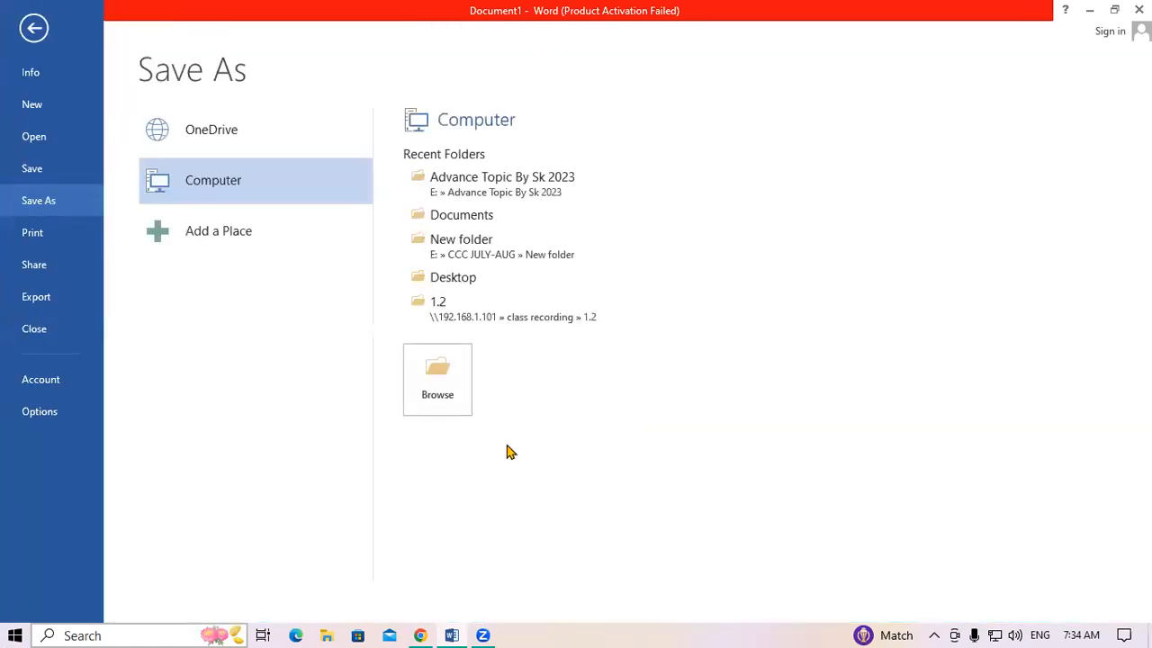
pyautogui.click(33, 28)
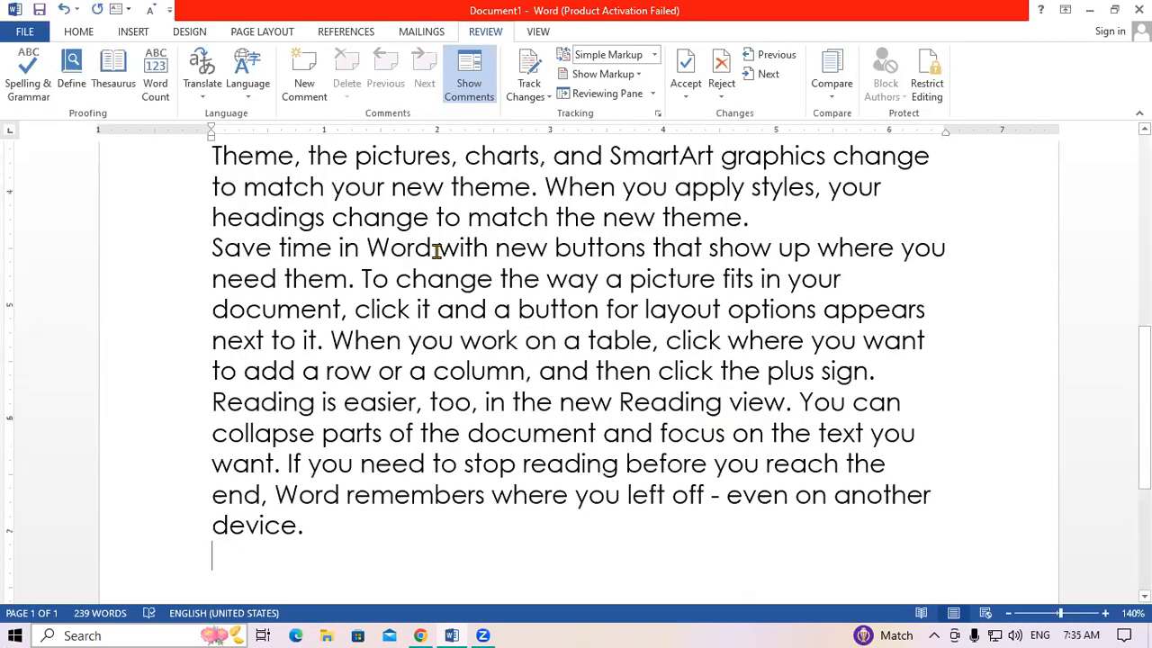
# Step: Reduce the font size of the whole sample text by several increments so all five paragraphs fit in view
pyautogui.hotkey('ctrl', 'a')
pyautogui.hotkey('ctrl', 'shift', ',')
pyautogui.hotkey('ctrl', 'shift', ',')
pyautogui.hotkey('ctrl', 'shift', ',')
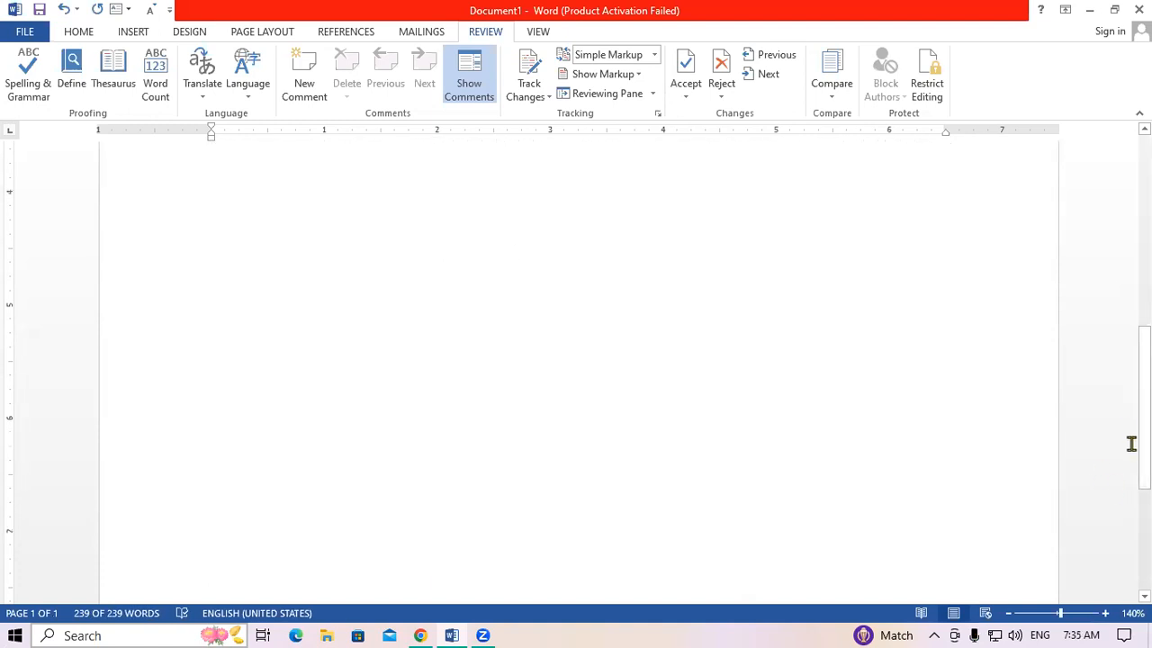
pyautogui.scroll(8, 704, 358)
pyautogui.click(705, 349)
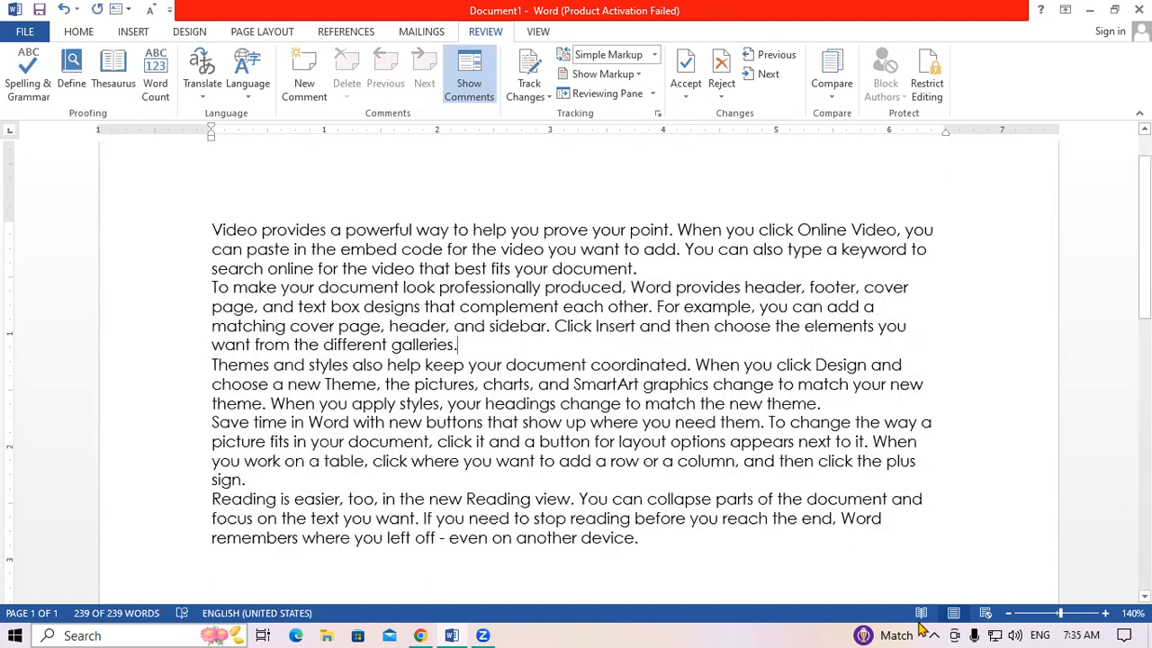
# Step: Translate the selected first paragraph, "Video provides a powerful way...", with Hindi as the target language
pyautogui.moveTo(216, 230); pyautogui.dragTo(639, 268)
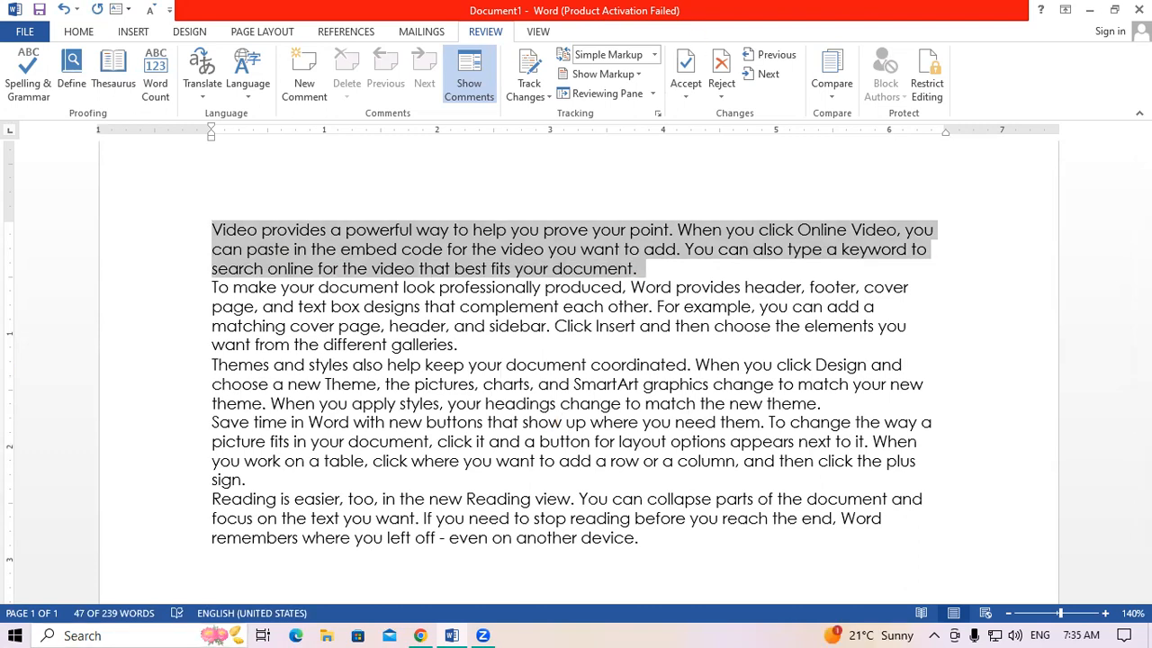
pyautogui.click(205, 61)
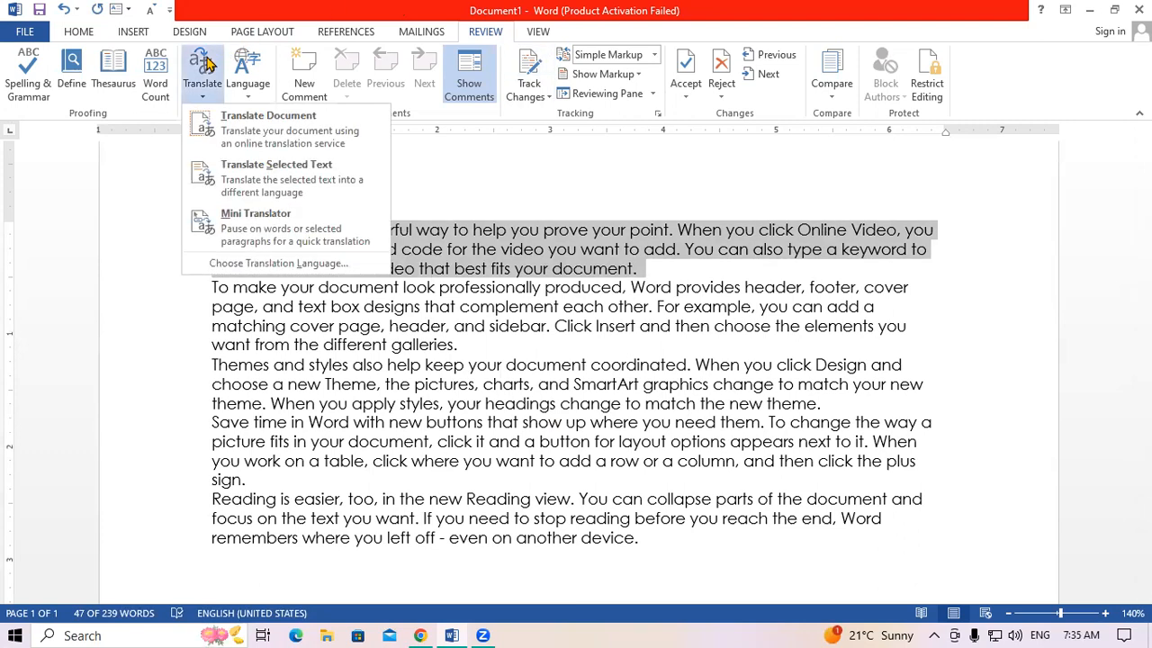
pyautogui.click(324, 181)
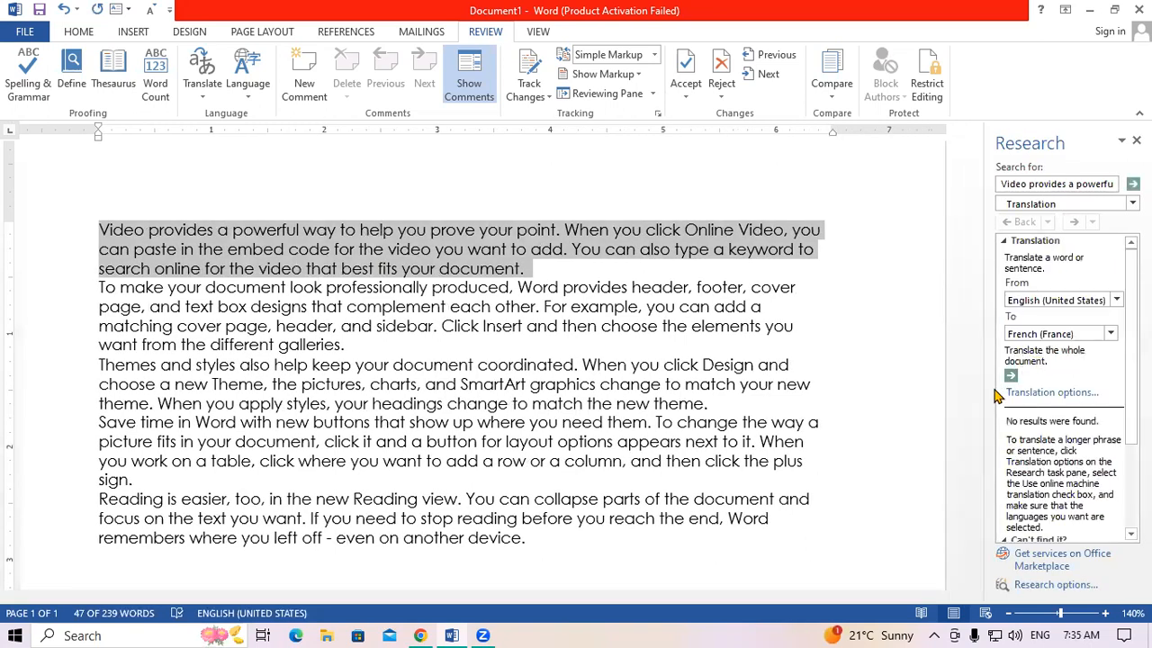
pyautogui.click(1111, 334)
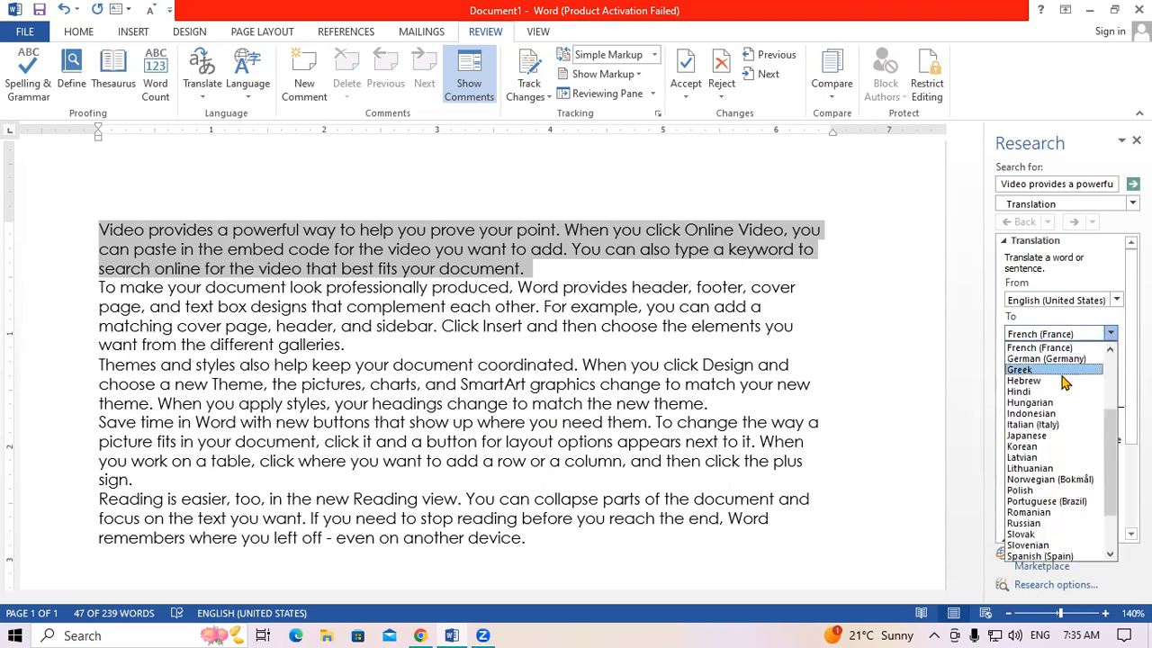
pyautogui.click(1049, 393)
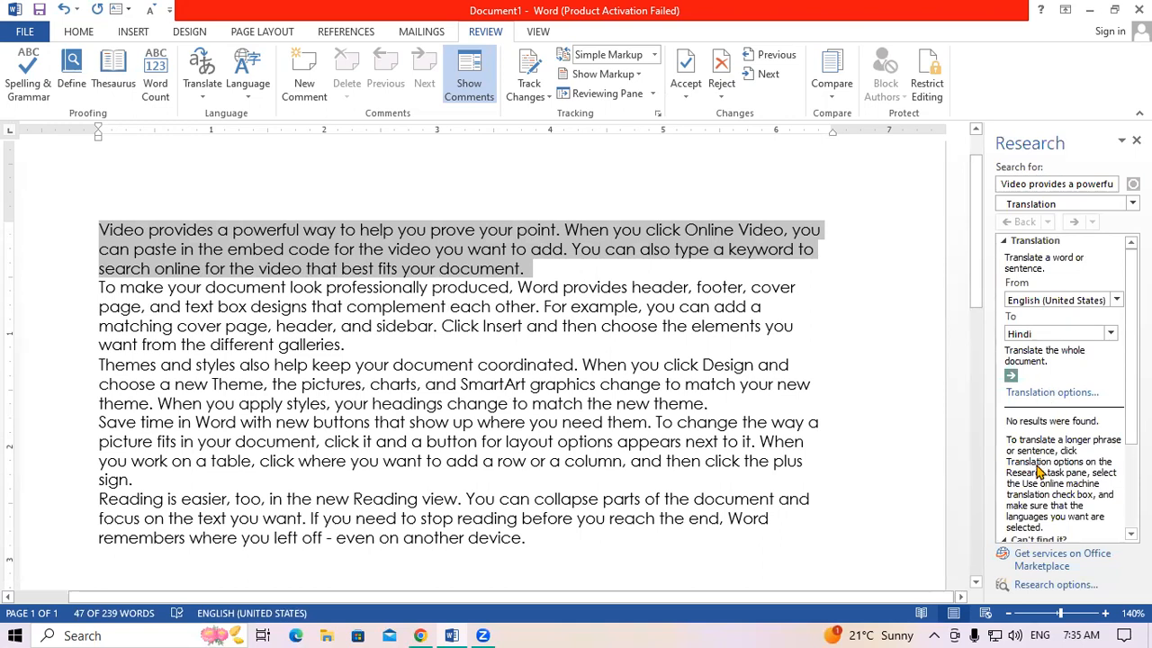
# Step: Choose Hindi again as the target language and replace the first paragraph with its Microsoft Translator result
pyautogui.click(1111, 334)
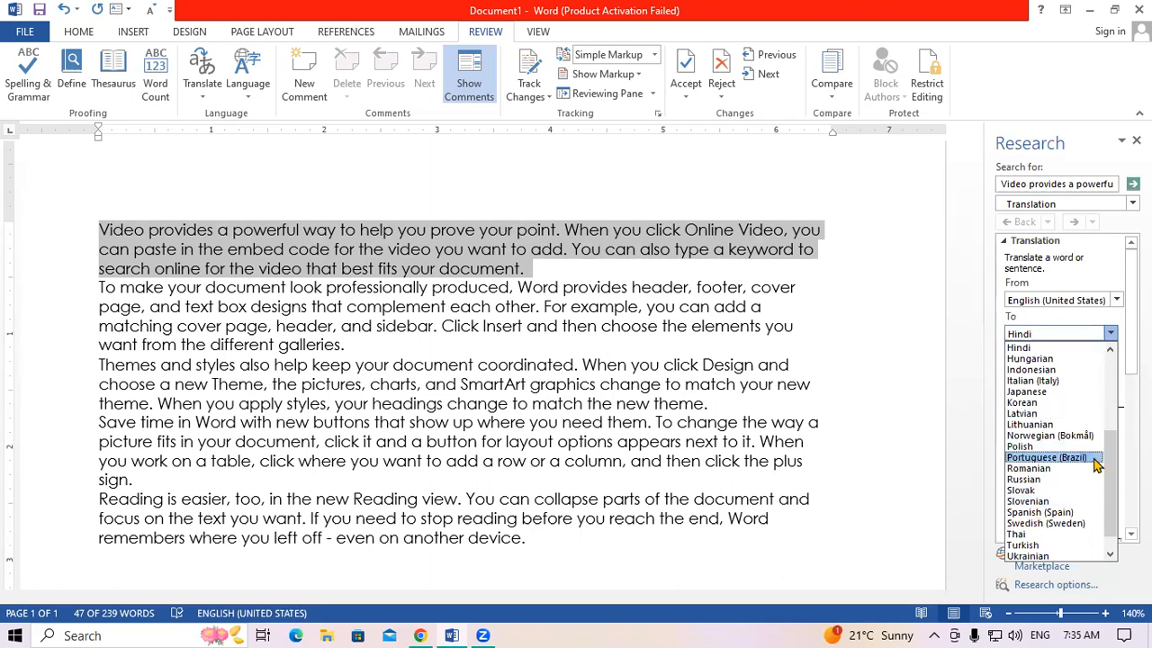
pyautogui.moveTo(1113, 471); pyautogui.dragTo(1116, 441)
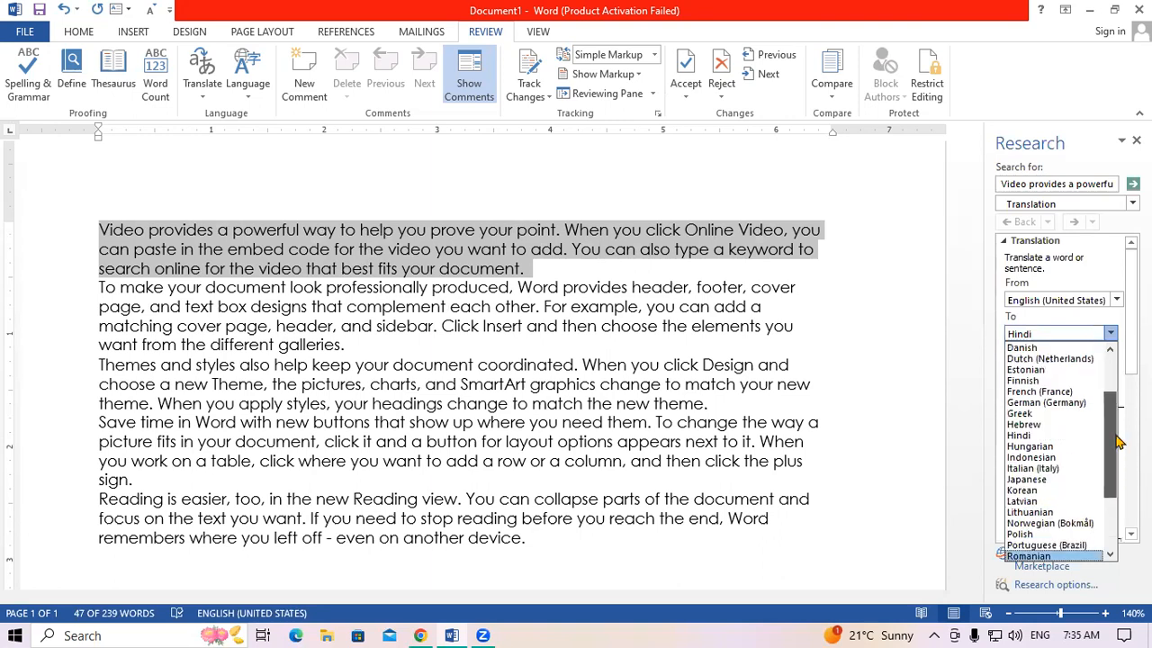
pyautogui.click(1055, 435)
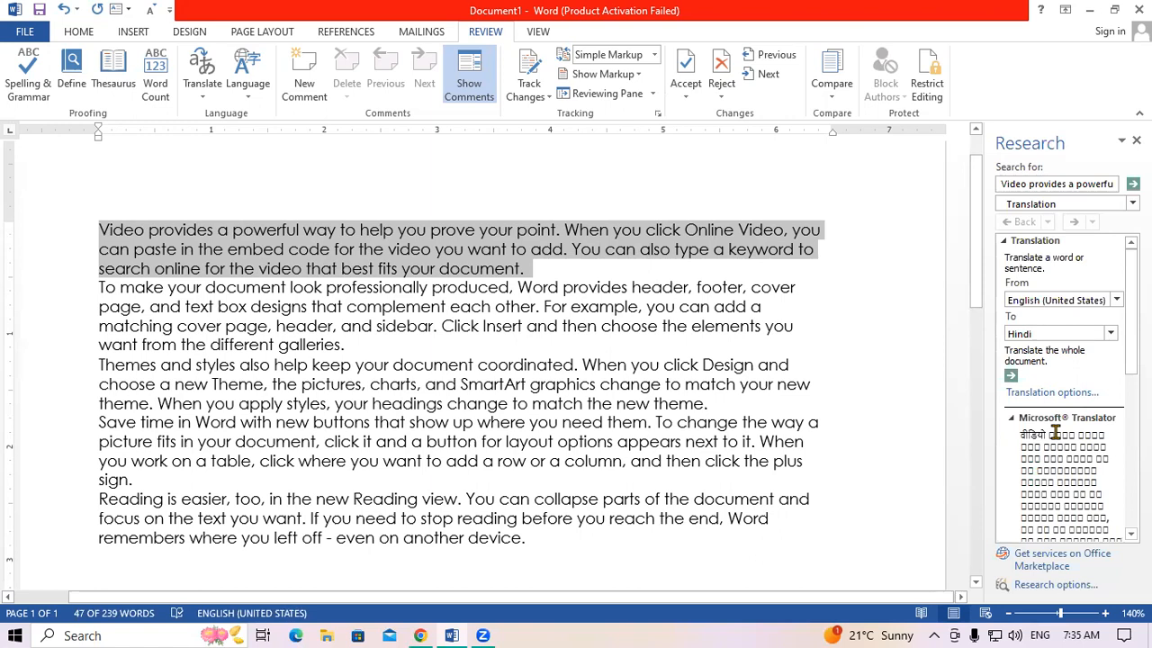
pyautogui.moveTo(1131, 324); pyautogui.dragTo(1131, 393)
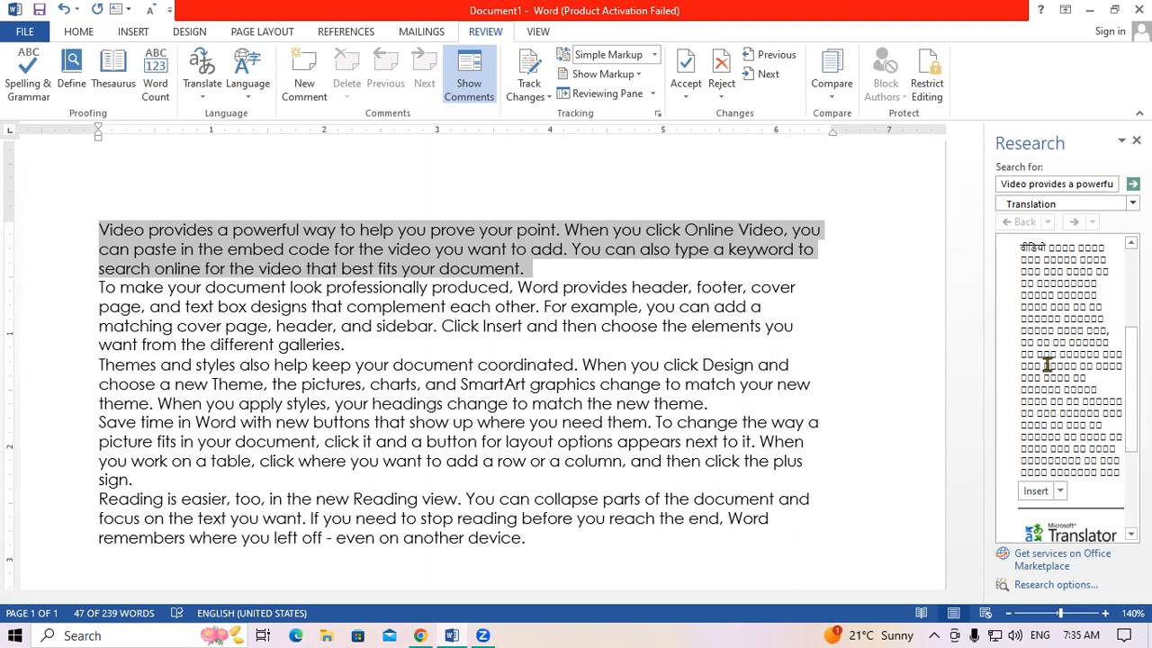
pyautogui.click(1035, 491)
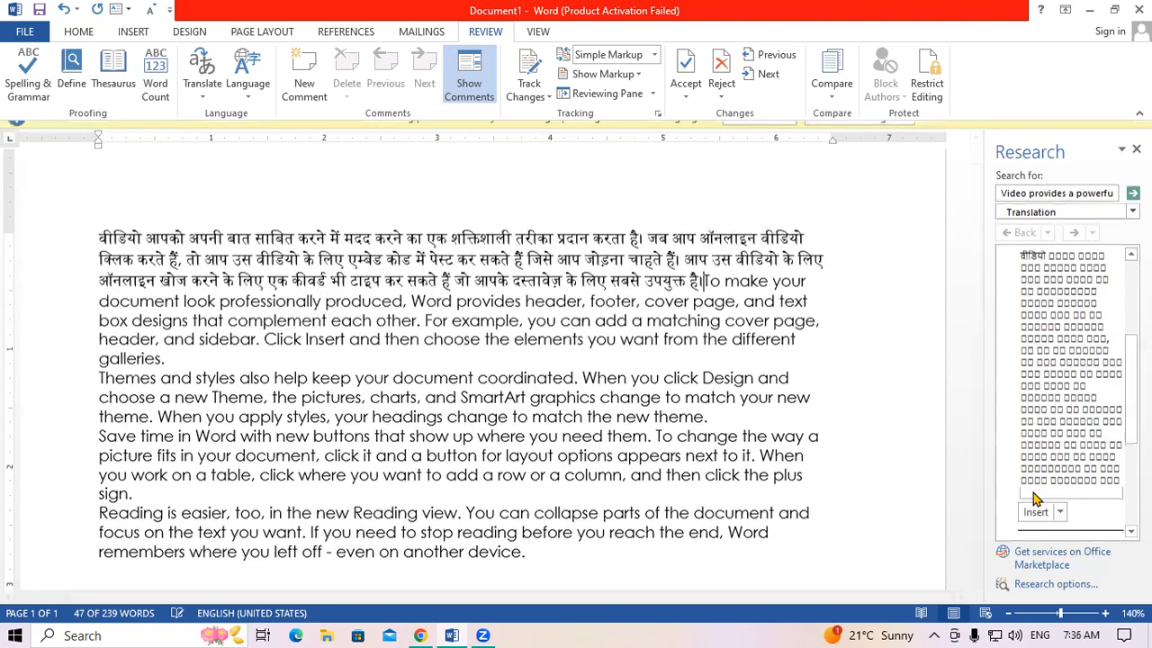
# Step: Enlarge the font of the Hindi text and the adjoining "To make your document" paragraph by several increments, and close the Research pane
pyautogui.moveTo(94, 245); pyautogui.dragTo(648, 383)
pyautogui.hotkey('ctrl', 'shift', '.')
pyautogui.hotkey('ctrl', 'shift', '.')
pyautogui.hotkey('ctrl', 'shift', '.')
pyautogui.hotkey('ctrl', 'shift', '.')
pyautogui.hotkey('ctrl', 'shift', '.')
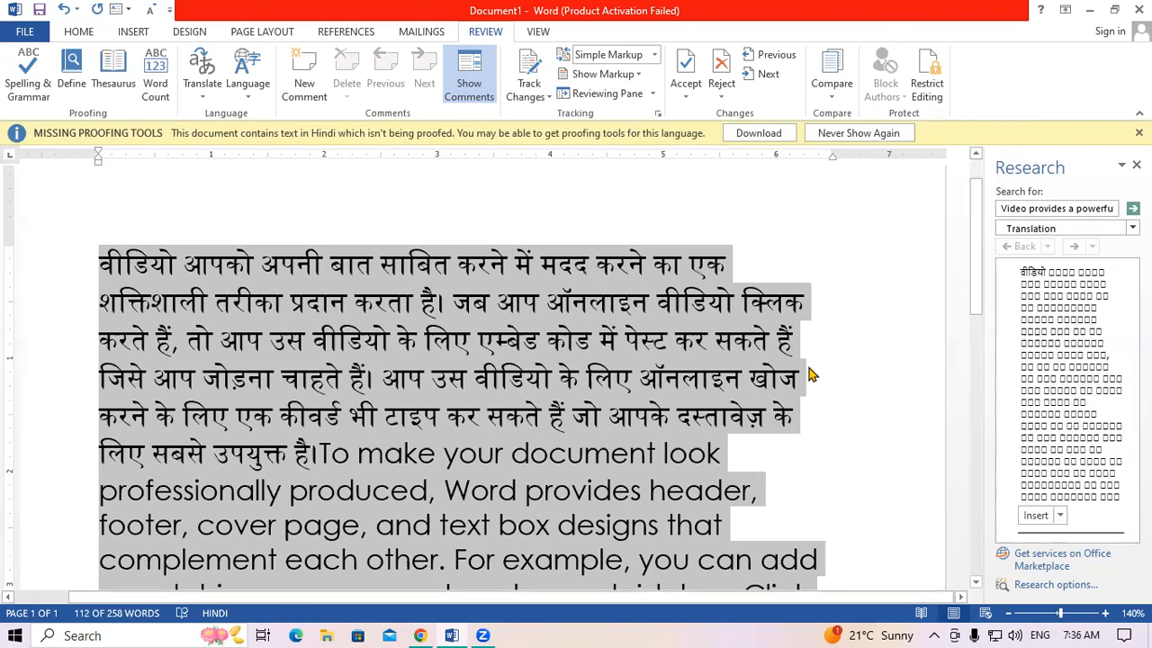
pyautogui.click(700, 453)
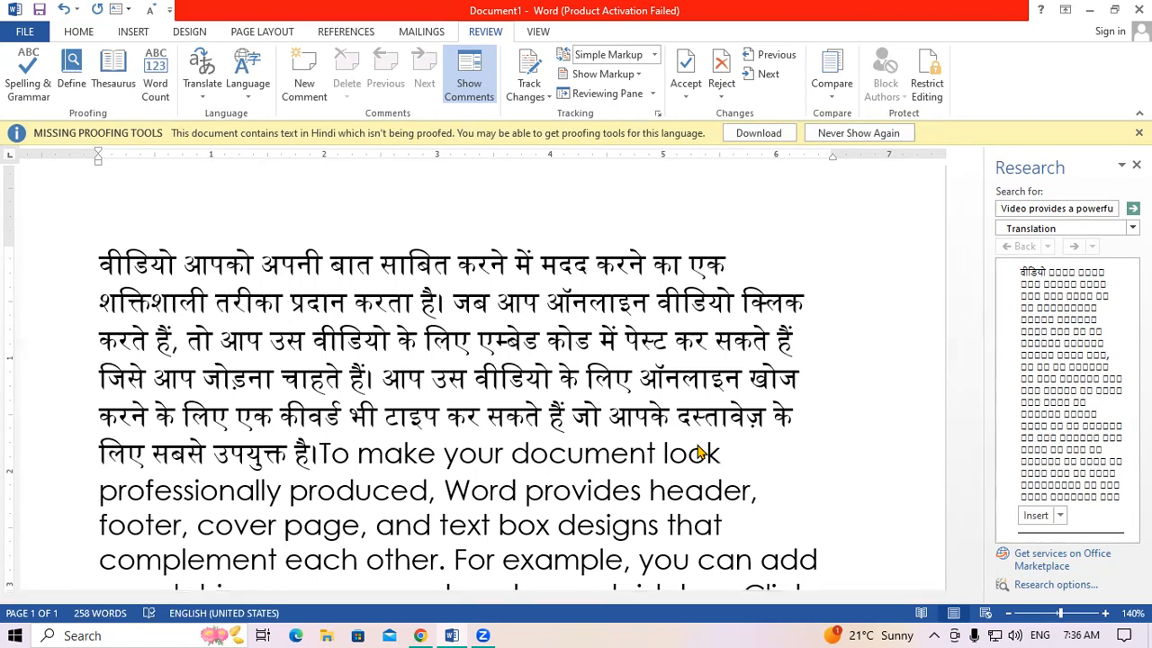
pyautogui.click(1136, 165)
pyautogui.scroll(-4, 437, 209)
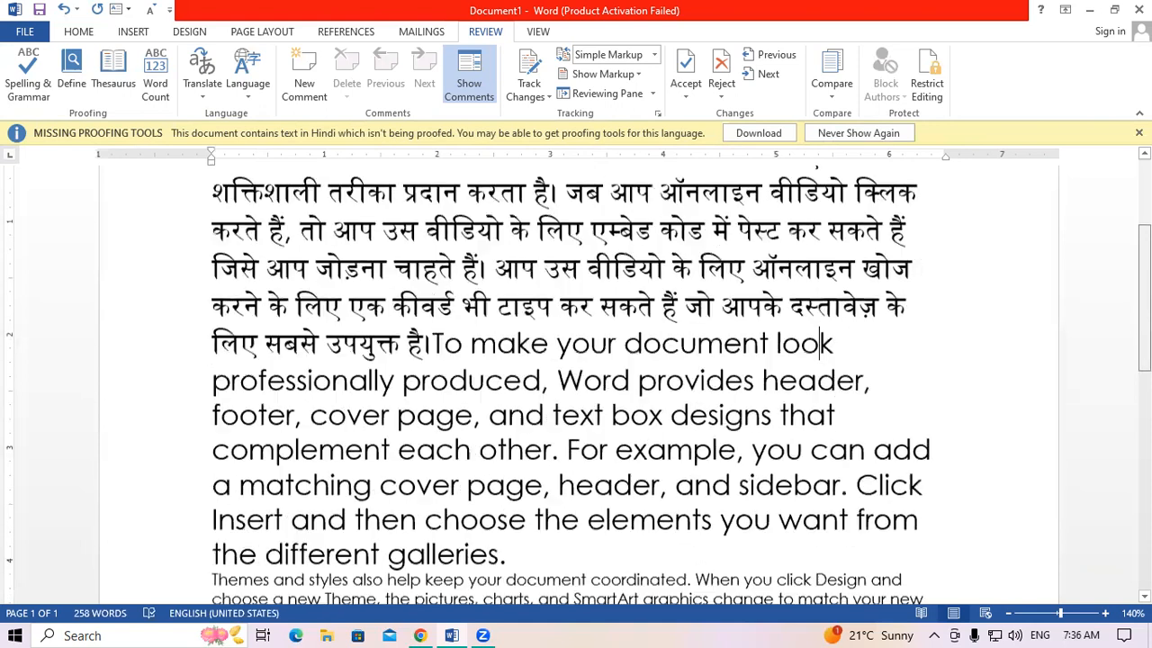
pyautogui.moveTo(435, 213); pyautogui.dragTo(548, 384)
pyautogui.click(544, 390)
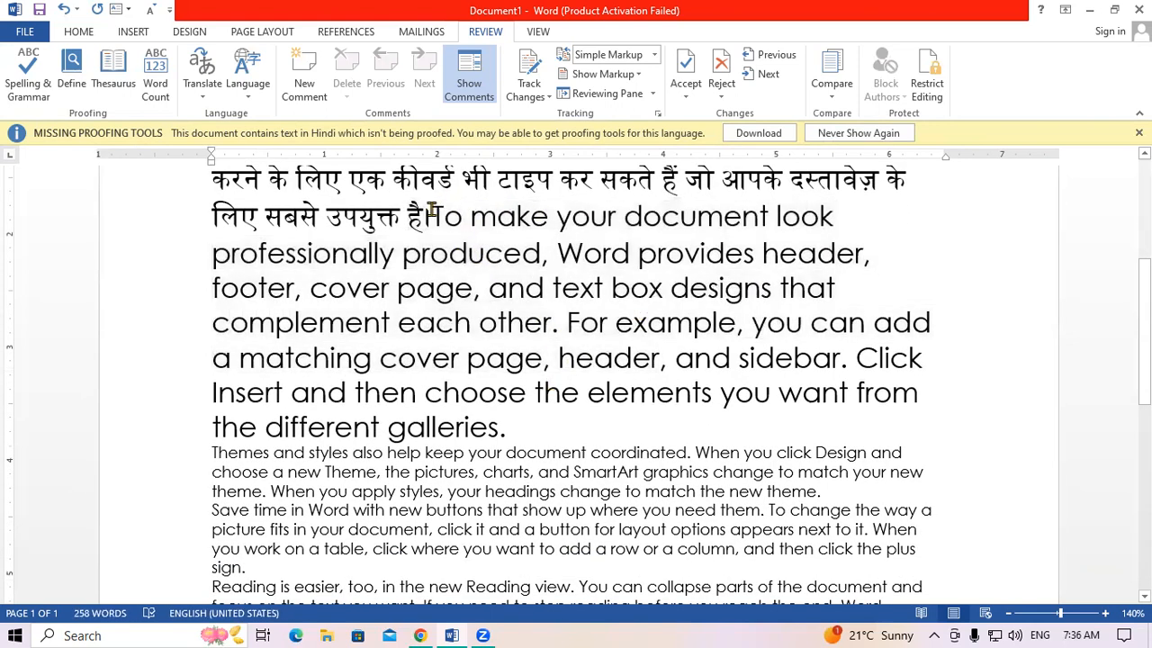
pyautogui.moveTo(432, 216); pyautogui.dragTo(600, 312)
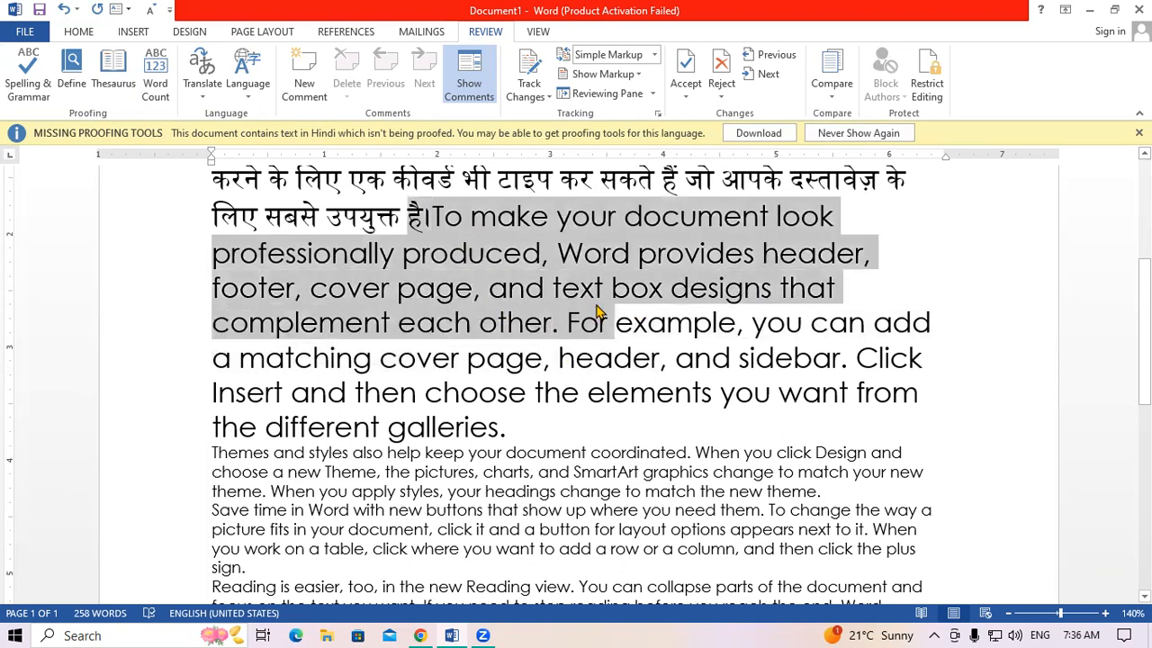
pyautogui.click(721, 322)
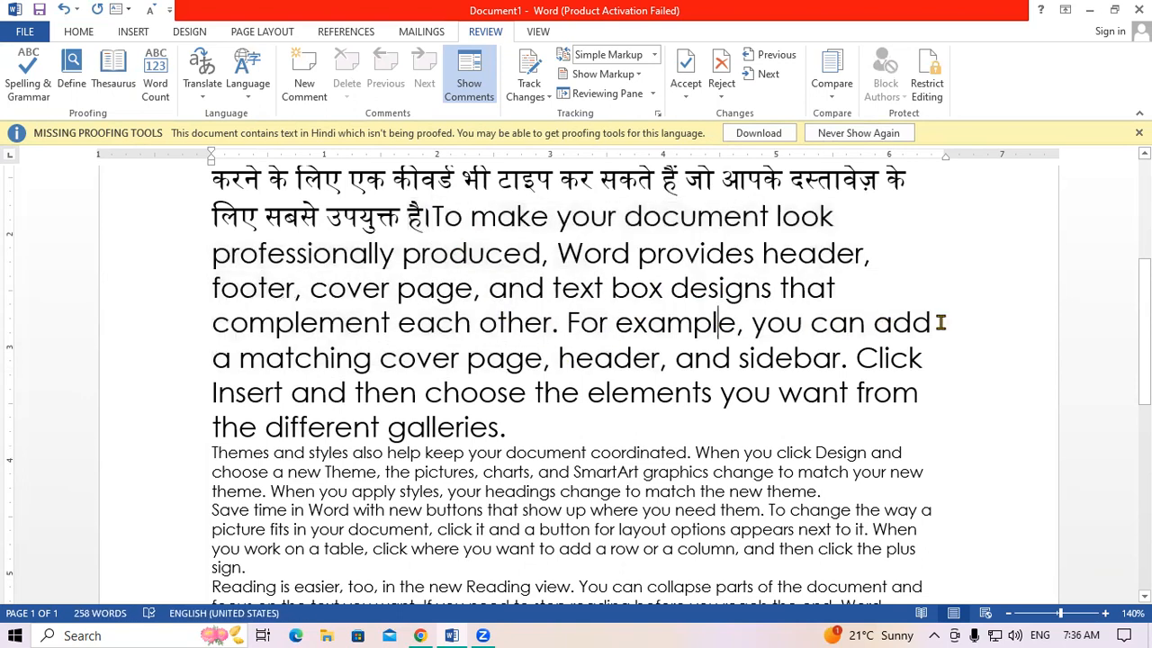
# Step: Translate the sentence from "To make your document look" to "complement each other." into Hindi and insert the translation in its place
pyautogui.click(560, 322)
pyautogui.hotkey('ctrl', 'shift', 'Left')
pyautogui.hotkey('ctrl', 'shift', 'Left')
pyautogui.hotkey('ctrl', 'shift', 'Left')
pyautogui.hotkey('ctrl', 'shift', 'Left')
pyautogui.hotkey('ctrl', 'shift', 'Left')
pyautogui.hotkey('ctrl', 'shift', 'Left')
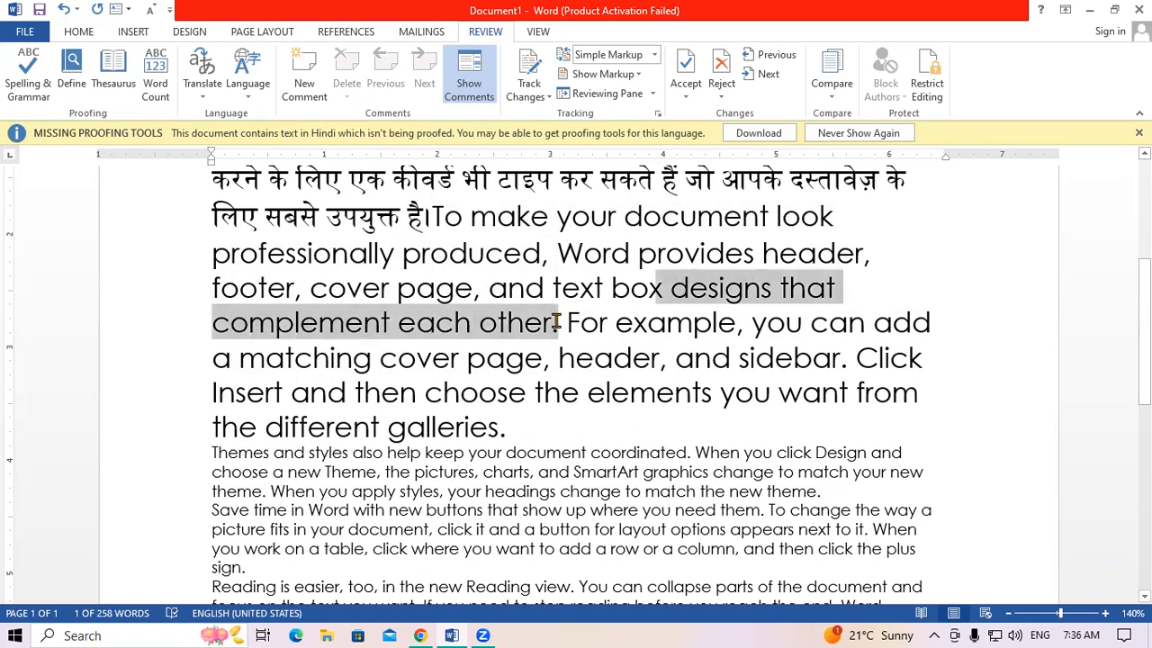
pyautogui.hotkey('ctrl', 'shift', 'Left')
pyautogui.hotkey('ctrl', 'shift', 'Left')
pyautogui.hotkey('ctrl', 'shift', 'Left')
pyautogui.hotkey('ctrl', 'shift', 'Left')
pyautogui.hotkey('ctrl', 'shift', 'Left')
pyautogui.hotkey('ctrl', 'shift', 'Left')
pyautogui.hotkey('ctrl', 'shift', 'Left')
pyautogui.hotkey('ctrl', 'shift', 'Left')
pyautogui.hotkey('ctrl', 'shift', 'Left')
pyautogui.hotkey('ctrl', 'shift', 'Left')
pyautogui.hotkey('ctrl', 'shift', 'Left')
pyautogui.hotkey('ctrl', 'shift', 'Left')
pyautogui.hotkey('ctrl', 'shift', 'Left')
pyautogui.hotkey('ctrl', 'shift', 'Left')
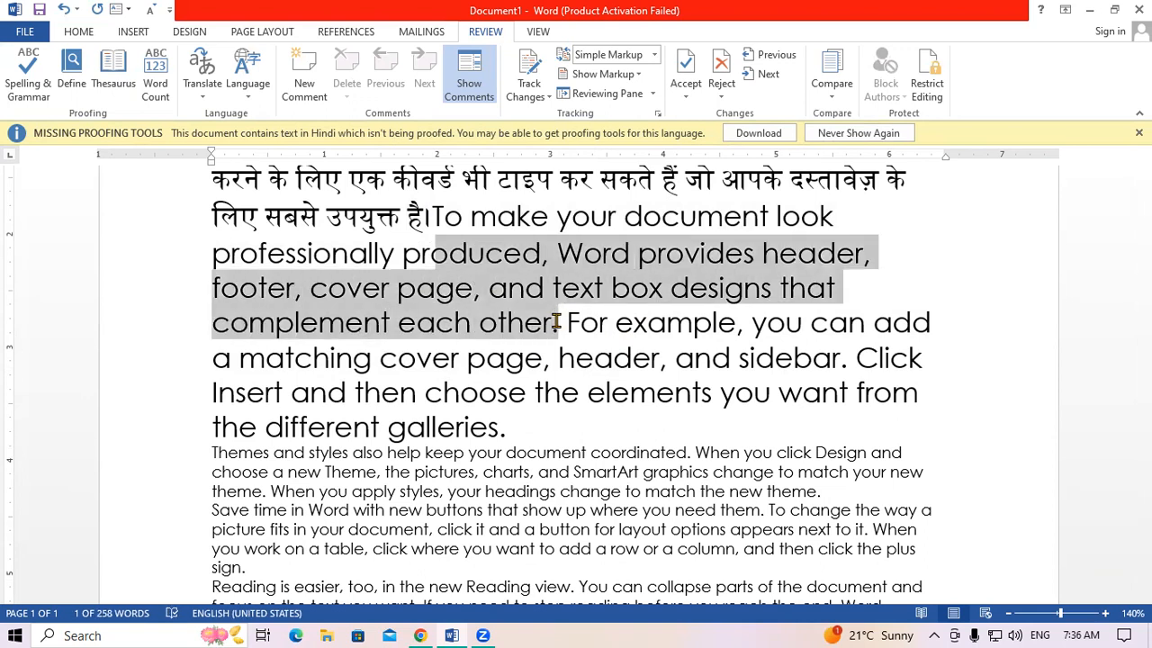
pyautogui.hotkey('ctrl', 'shift', 'Left')
pyautogui.hotkey('ctrl', 'shift', 'Left')
pyautogui.hotkey('ctrl', 'shift', 'Left')
pyautogui.hotkey('ctrl', 'shift', 'Left')
pyautogui.hotkey('ctrl', 'shift', 'Left')
pyautogui.hotkey('ctrl', 'shift', 'Left')
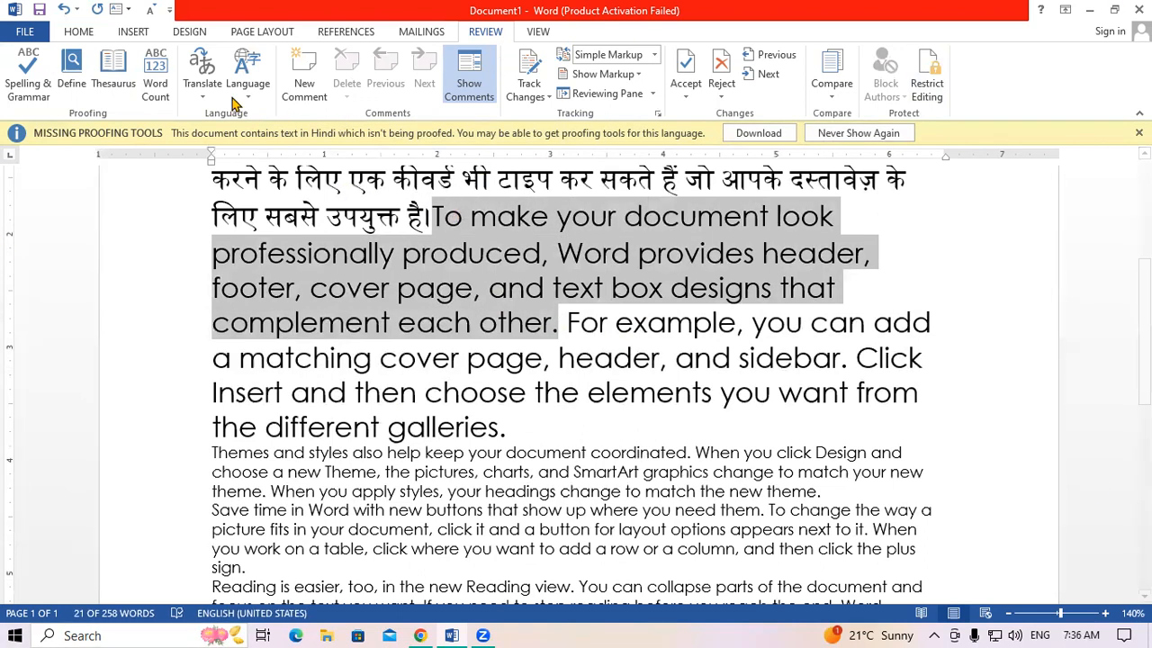
pyautogui.click(202, 69)
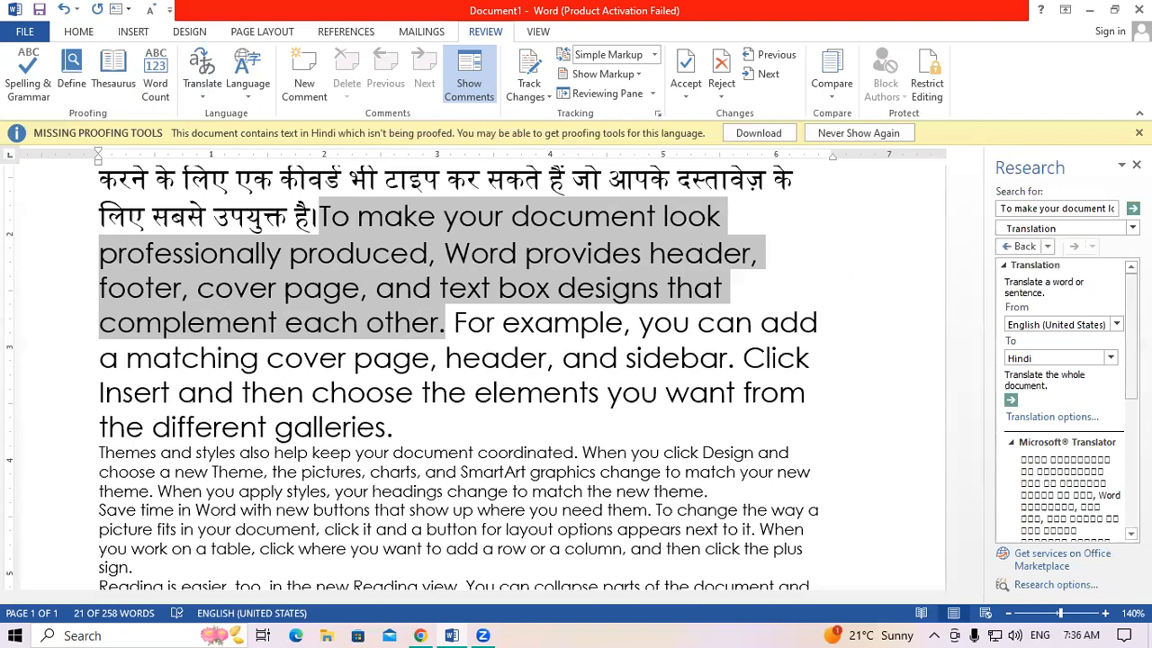
pyautogui.scroll(-3, 1069, 401)
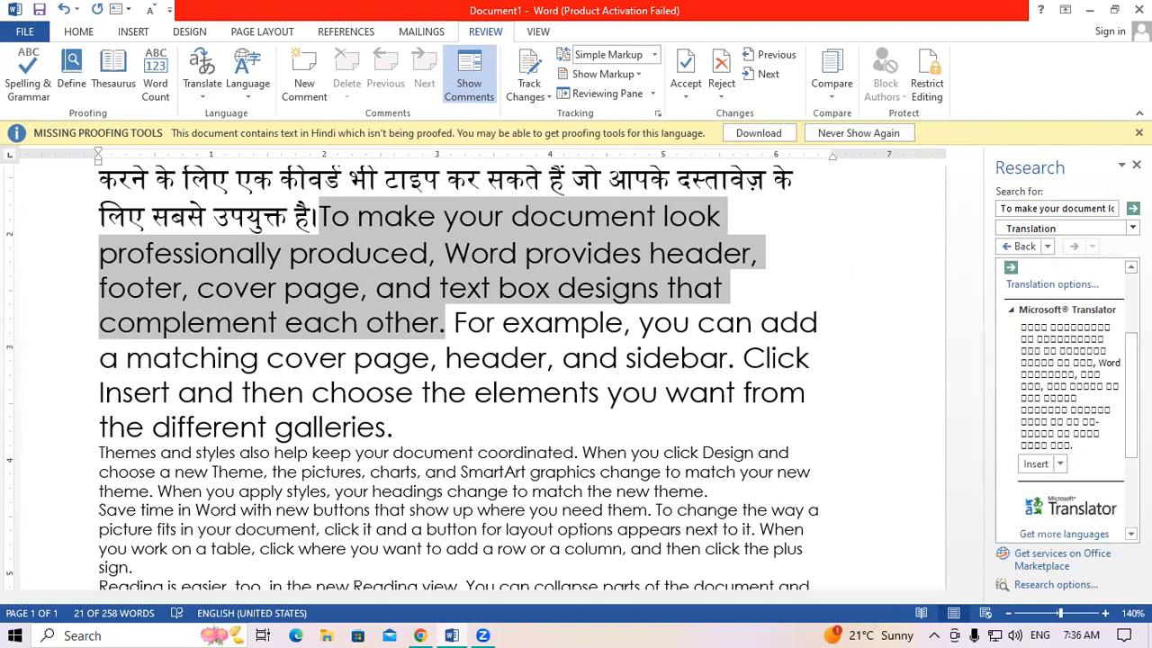
pyautogui.click(1035, 464)
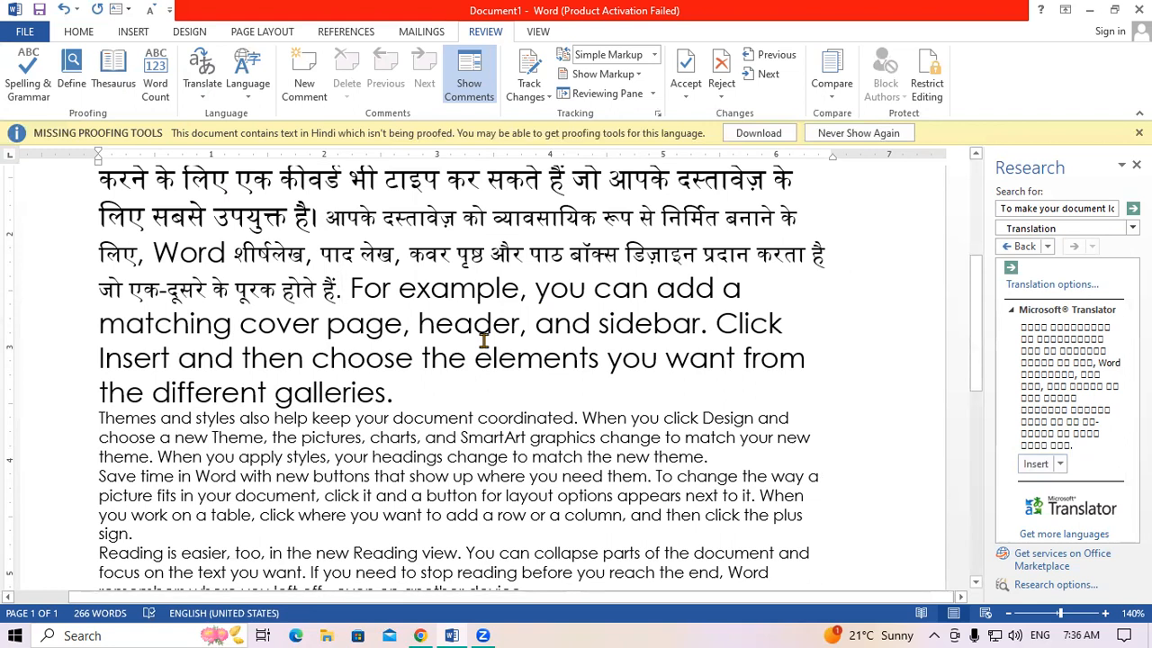
# Step: Delete all the text in the document and close the Research pane
pyautogui.hotkey('ctrl', 'a')
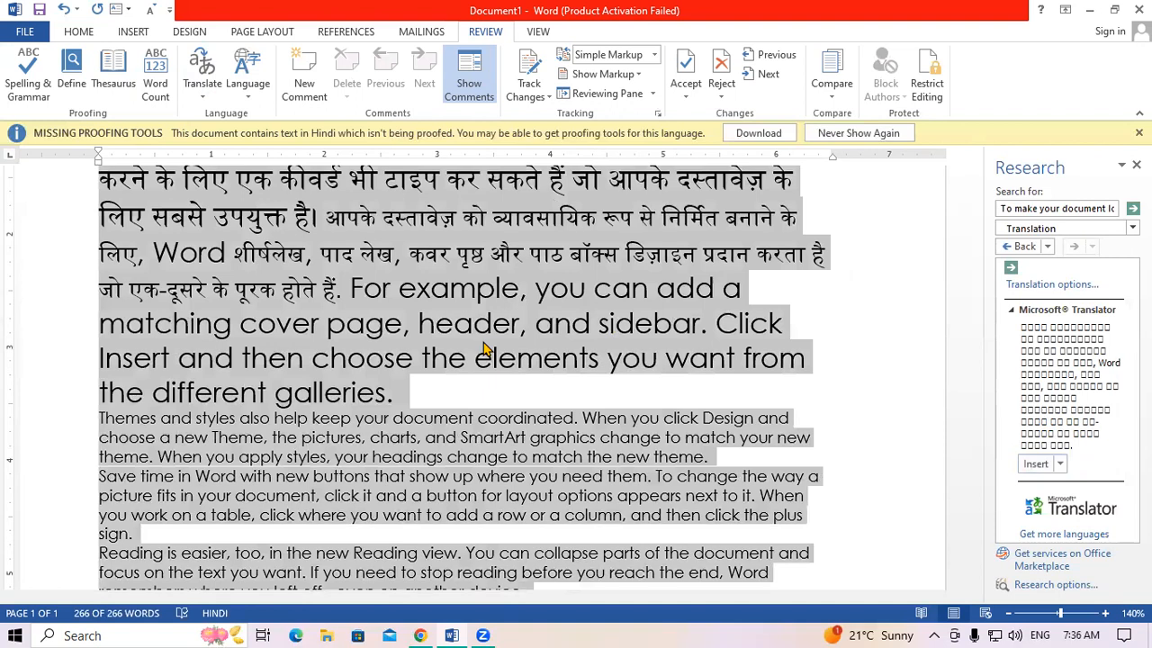
pyautogui.press('Delete')
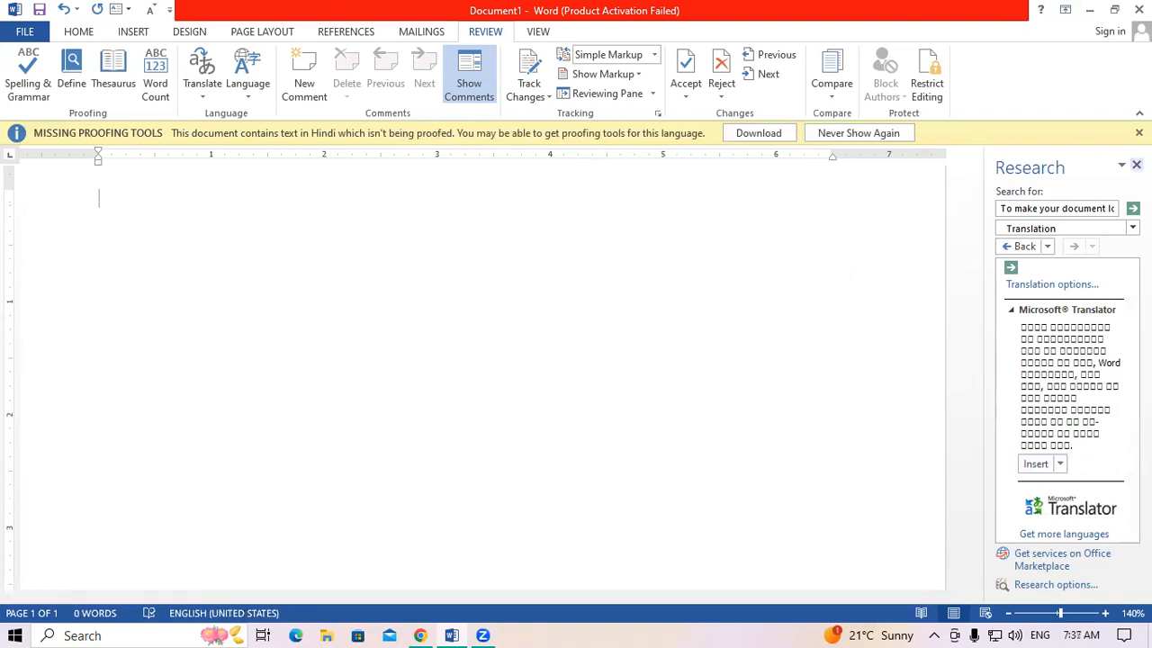
pyautogui.click(1136, 164)
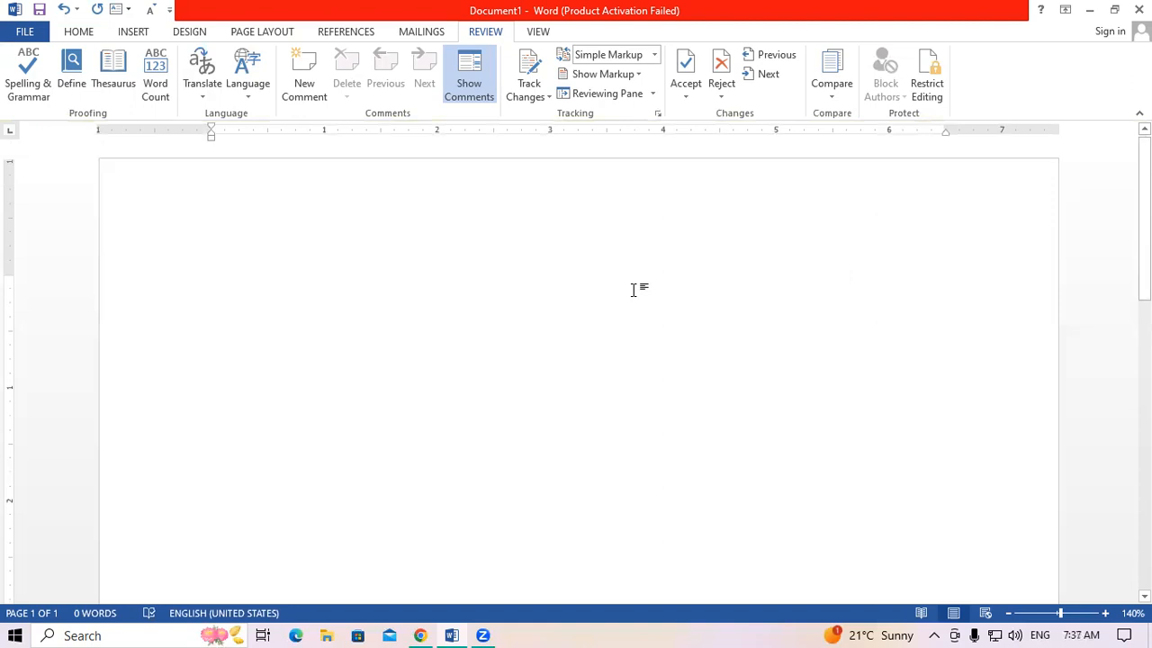
# Step: Add blank lines to the empty page and write "PADRAUNA IS BEST CITY OF INDIA." below them
pyautogui.press('Return')
pyautogui.press('Return')
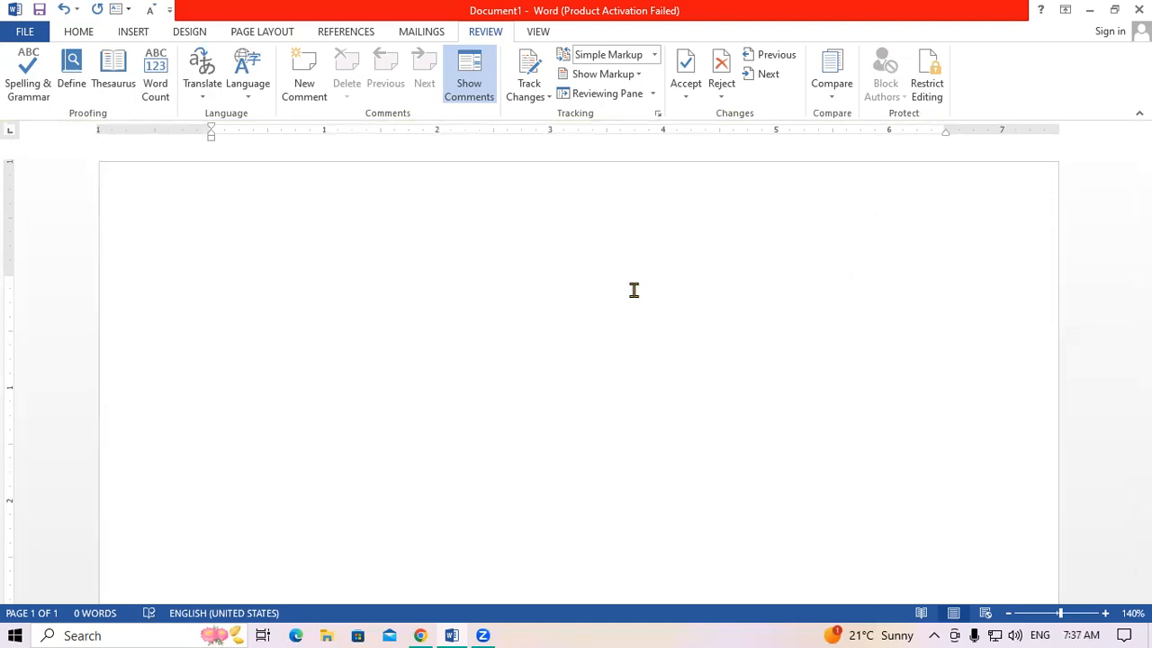
pyautogui.write('PADRAUNA ')
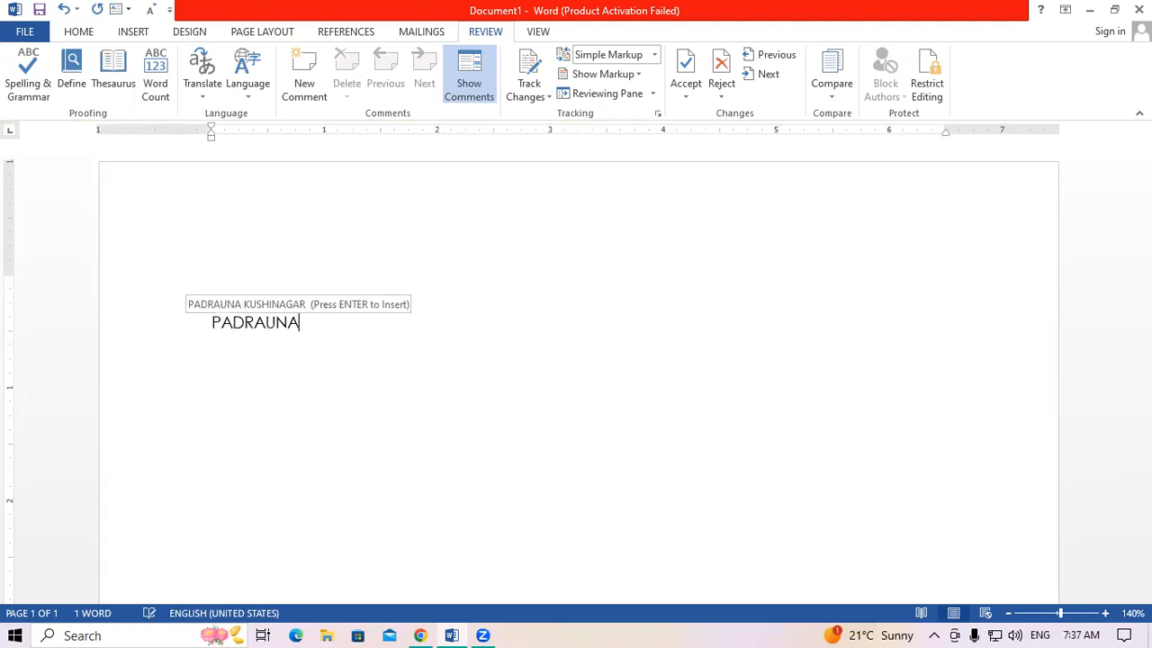
pyautogui.write('IS BEST CITY OF INDIA.')
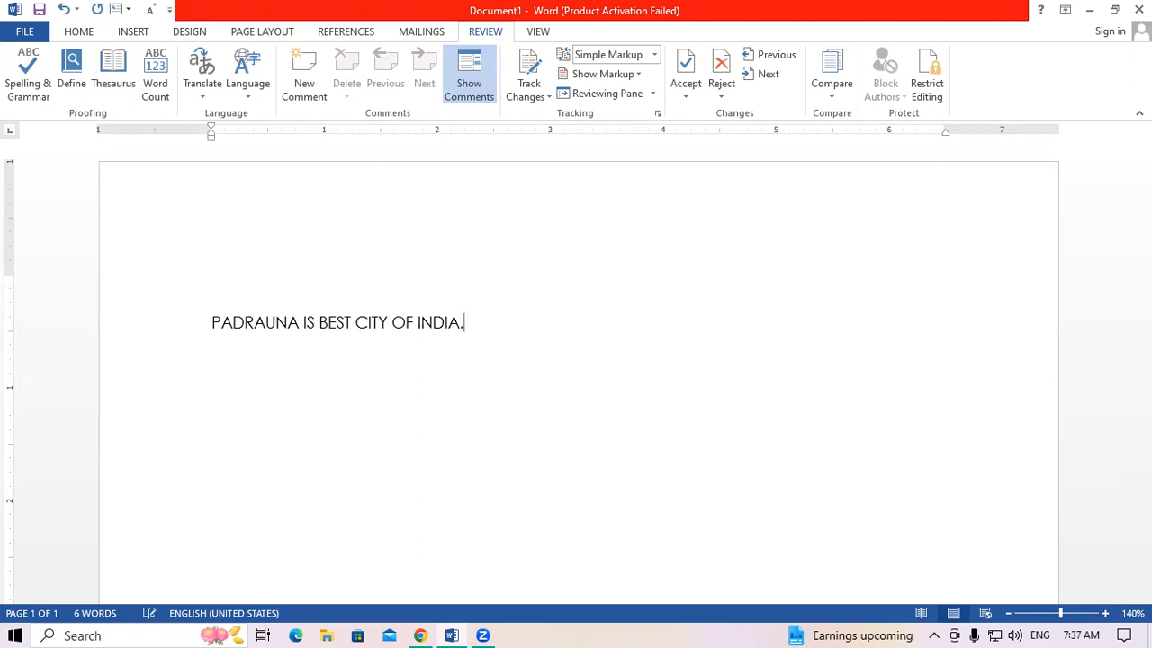
# Step: Select the "PADRAUNA IS BEST CITY OF INDIA." sentence with the blank lines above it and enlarge its font by several increments
pyautogui.hotkey('shift', 'Left')
pyautogui.hotkey('shift', 'Left')
pyautogui.hotkey('shift', 'Left')
pyautogui.hotkey('shift', 'Left')
pyautogui.hotkey('shift', 'Left')
pyautogui.hotkey('shift', 'Left')
pyautogui.hotkey('shift', 'Left')
pyautogui.hotkey('shift', 'Left')
pyautogui.hotkey('shift', 'Left')
pyautogui.hotkey('shift', 'Left')
pyautogui.hotkey('shift', 'Left')
pyautogui.hotkey('shift', 'Left')
pyautogui.hotkey('shift', 'Left')
pyautogui.hotkey('shift', 'Left')
pyautogui.hotkey('shift', 'Left')
pyautogui.hotkey('shift', 'Left')
pyautogui.hotkey('shift', 'Left')
pyautogui.hotkey('shift', 'Left')
pyautogui.hotkey('shift', 'Left')
pyautogui.hotkey('shift', 'Left')
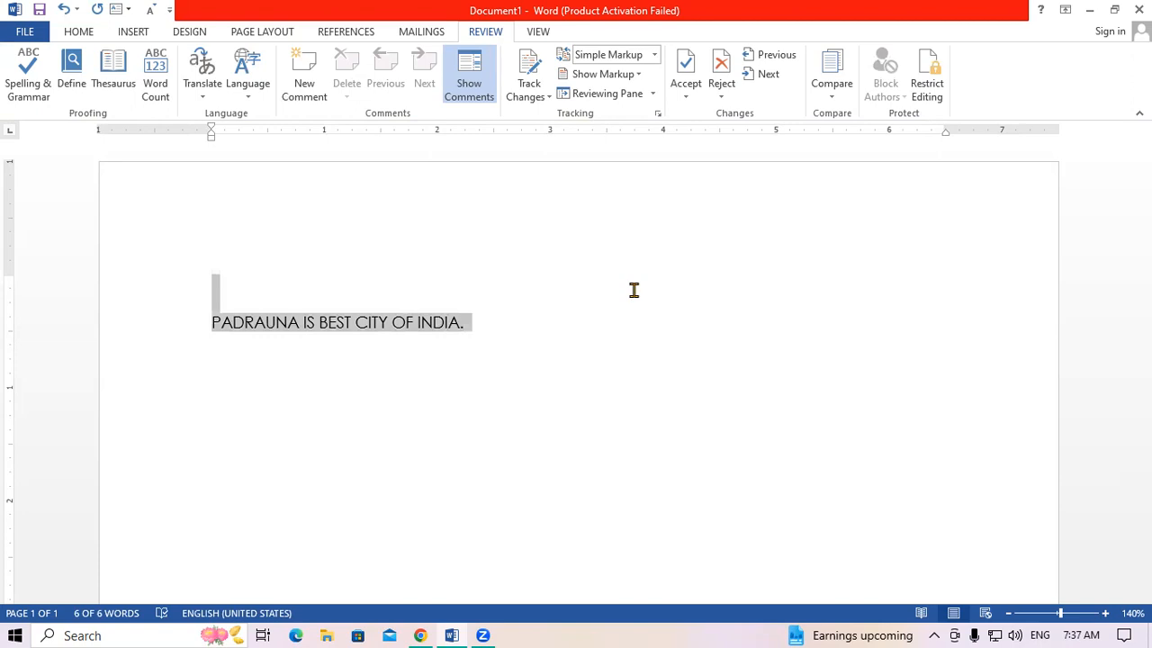
pyautogui.hotkey('ctrl', 'shift', '.')
pyautogui.hotkey('ctrl', 'shift', '.')
pyautogui.hotkey('ctrl', 'shift', '.')
pyautogui.hotkey('ctrl', 'shift', '.')
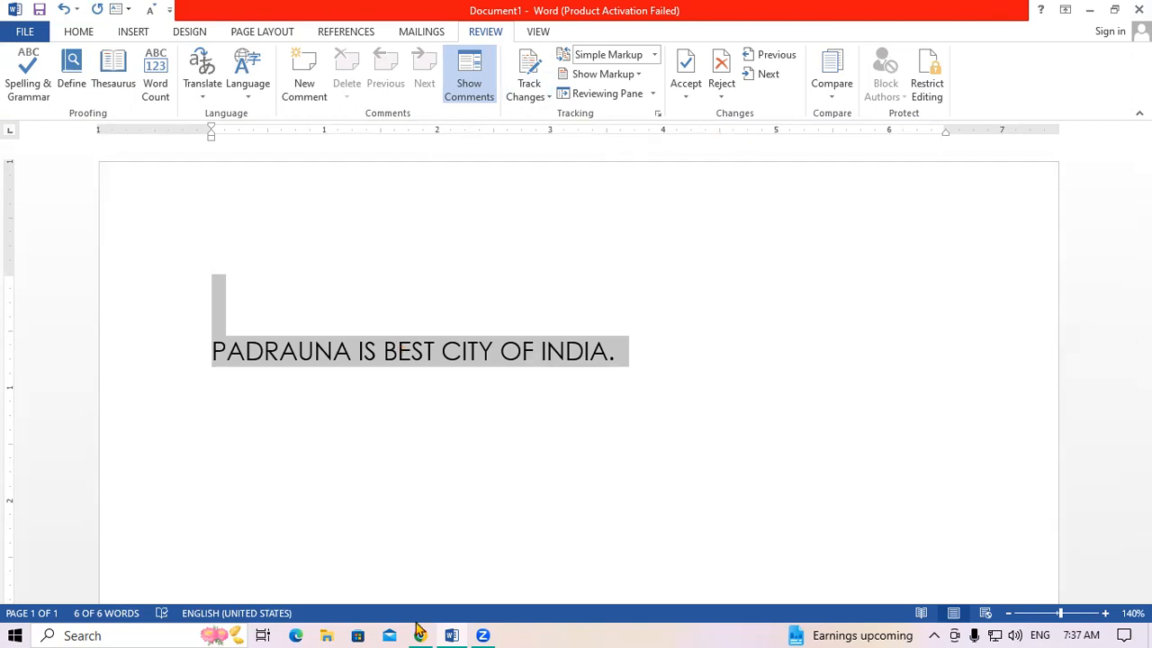
# Step: Translate the selected Padrauna sentence from English (United States) to Hindi and insert the translation in its place
pyautogui.click(213, 81)
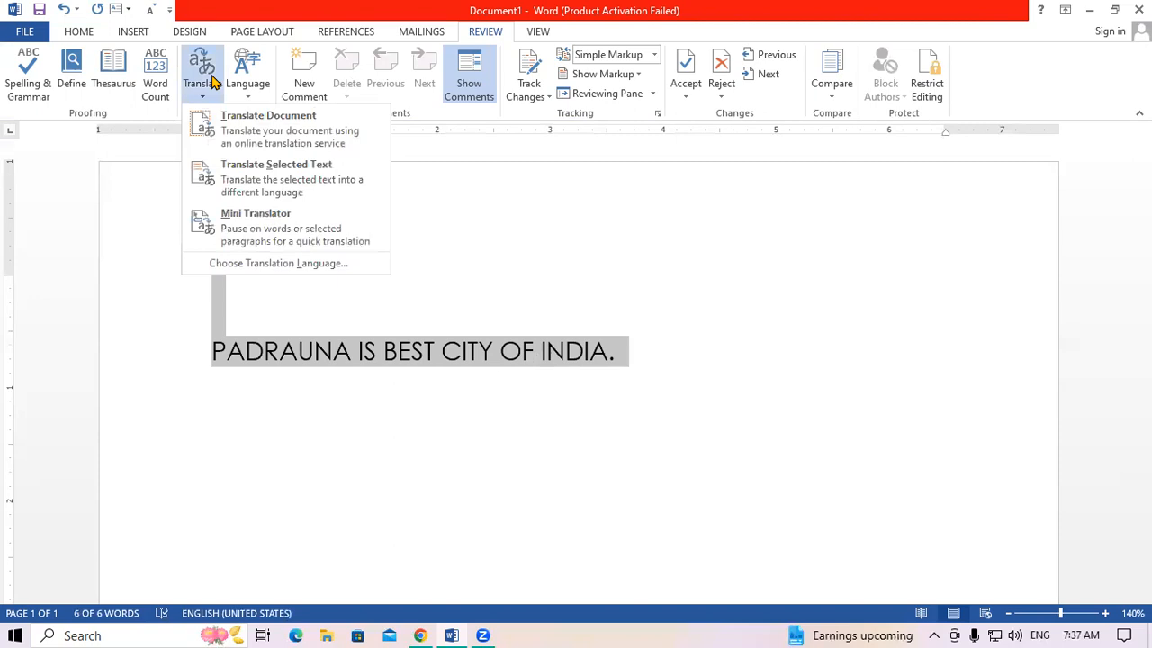
pyautogui.click(309, 185)
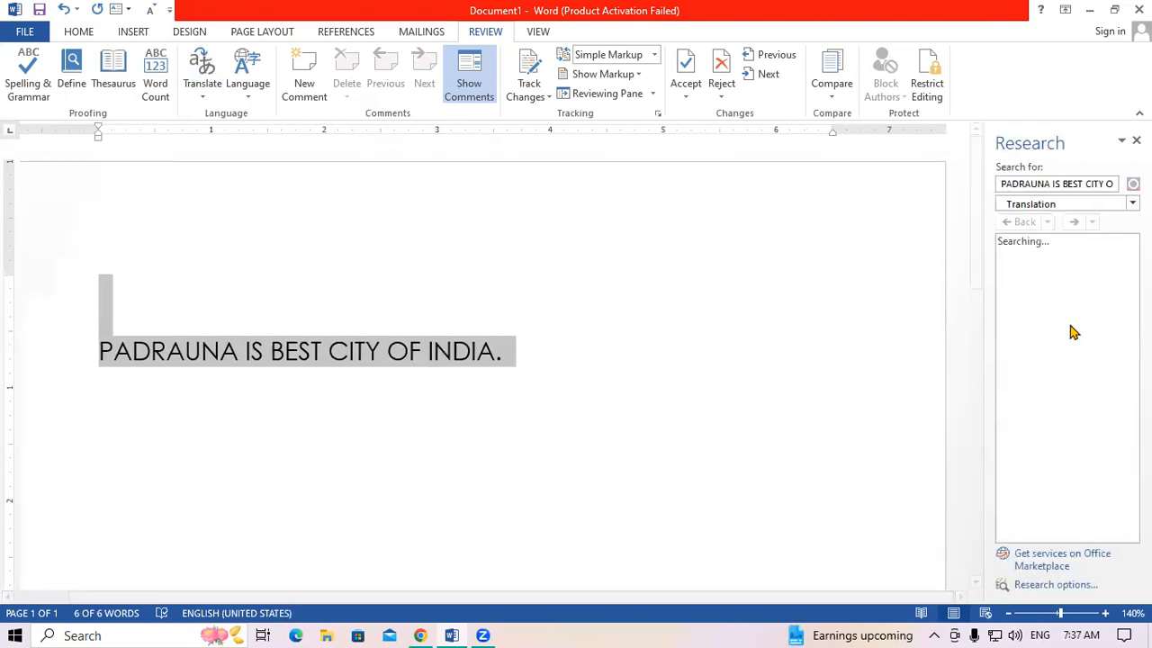
pyautogui.click(1036, 478)
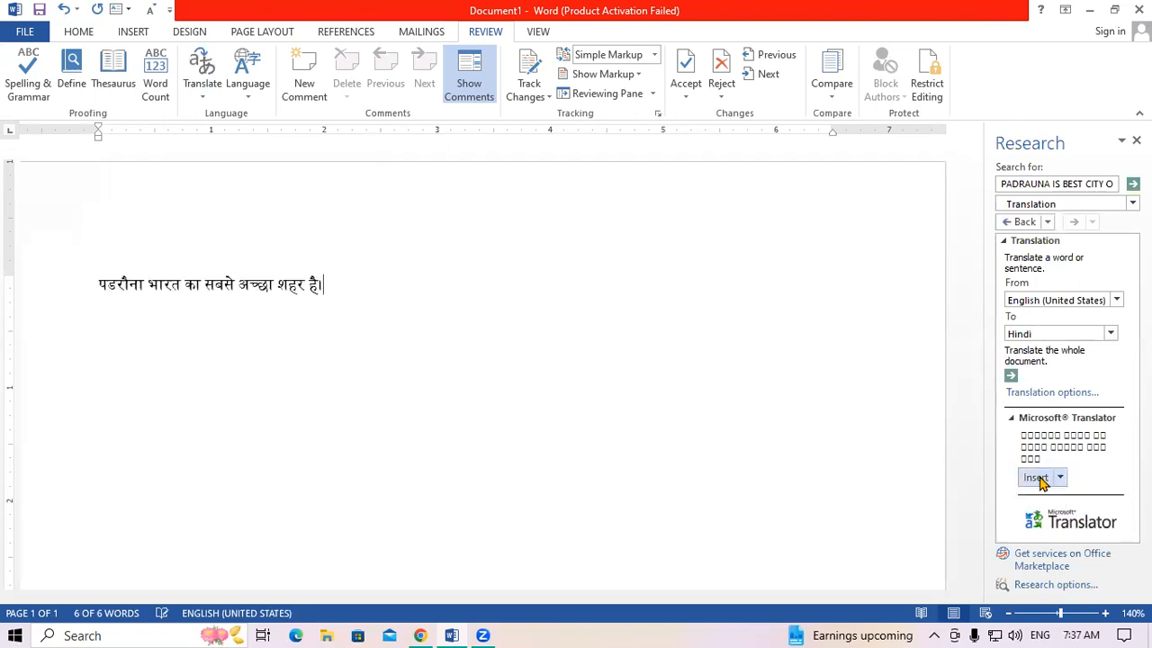
# Step: Enlarge the font of the inserted Hindi sentence by several increments and deselect it
pyautogui.moveTo(326, 285); pyautogui.dragTo(22, 290)
pyautogui.hotkey('ctrl', 'shift', '.')
pyautogui.hotkey('ctrl', 'shift', '.')
pyautogui.hotkey('ctrl', 'shift', '.')
pyautogui.hotkey('ctrl', 'shift', '.')
pyautogui.hotkey('ctrl', 'shift', '.')
pyautogui.hotkey('ctrl', 'shift', '.')
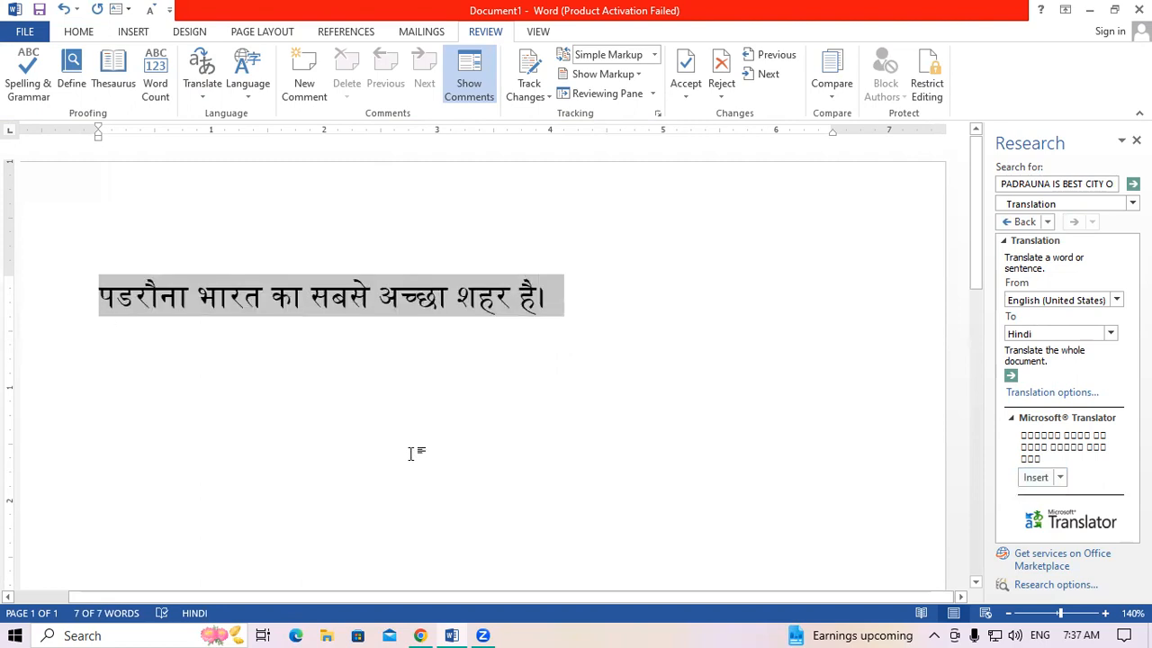
pyautogui.click(469, 436)
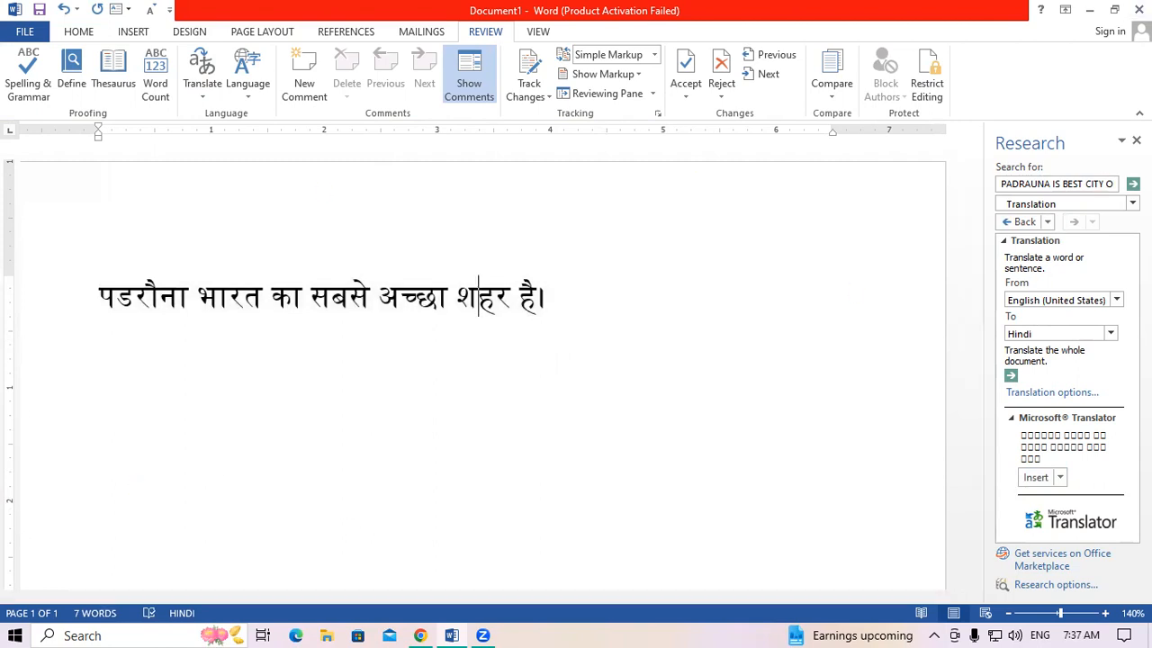
# Step: Close the Research pane and delete the Hindi sentence from the document
pyautogui.click(1137, 140)
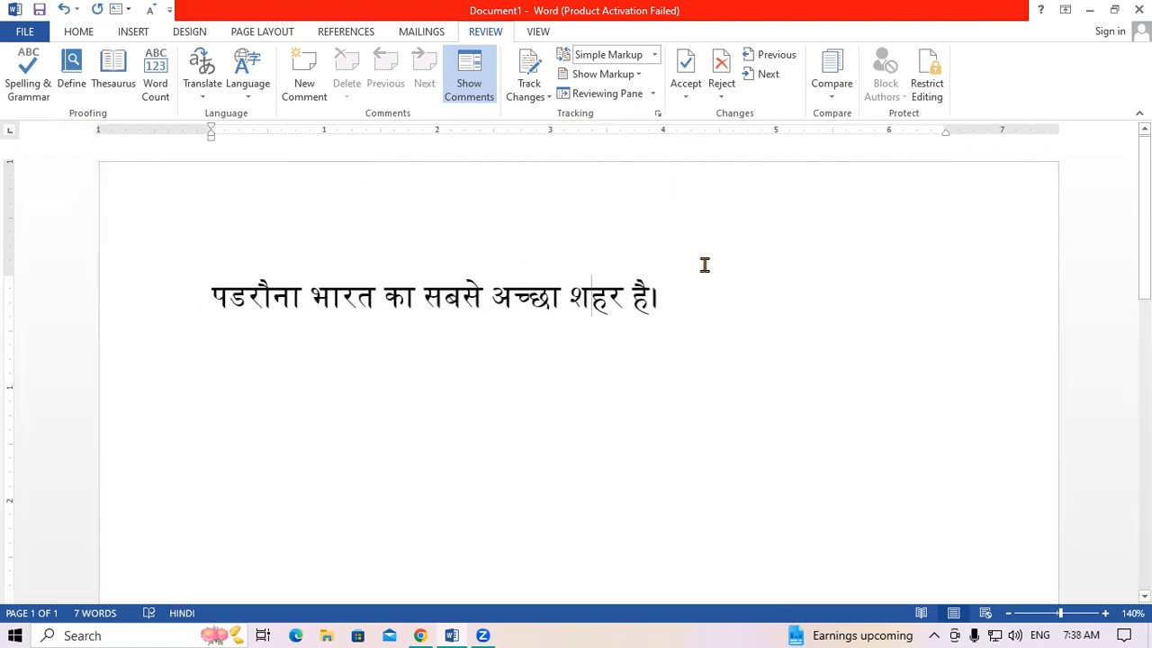
pyautogui.hotkey('ctrl', 'a')
pyautogui.press('BackSpace')
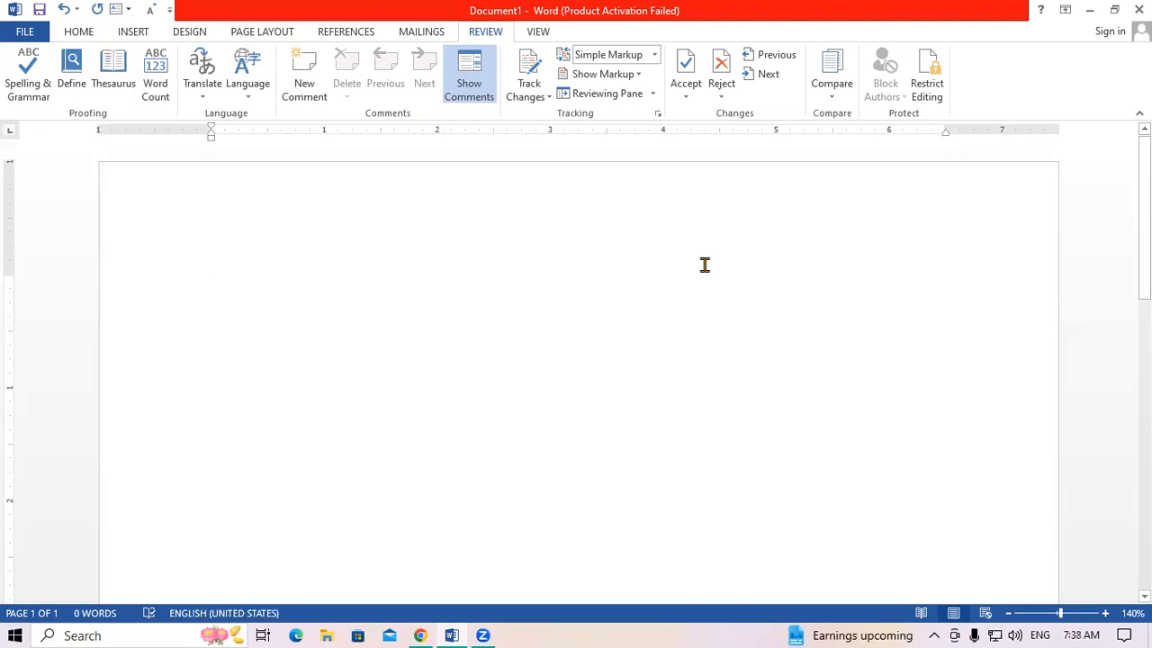
# Step: Undo the recent deletions, sample sentence, font enlargements and Hindi translations back to the original English paragraphs
pyautogui.hotkey('ctrl', 'z')
pyautogui.hotkey('ctrl', 'z')
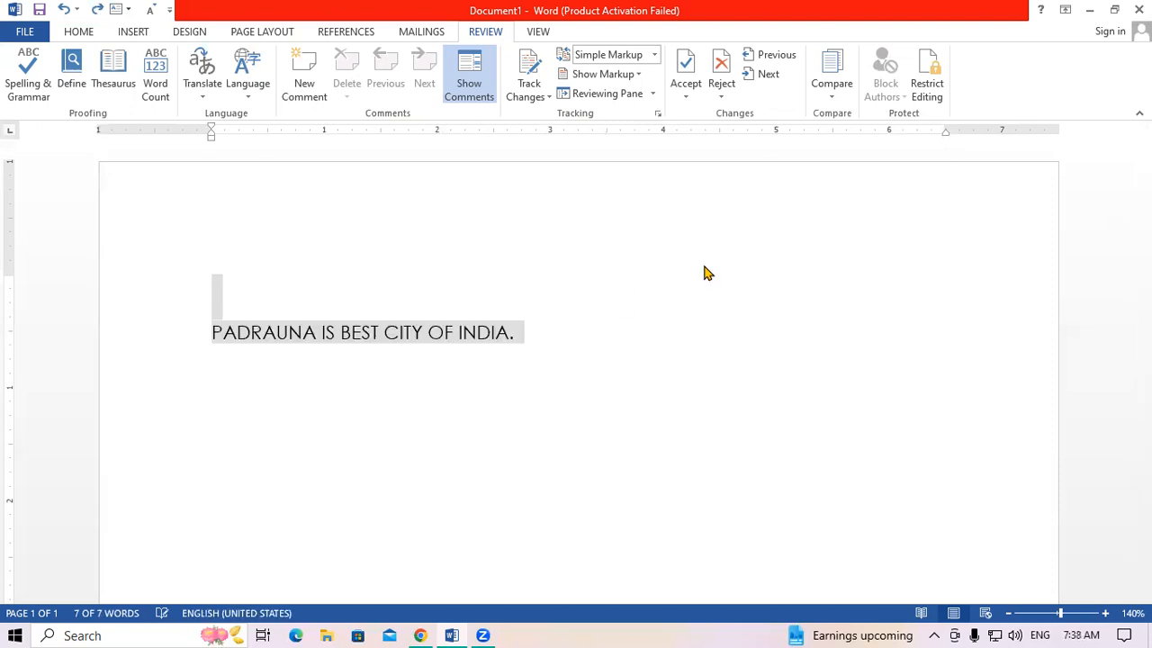
pyautogui.hotkey('ctrl', 'z')
pyautogui.hotkey('ctrl', 'z')
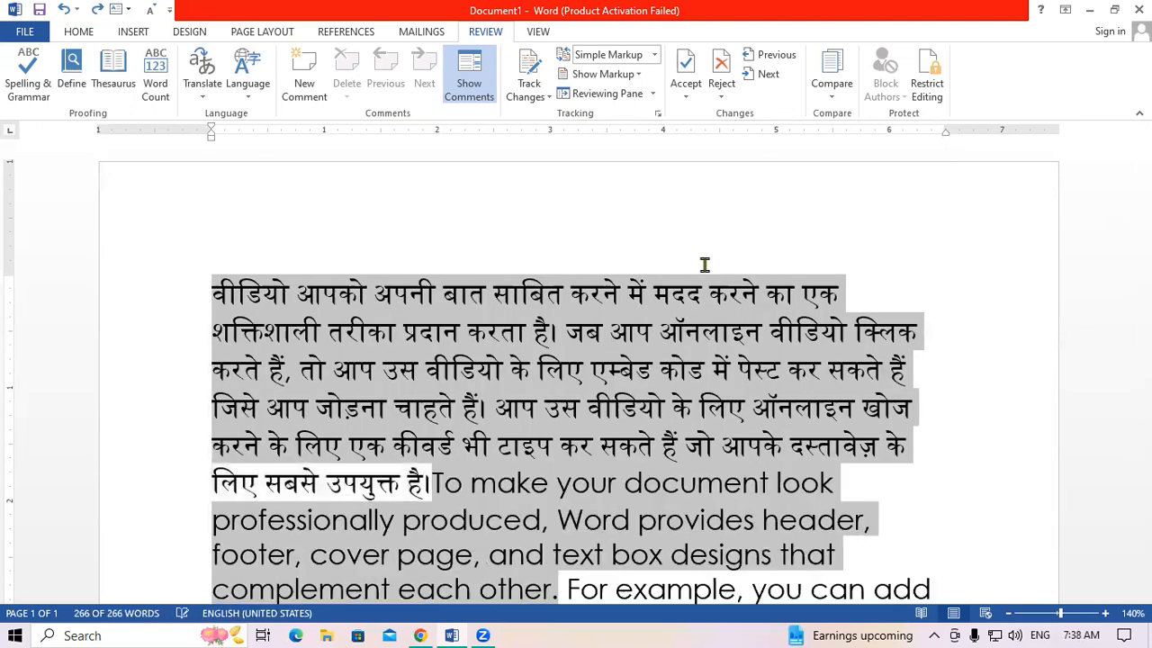
pyautogui.hotkey('ctrl', 'z')
pyautogui.hotkey('ctrl', 'z')
pyautogui.hotkey('ctrl', 'z')
pyautogui.hotkey('ctrl', 'z')
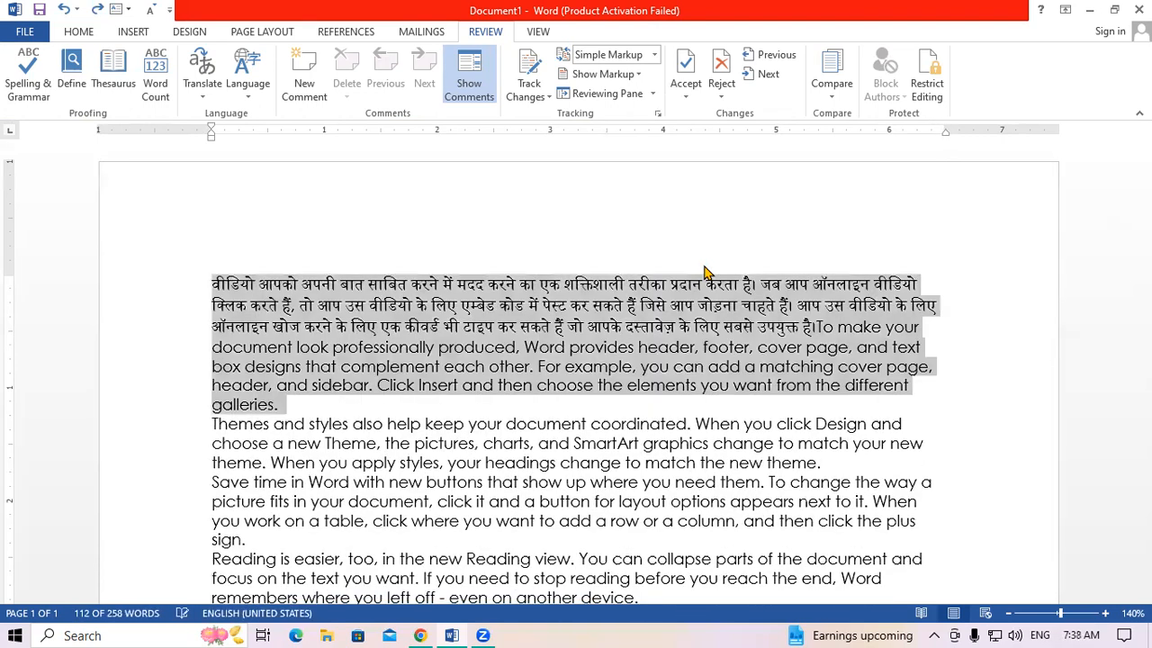
pyautogui.hotkey('ctrl', 'z')
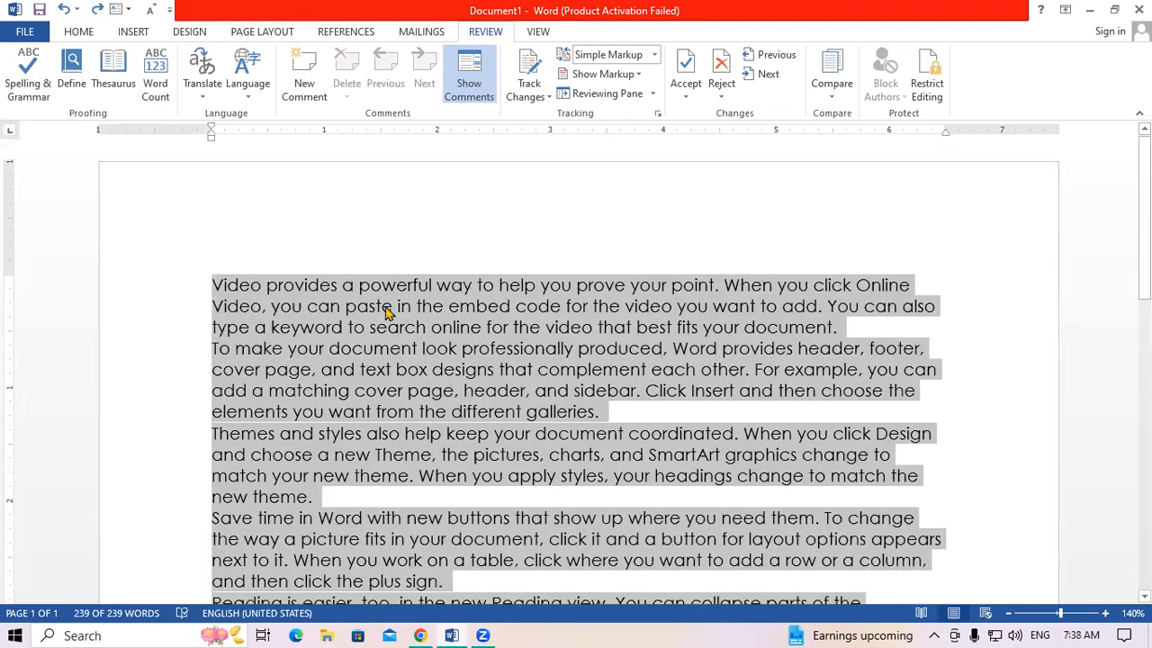
# Step: Select the first paragraph's text from "Video provides" to "online for the video" and view the translation language options
pyautogui.click(381, 306)
pyautogui.moveTo(212, 284); pyautogui.dragTo(599, 334)
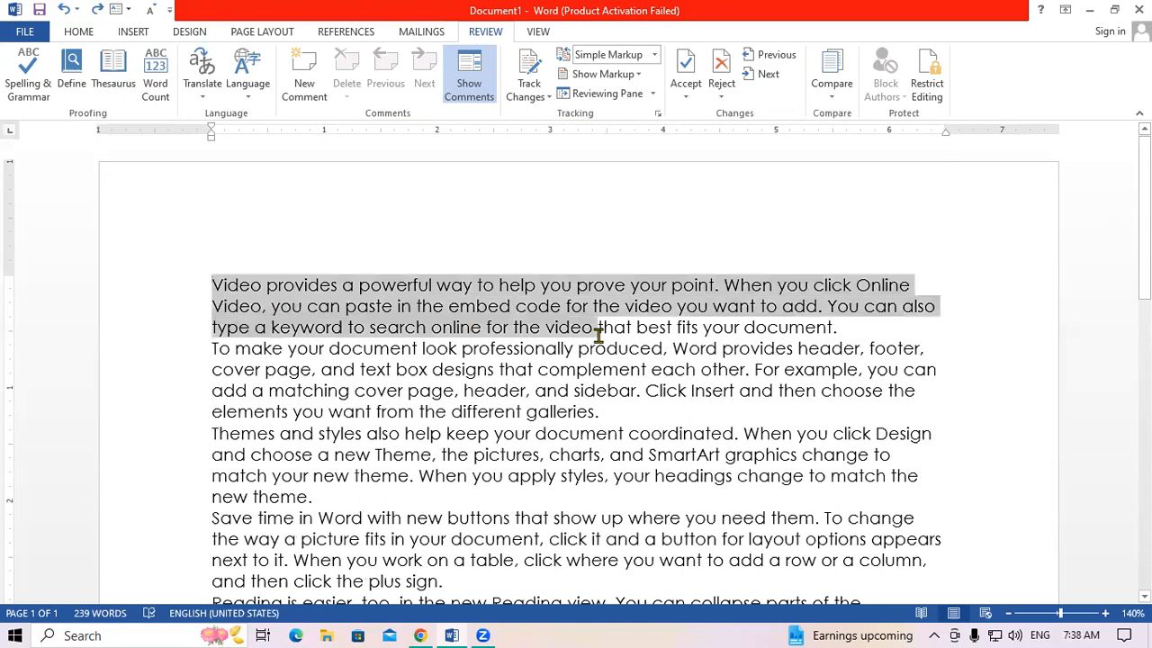
pyautogui.click(199, 86)
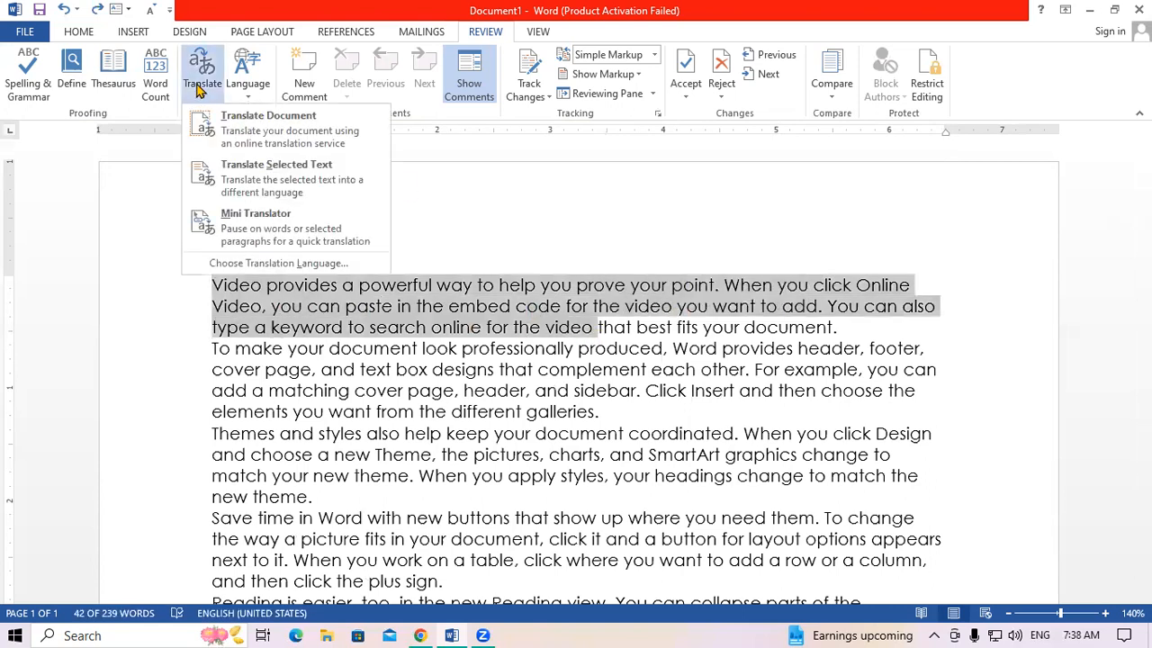
pyautogui.click(247, 135)
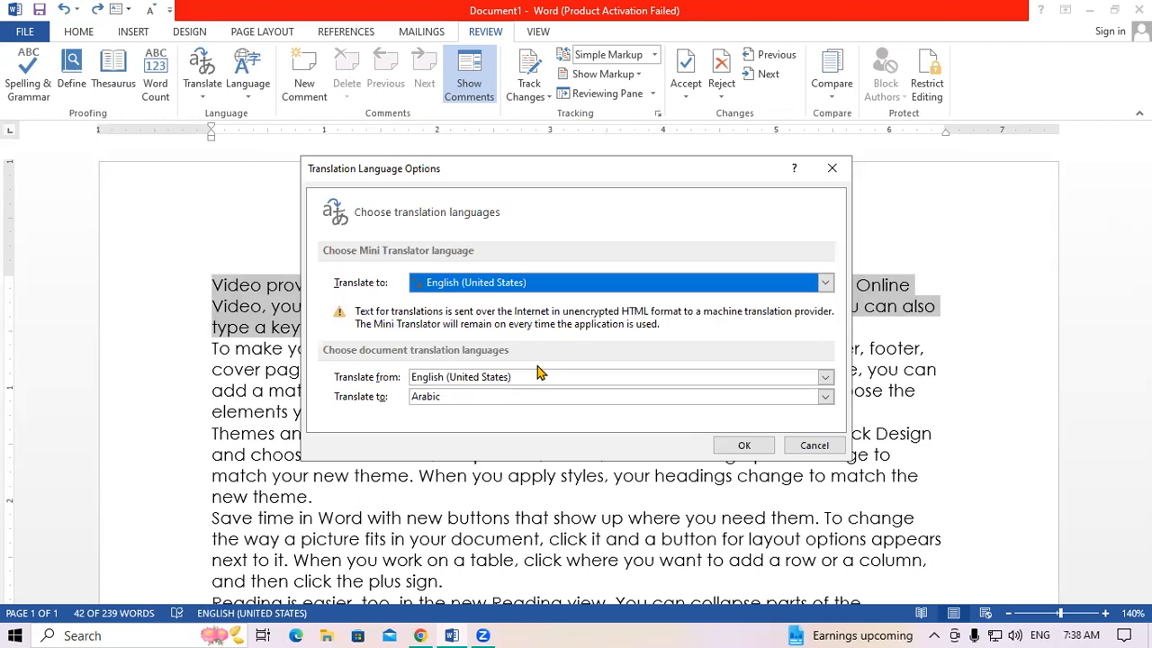
pyautogui.click(832, 168)
# Step: Set the whole-document translation from English (United States) to Hindi, and dismiss the request to send the document online
pyautogui.click(196, 88)
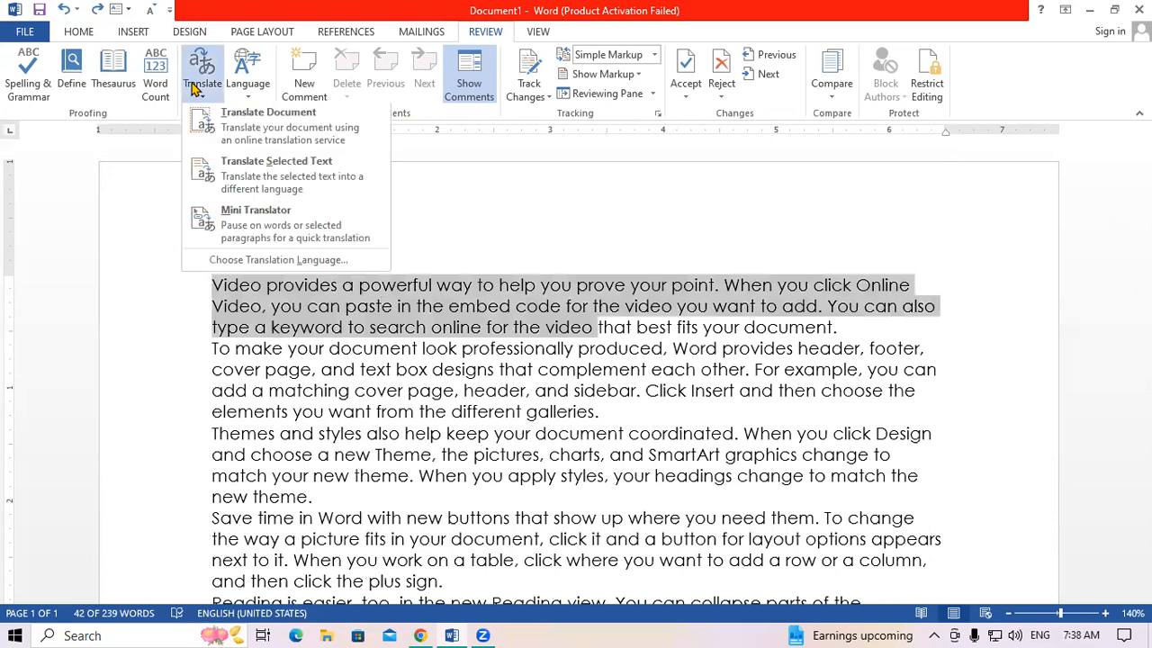
pyautogui.click(230, 118)
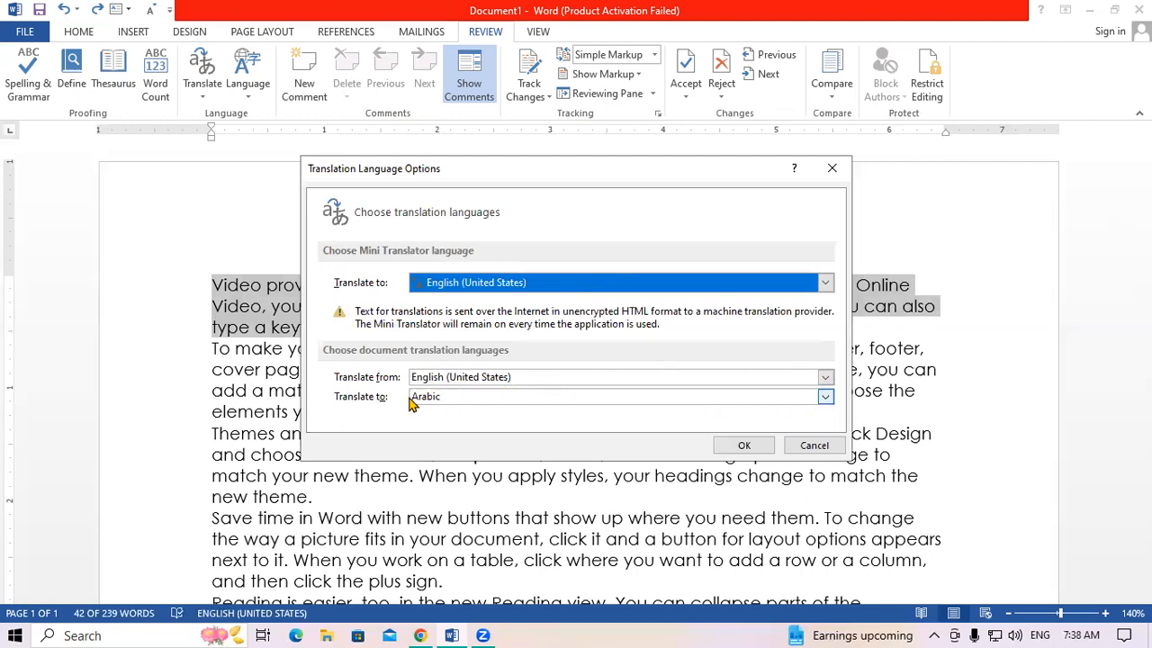
pyautogui.click(824, 397)
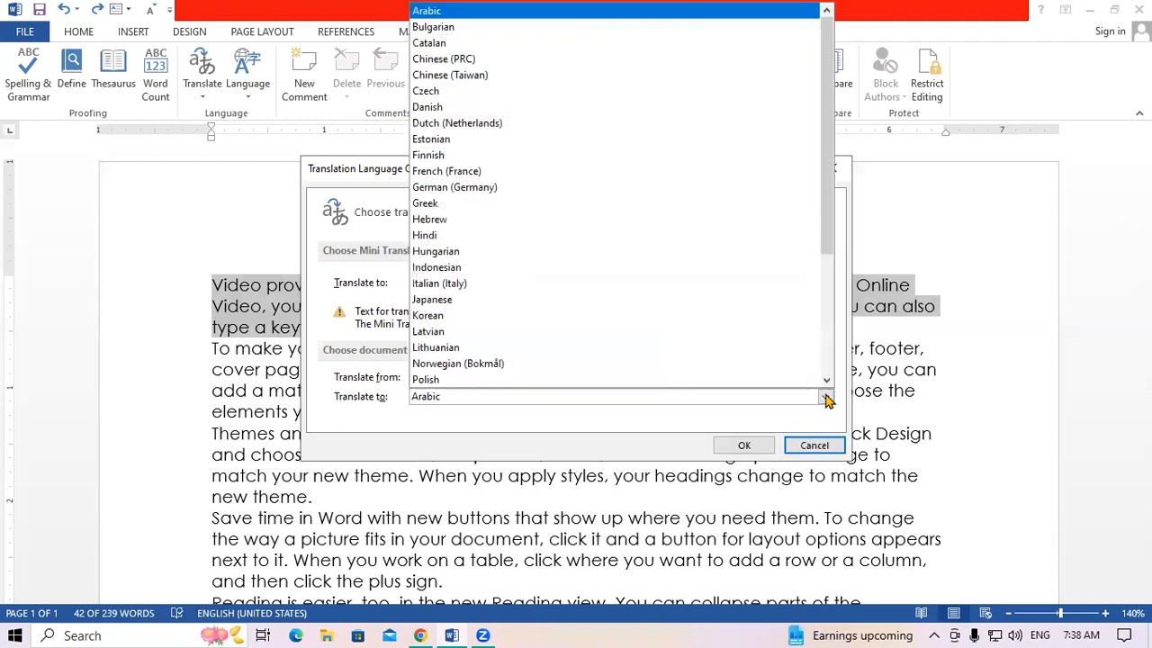
pyautogui.click(437, 235)
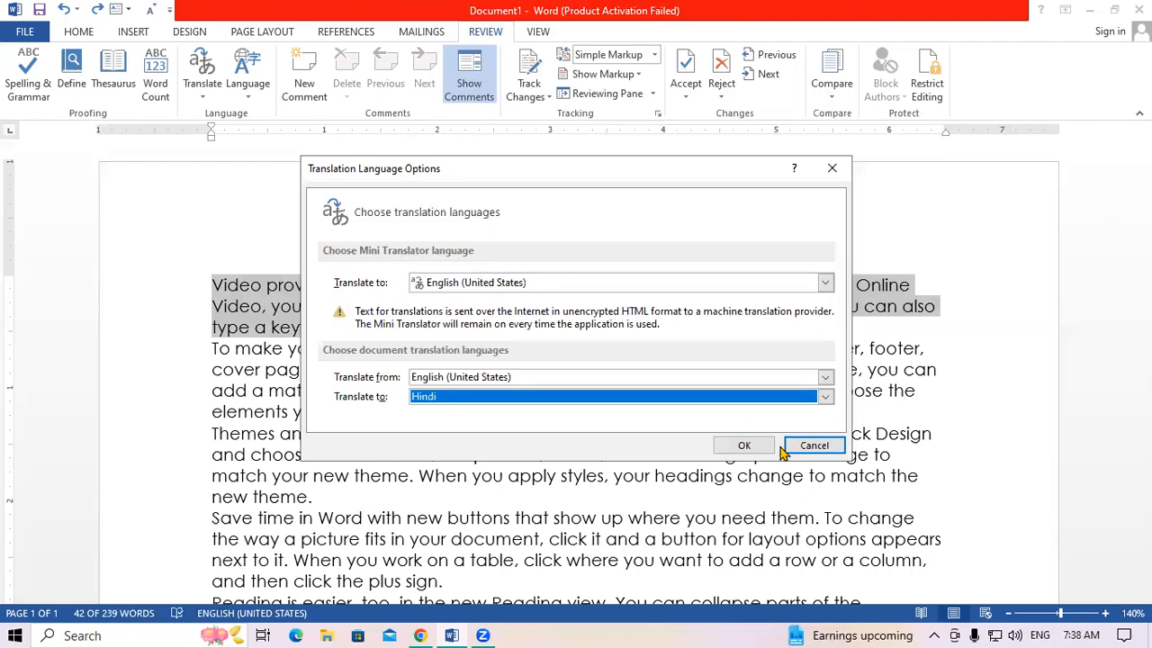
pyautogui.click(731, 446)
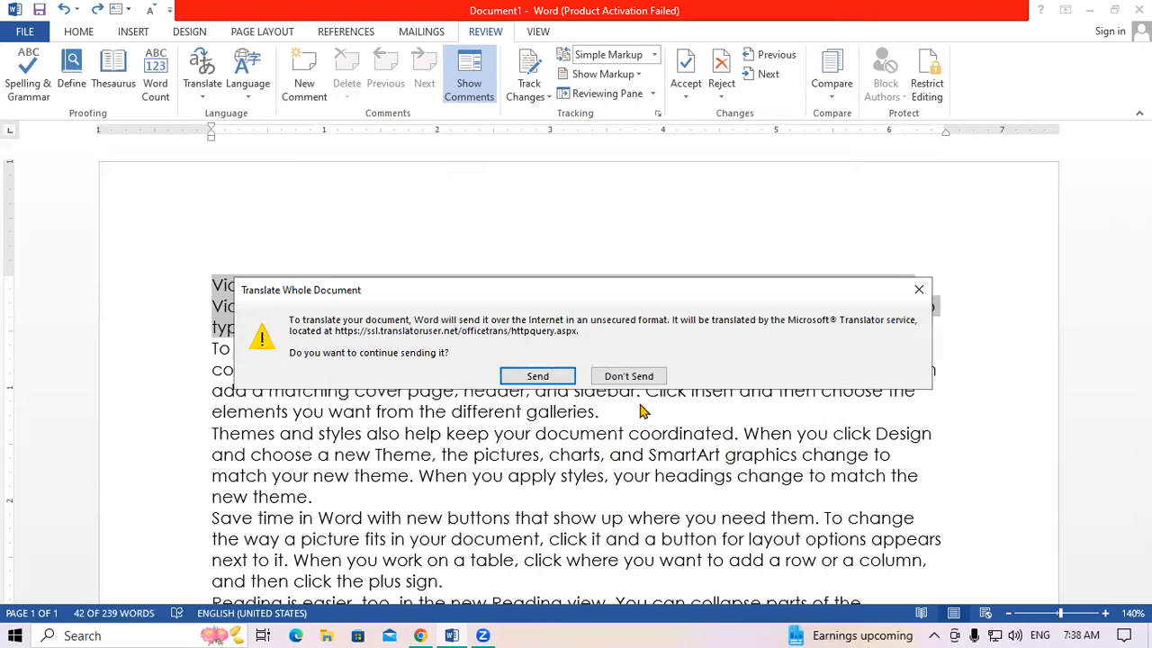
pyautogui.click(919, 289)
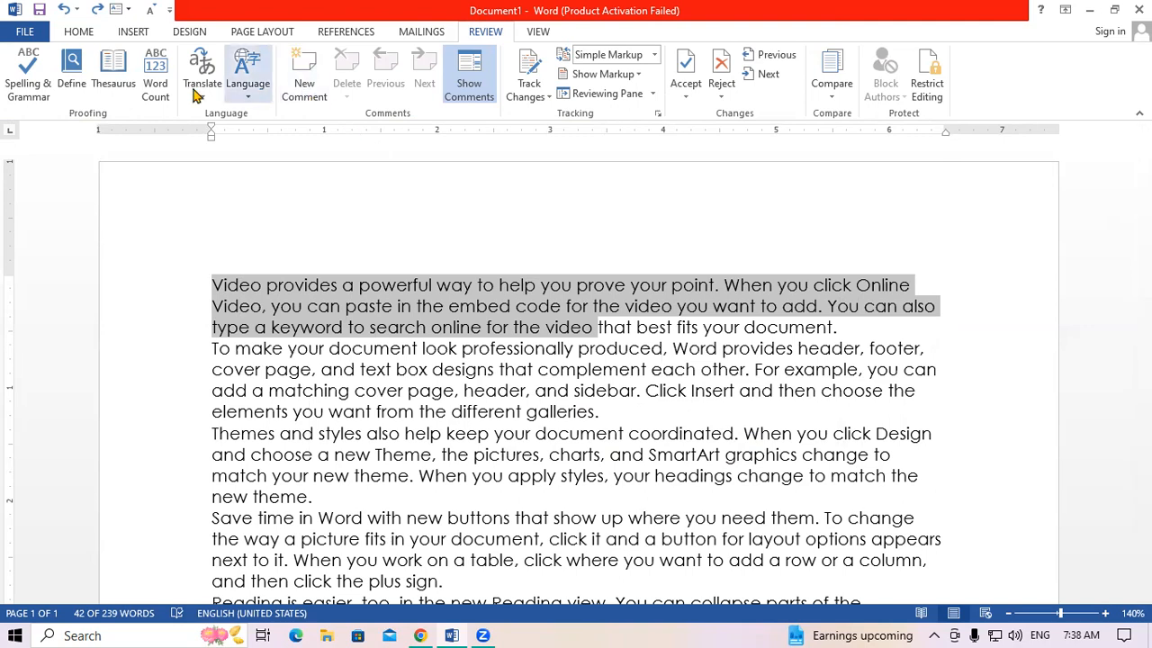
# Step: Try the Mini Translator and the selected-text translation on the highlighted part of the first paragraph
pyautogui.click(202, 83)
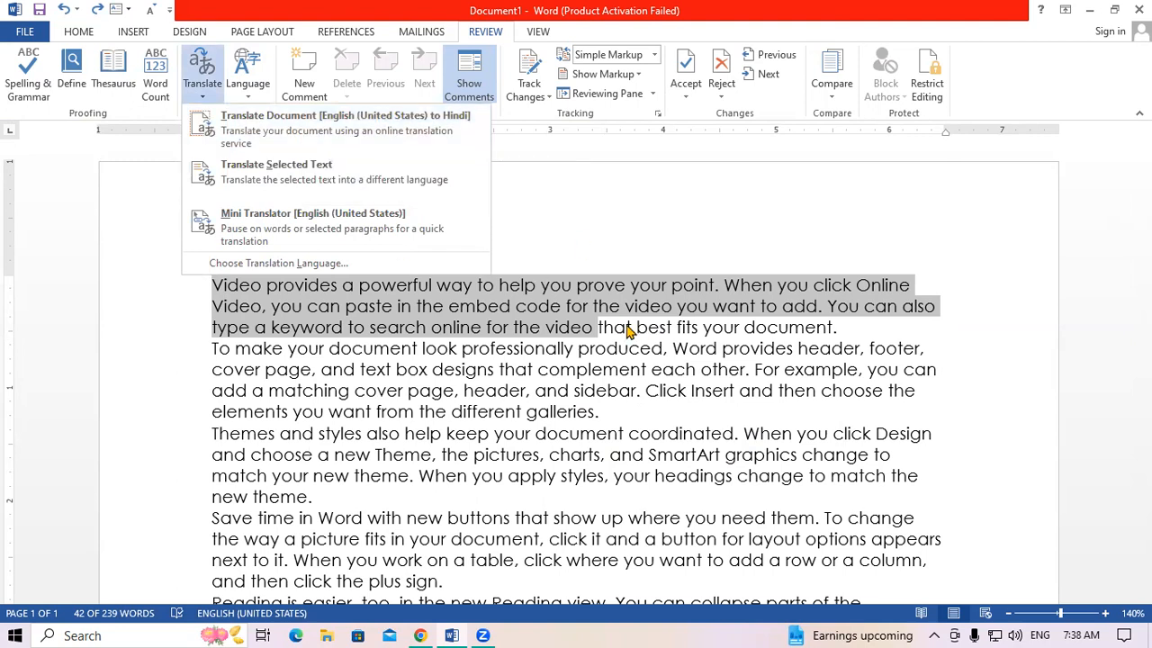
pyautogui.click(342, 231)
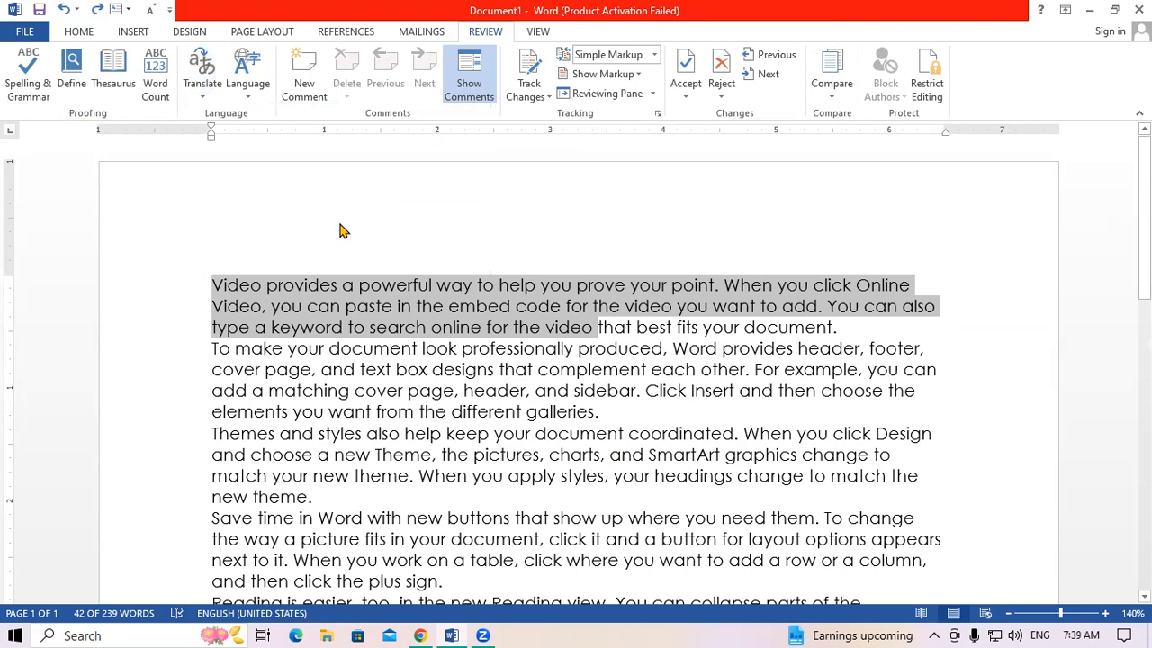
pyautogui.click(203, 76)
pyautogui.click(230, 219)
pyautogui.click(201, 72)
pyautogui.click(257, 196)
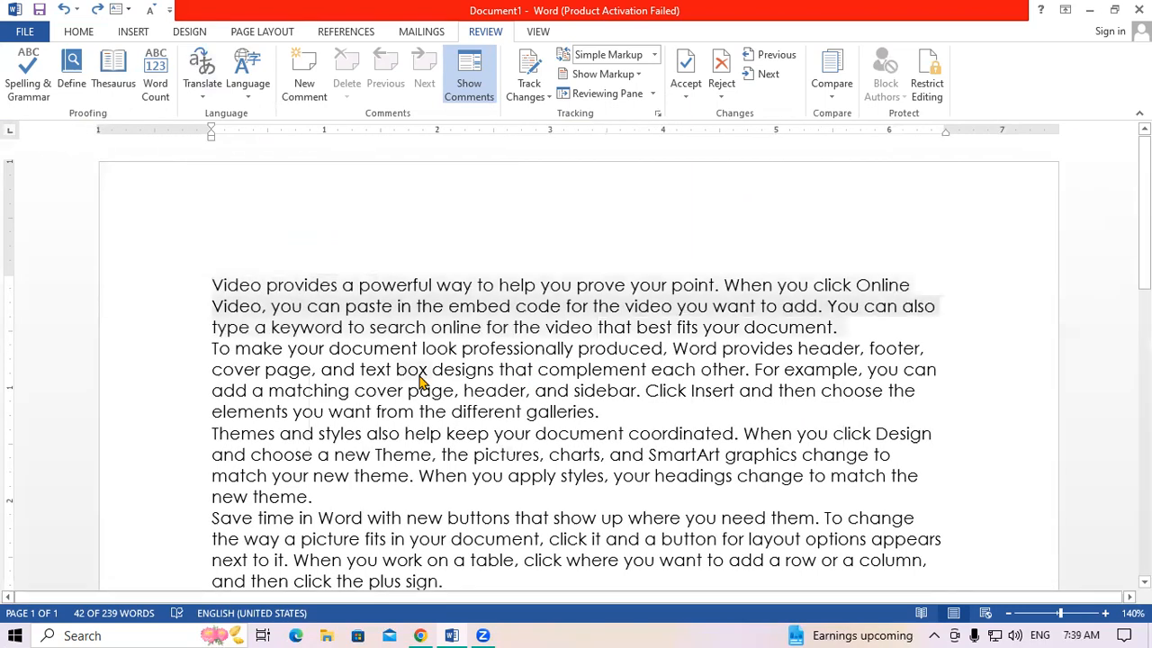
# Step: Select the whole "To make your document look professionally produced" paragraph and toggle the Mini Translator repeatedly for it
pyautogui.tripleClick(419, 376)
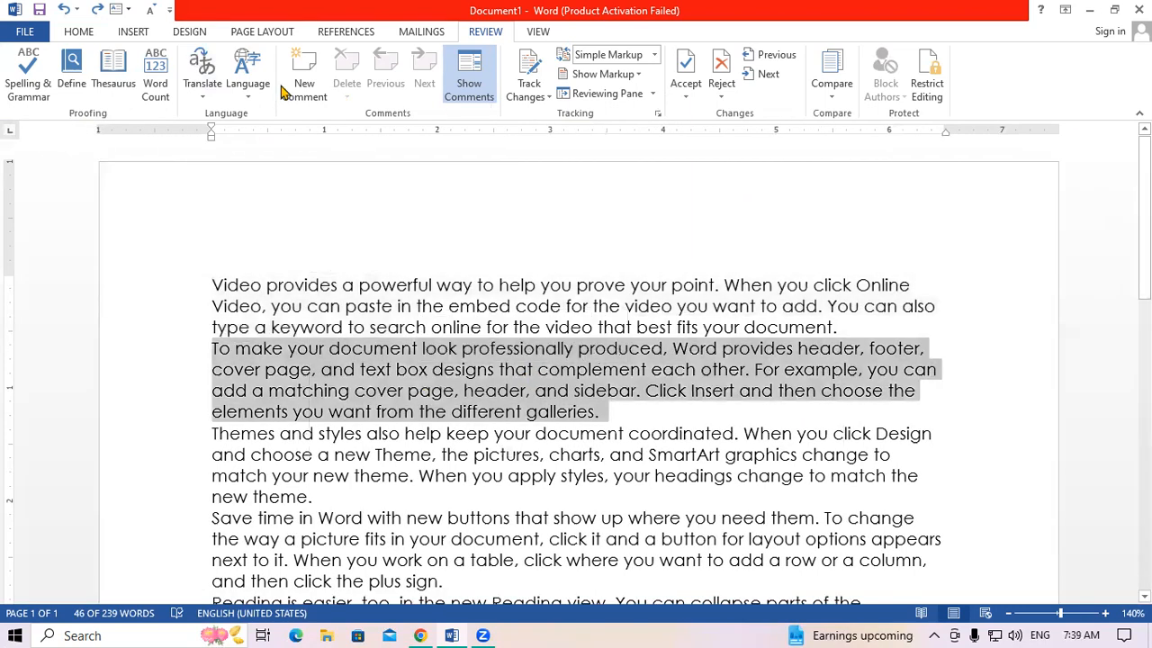
pyautogui.click(209, 81)
pyautogui.click(267, 217)
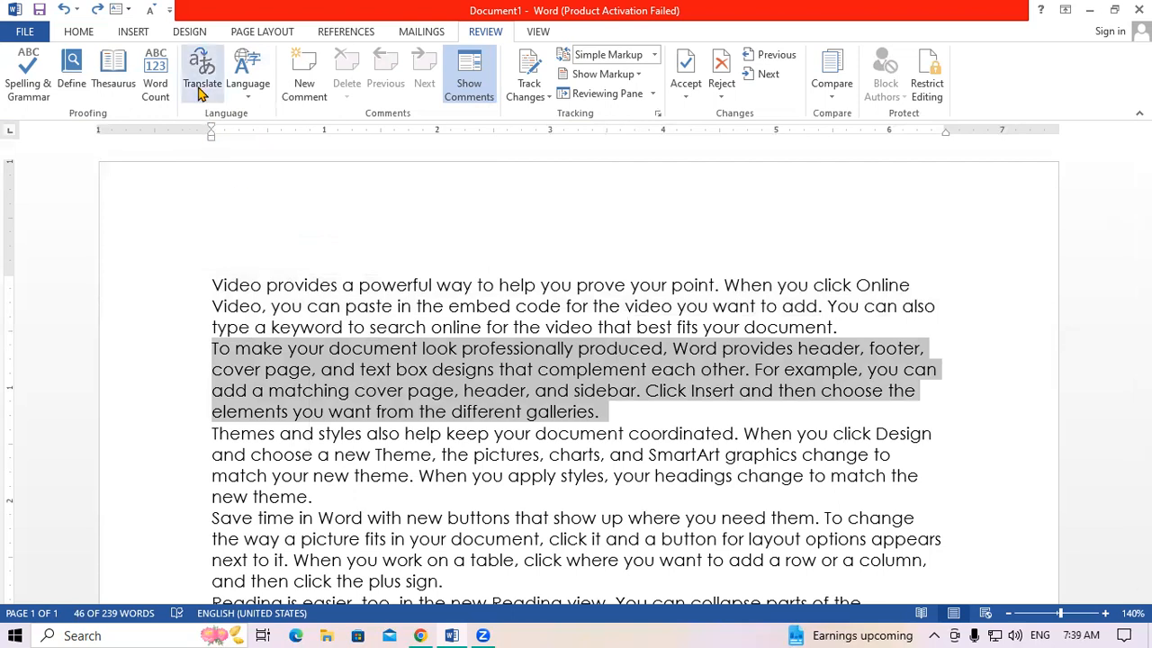
pyautogui.click(203, 88)
pyautogui.click(286, 235)
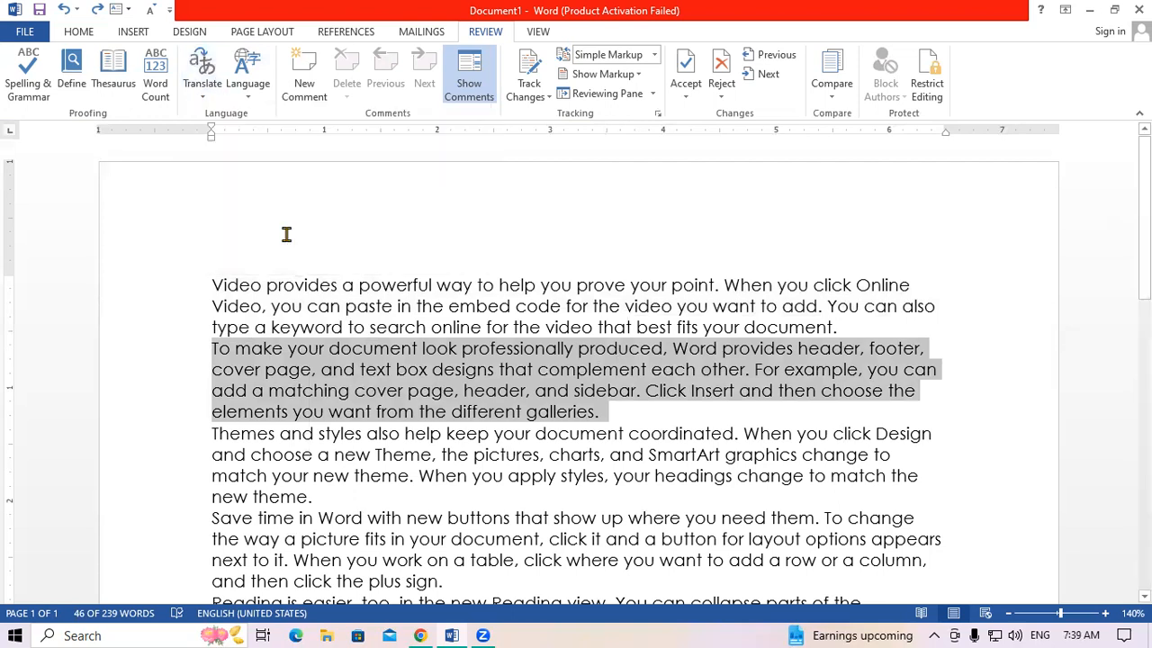
pyautogui.click(196, 101)
pyautogui.click(233, 205)
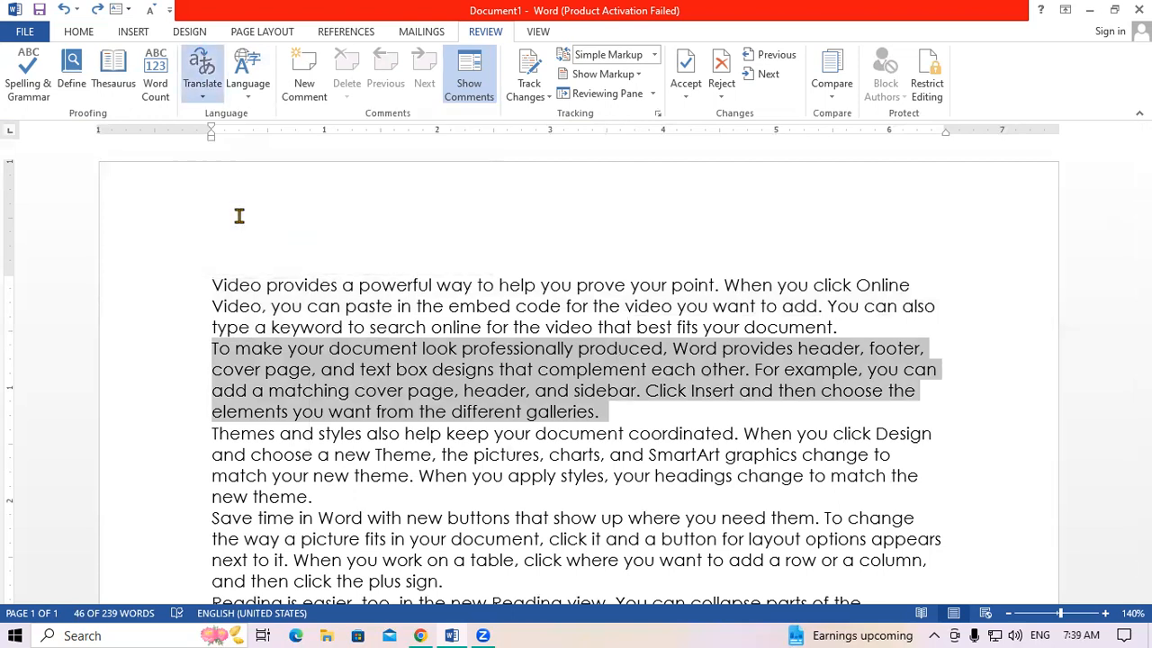
# Step: Replace the selected "To make your document look professionally produced" paragraph with its Hindi translation, close the research results, and undo the replacement
pyautogui.click(199, 67)
pyautogui.click(244, 180)
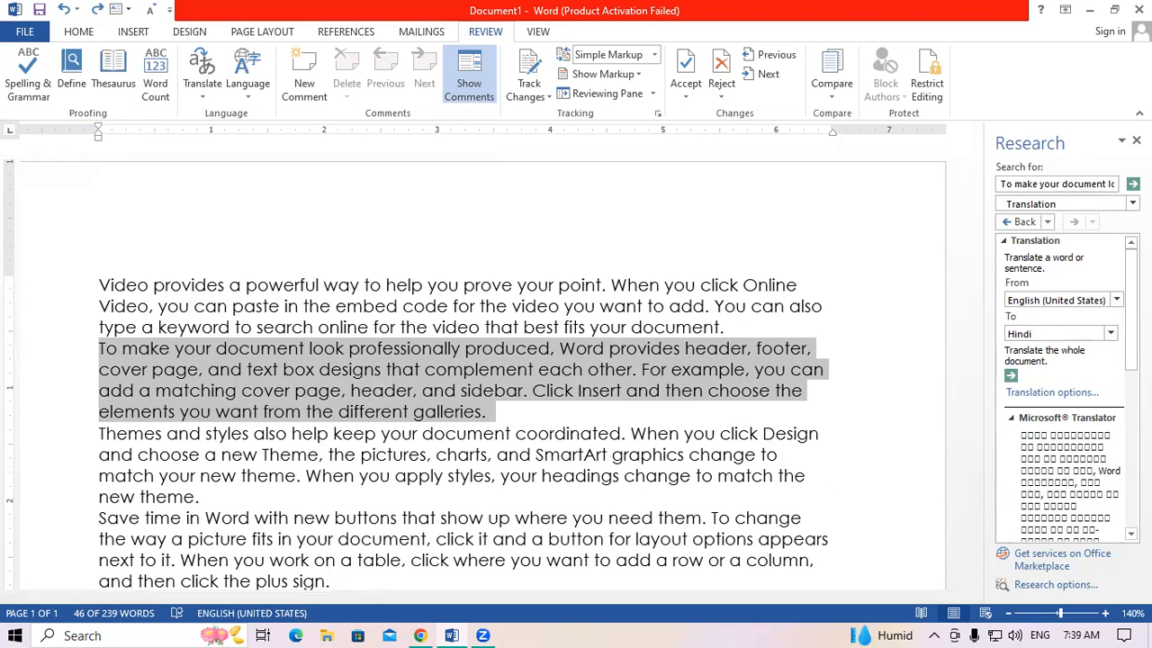
pyautogui.scroll(-5, 1062, 378)
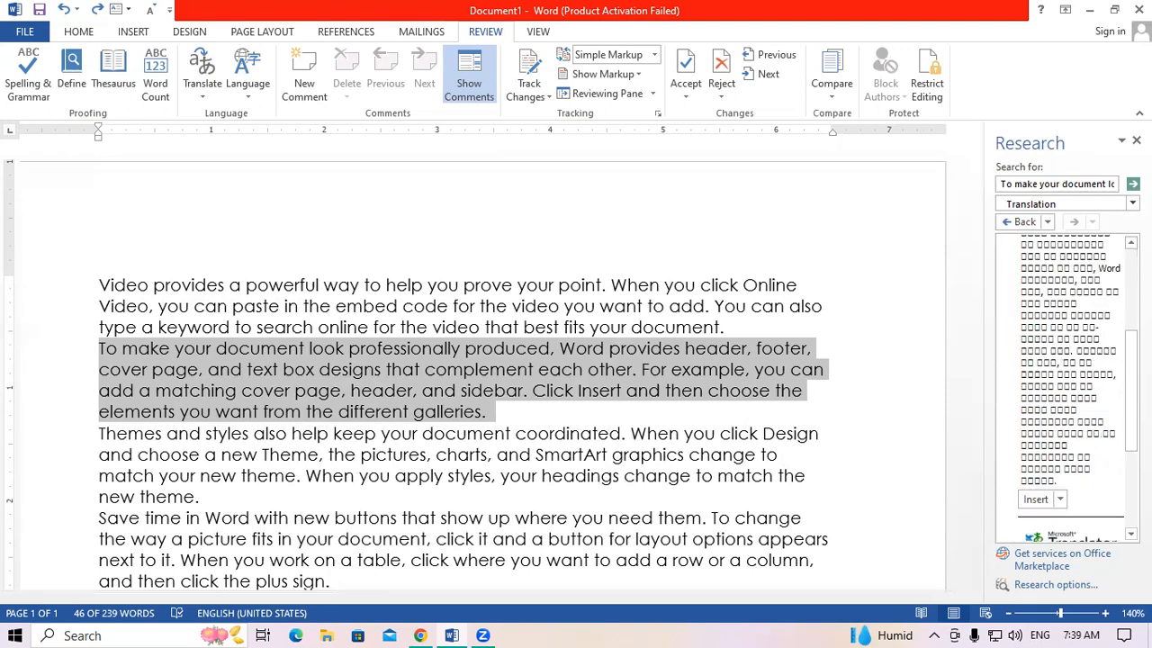
pyautogui.click(1035, 500)
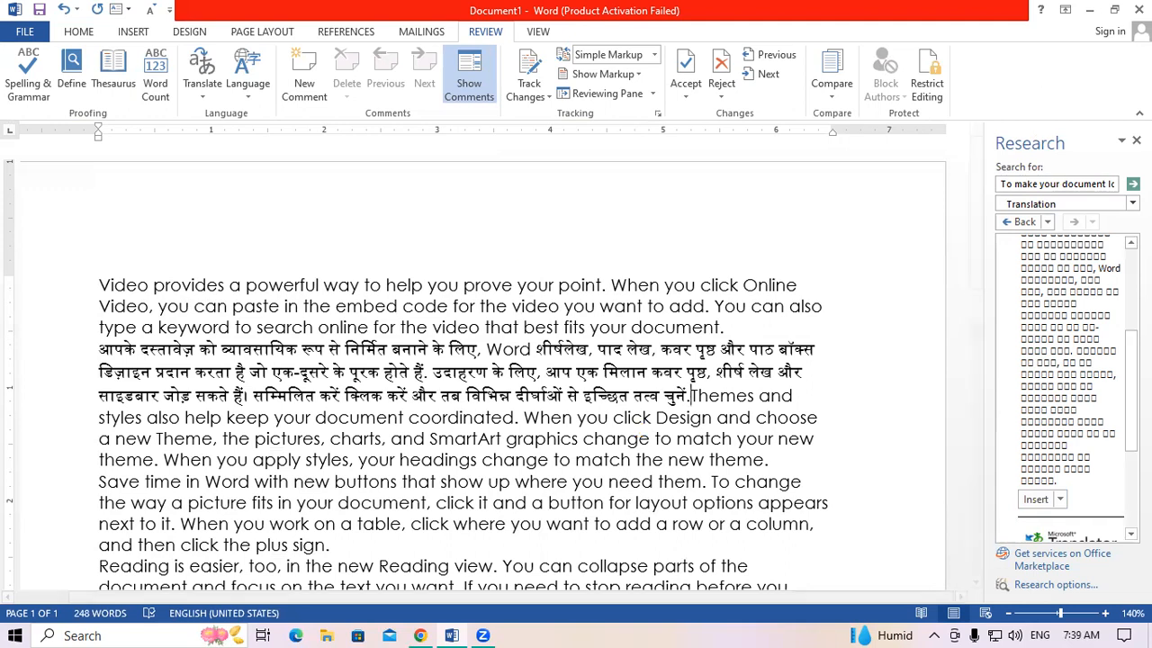
pyautogui.click(1135, 141)
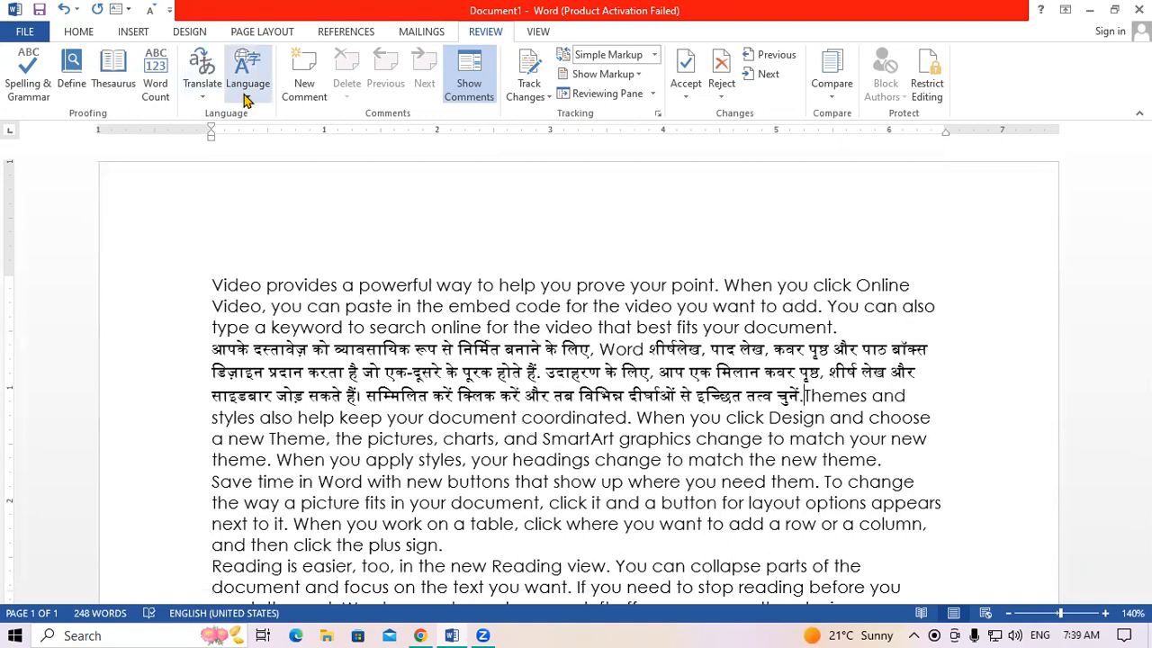
pyautogui.hotkey('ctrl', 'z')
pyautogui.click(360, 372)
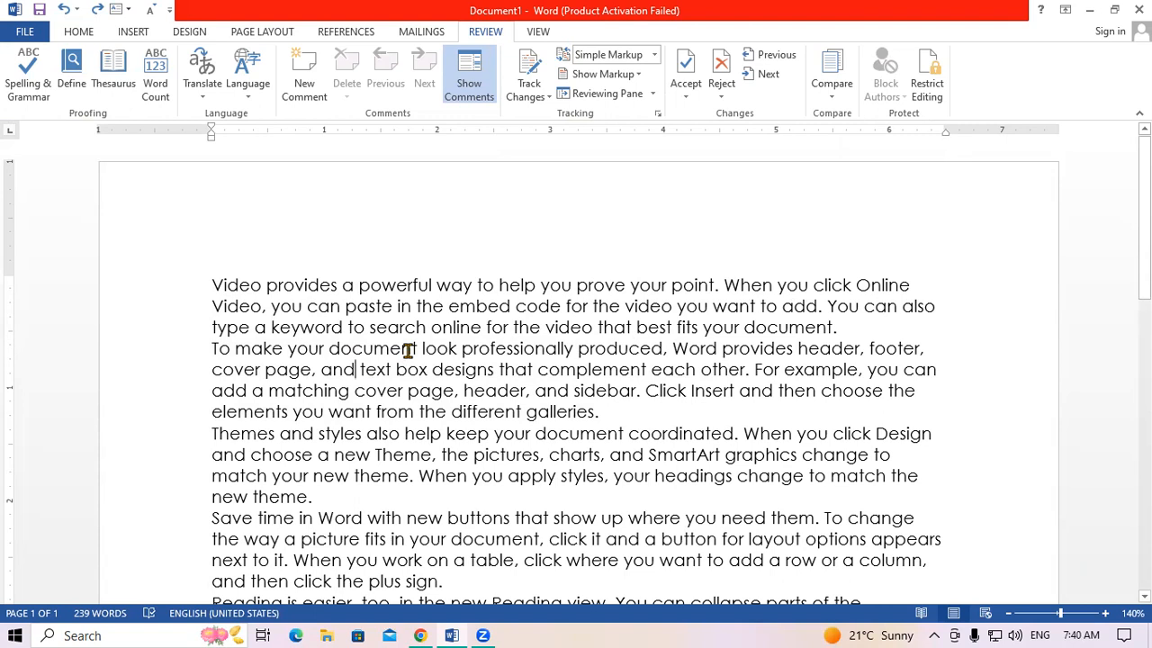
# Step: Select the whole document and view its proofing language settings and the Office language preferences, closing both without changes
pyautogui.hotkey('ctrl', 'a')
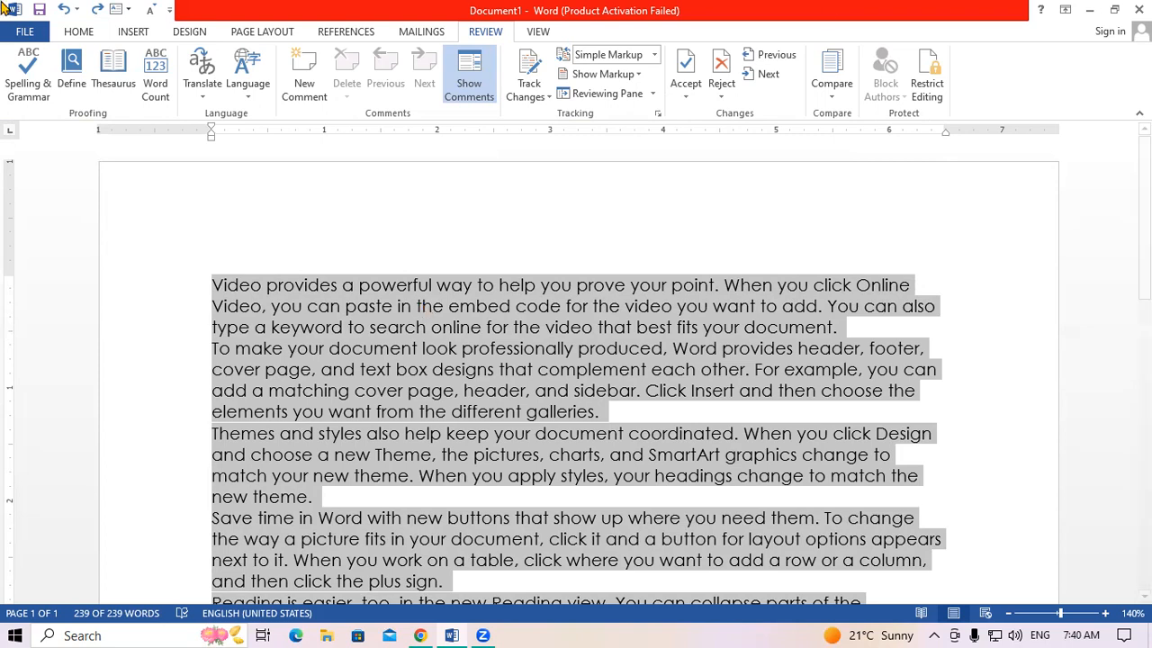
pyautogui.click(250, 101)
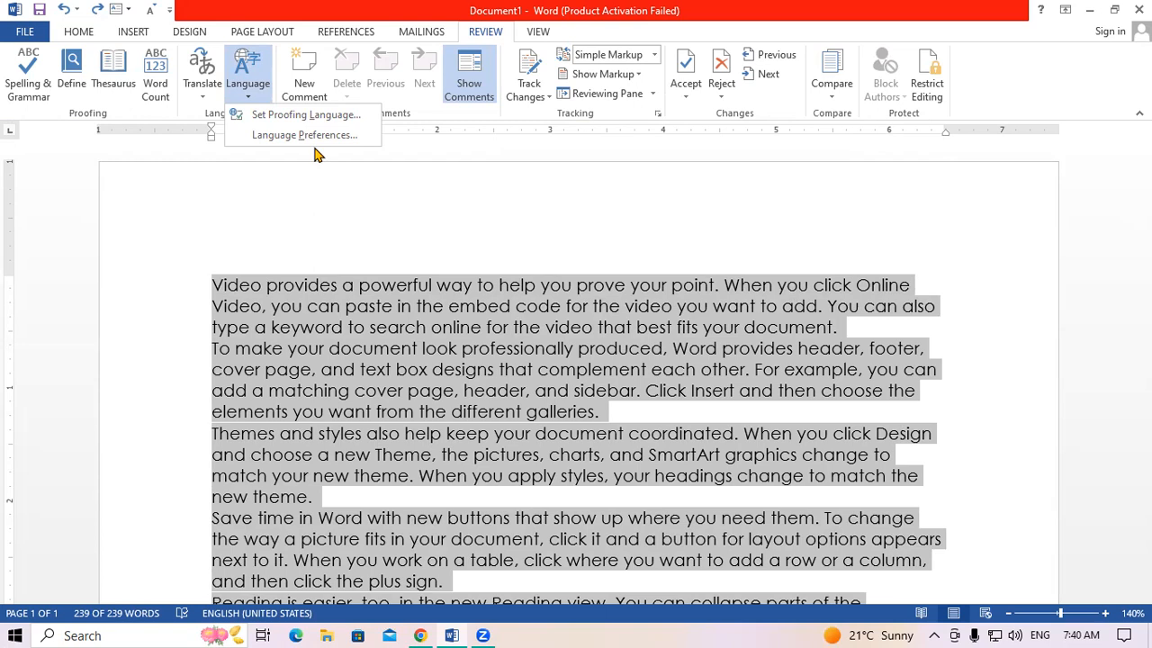
pyautogui.click(310, 117)
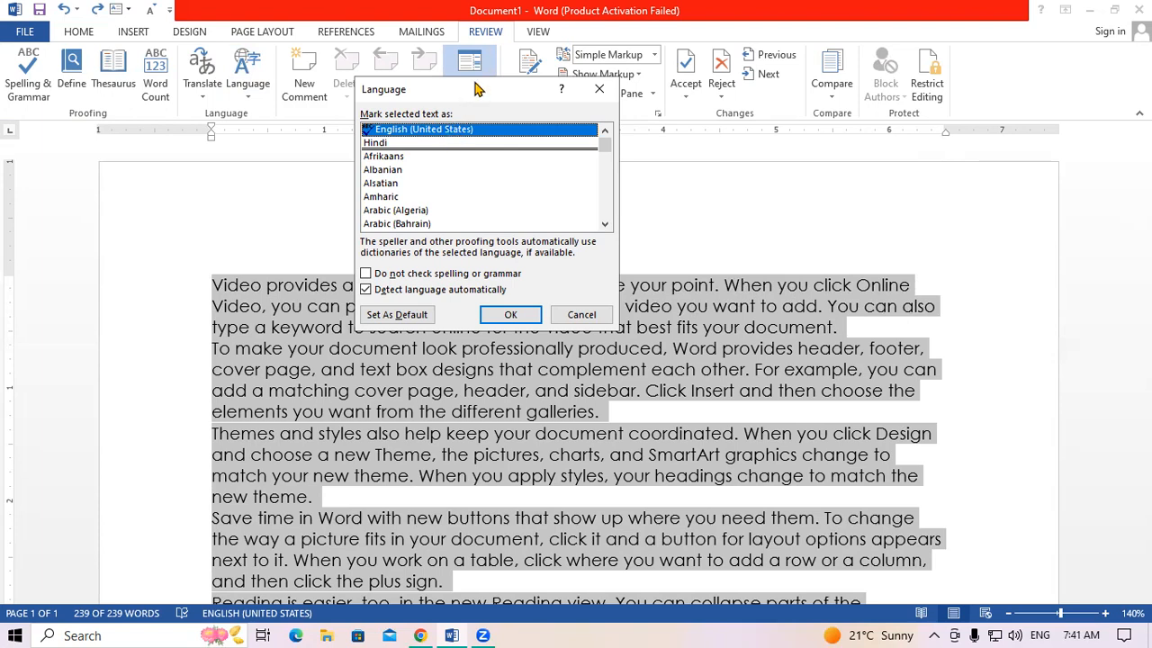
pyautogui.moveTo(477, 89); pyautogui.dragTo(361, 379)
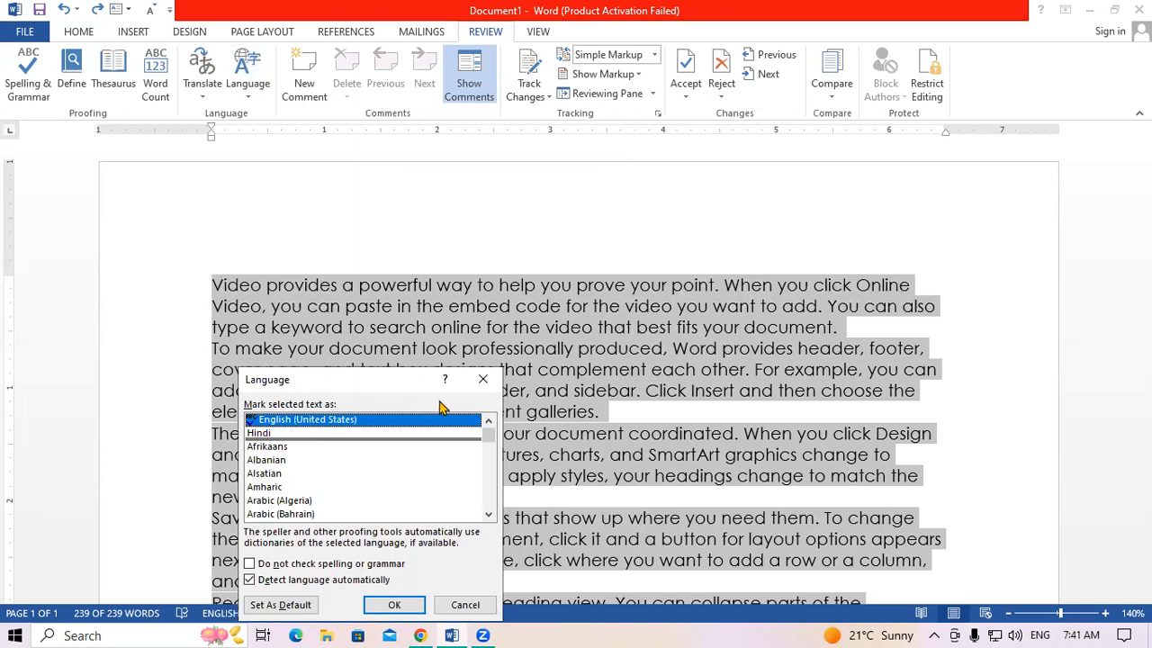
pyautogui.click(482, 378)
pyautogui.click(245, 79)
pyautogui.click(328, 137)
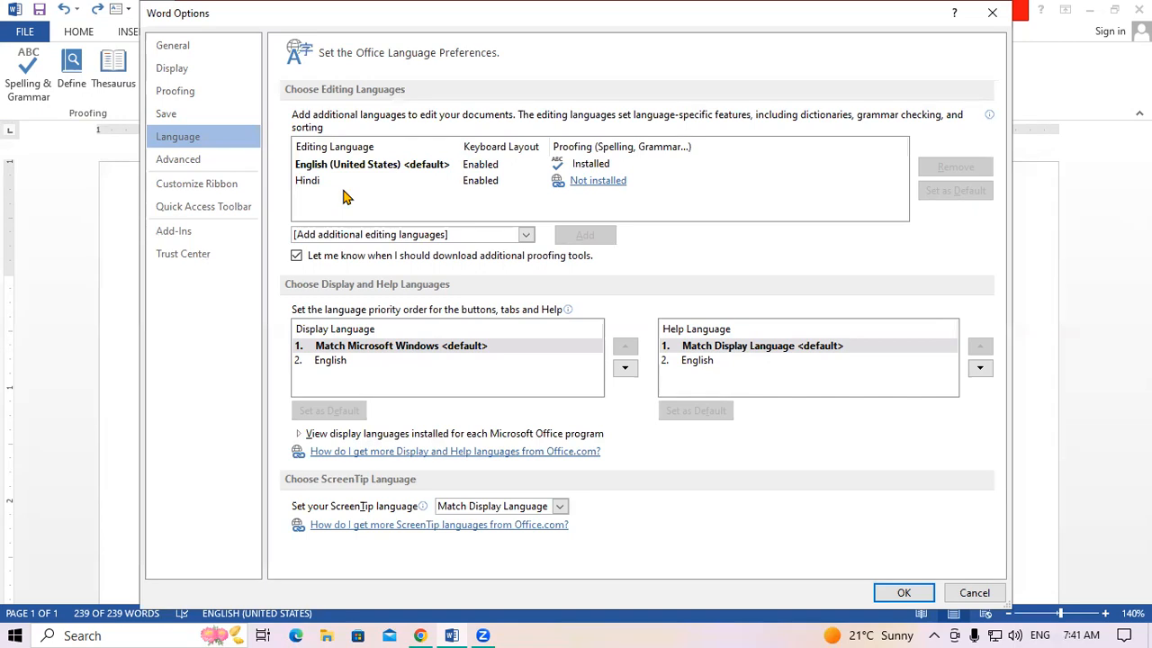
pyautogui.click(992, 12)
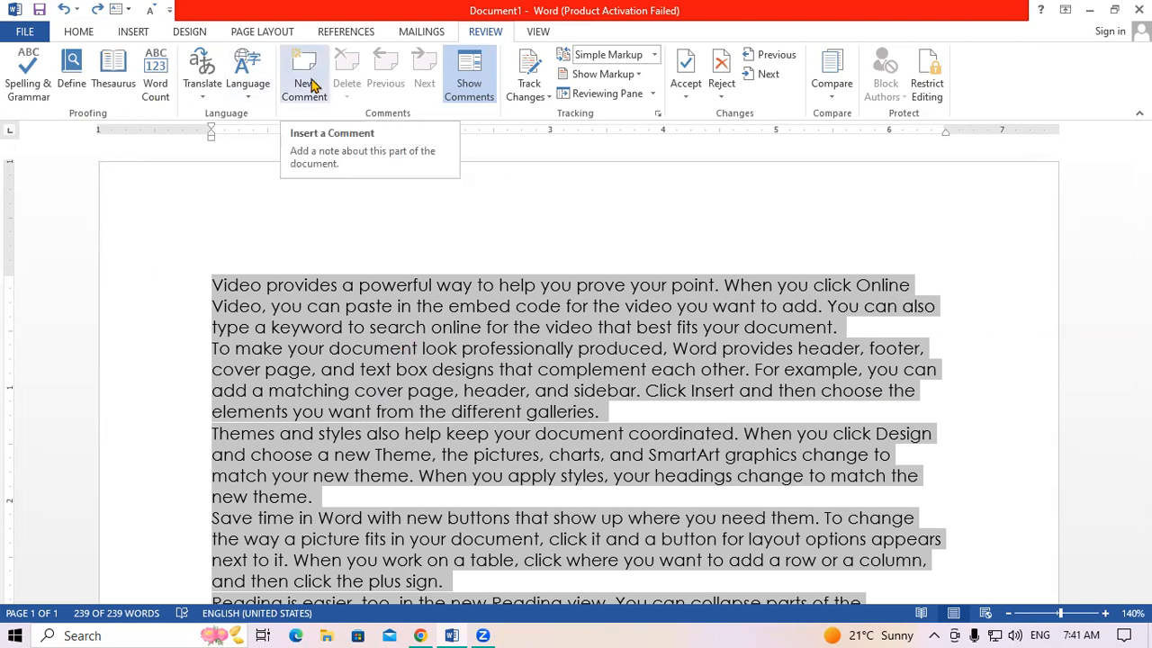
pyautogui.click(410, 264)
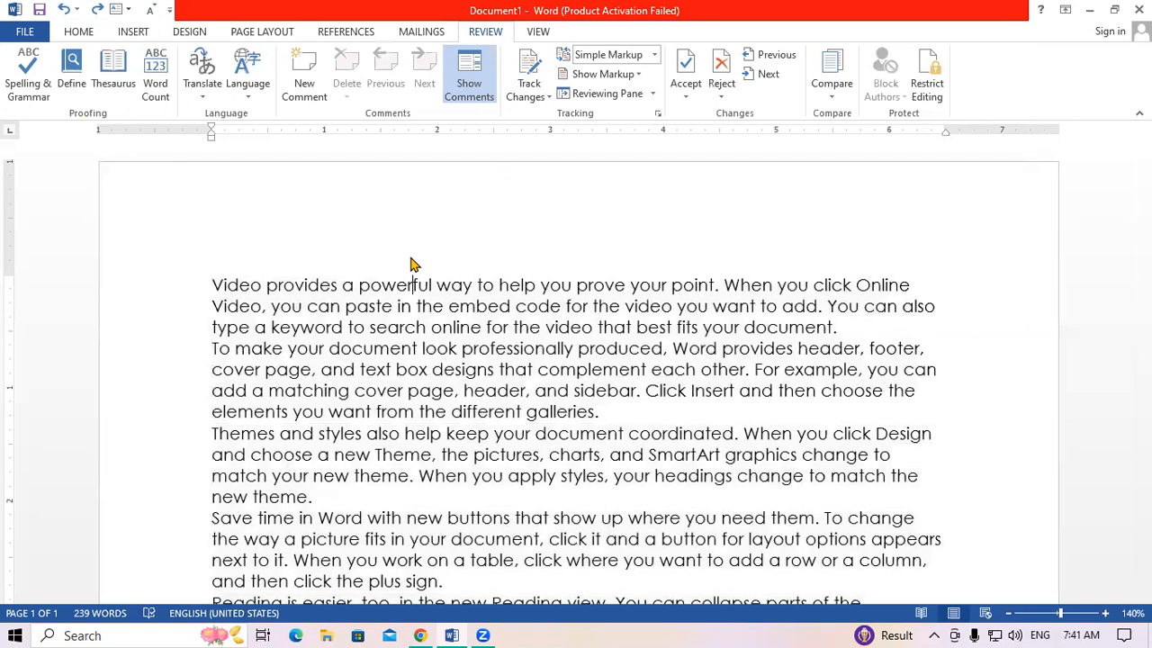
pyautogui.click(135, 33)
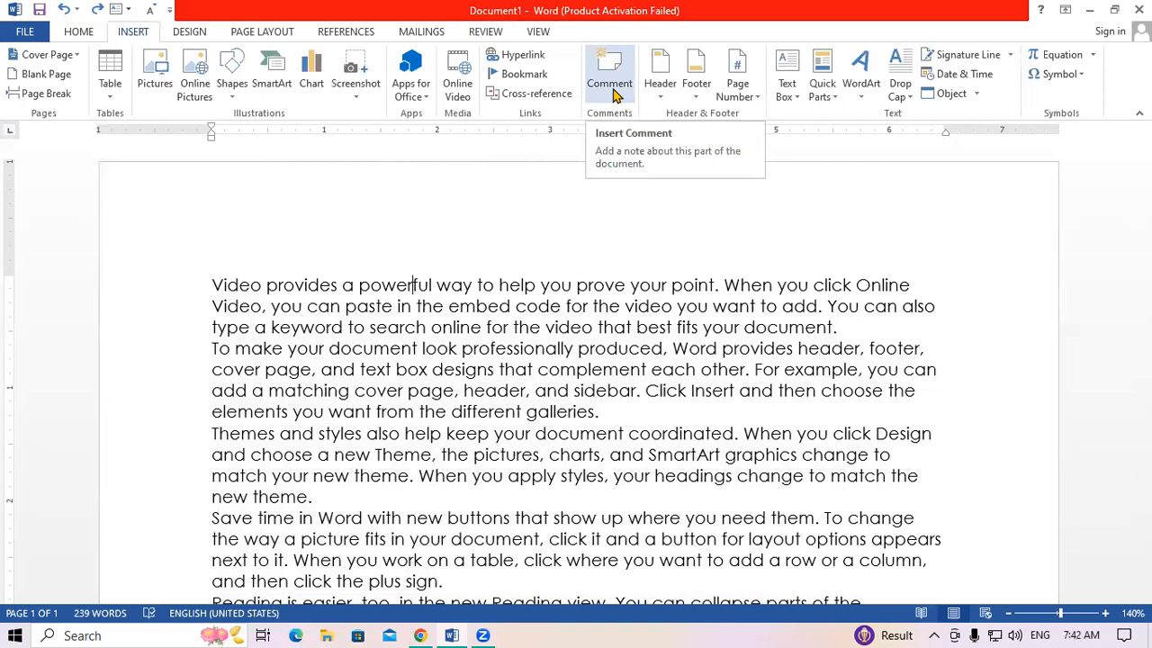
pyautogui.click(497, 33)
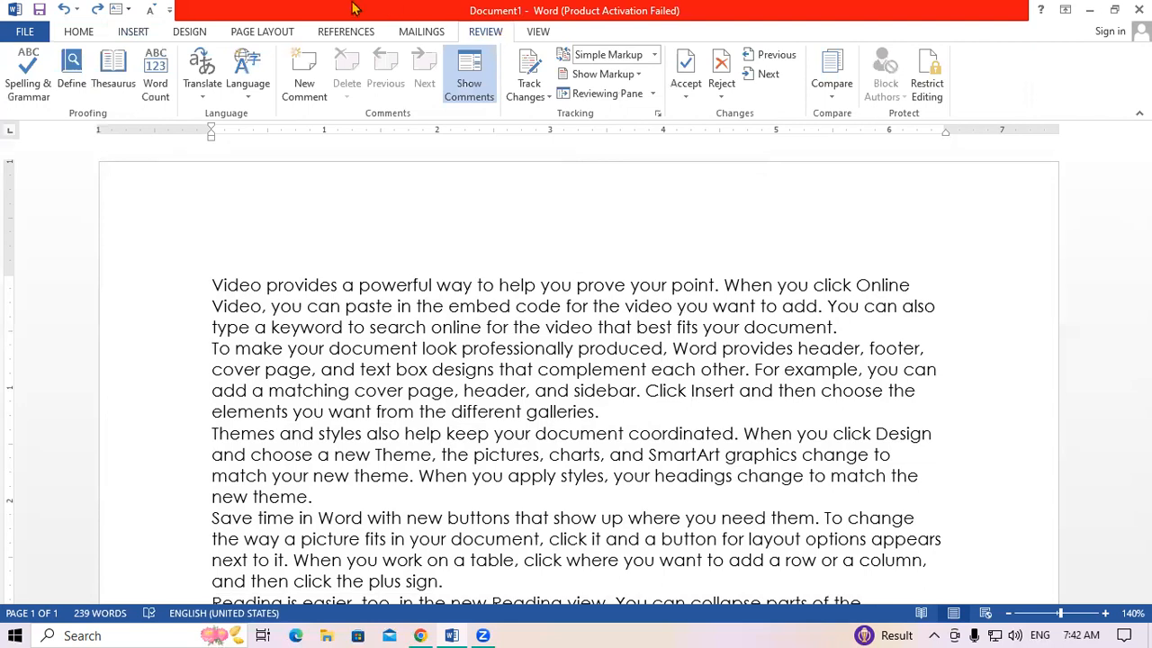
pyautogui.click(130, 38)
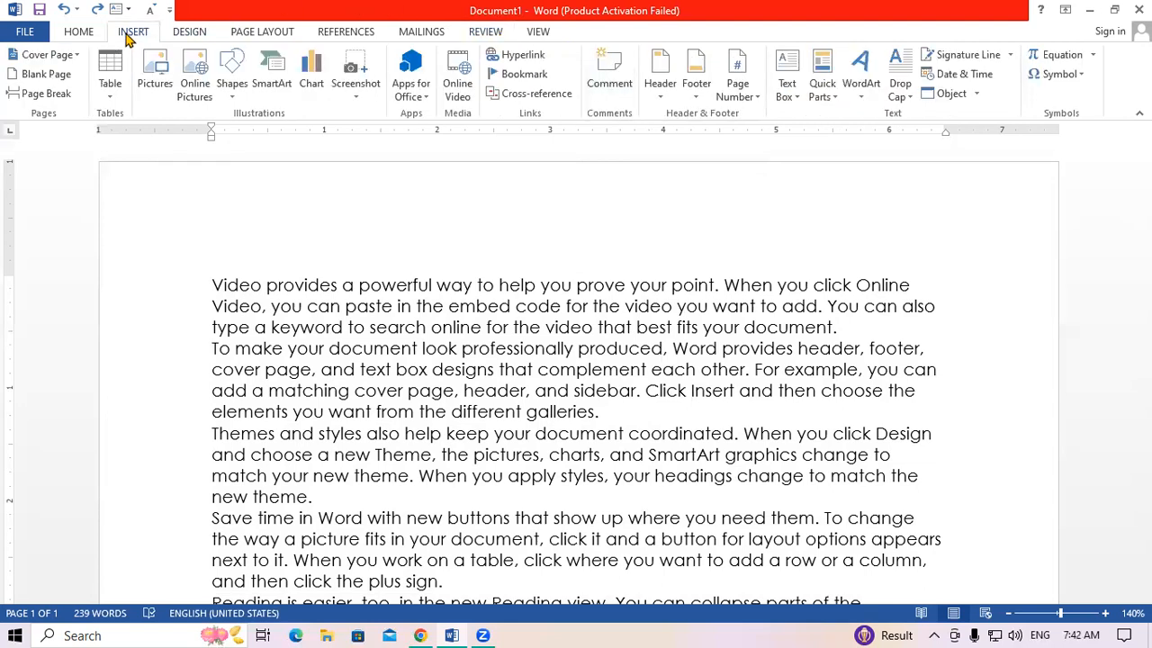
pyautogui.click(486, 32)
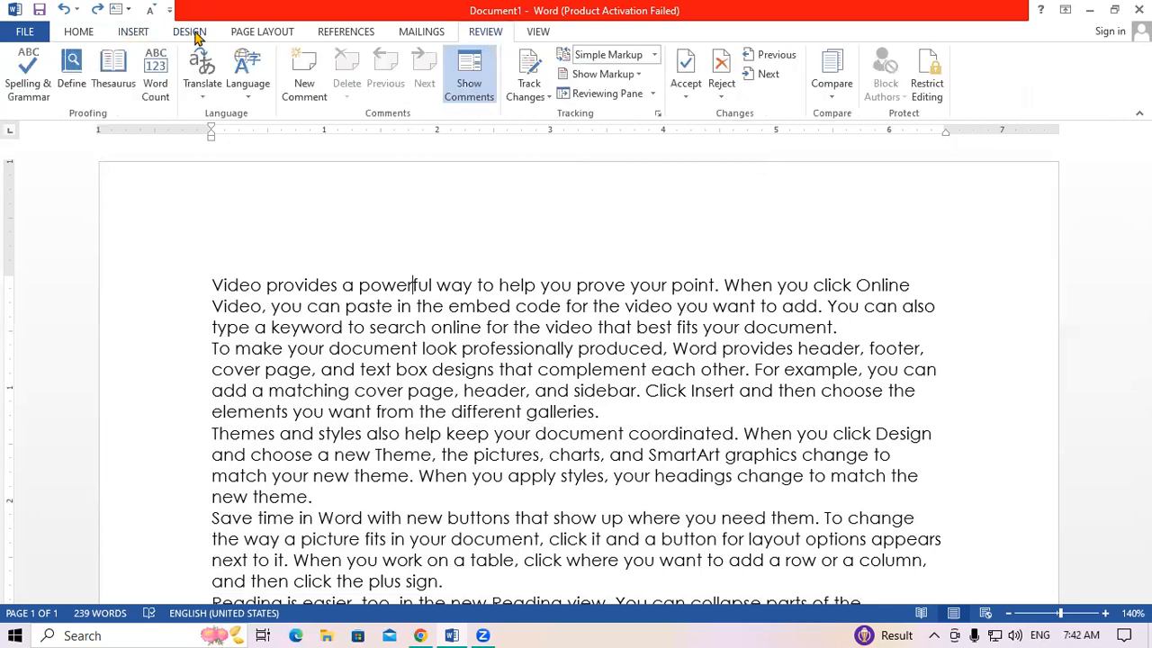
pyautogui.click(135, 32)
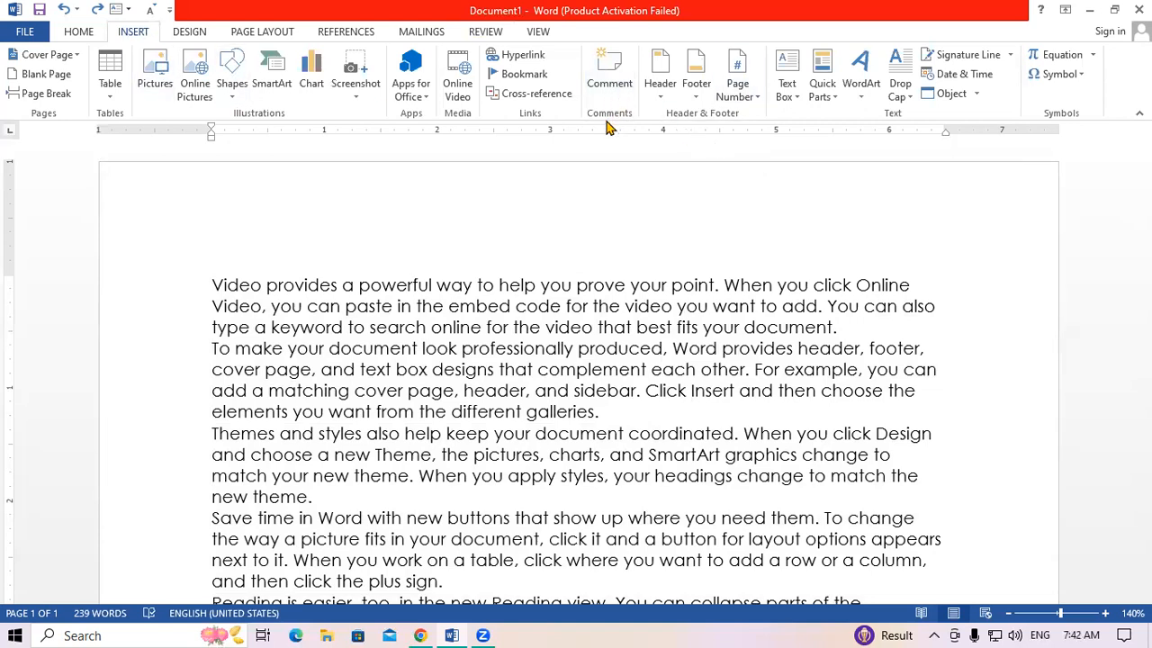
pyautogui.click(486, 31)
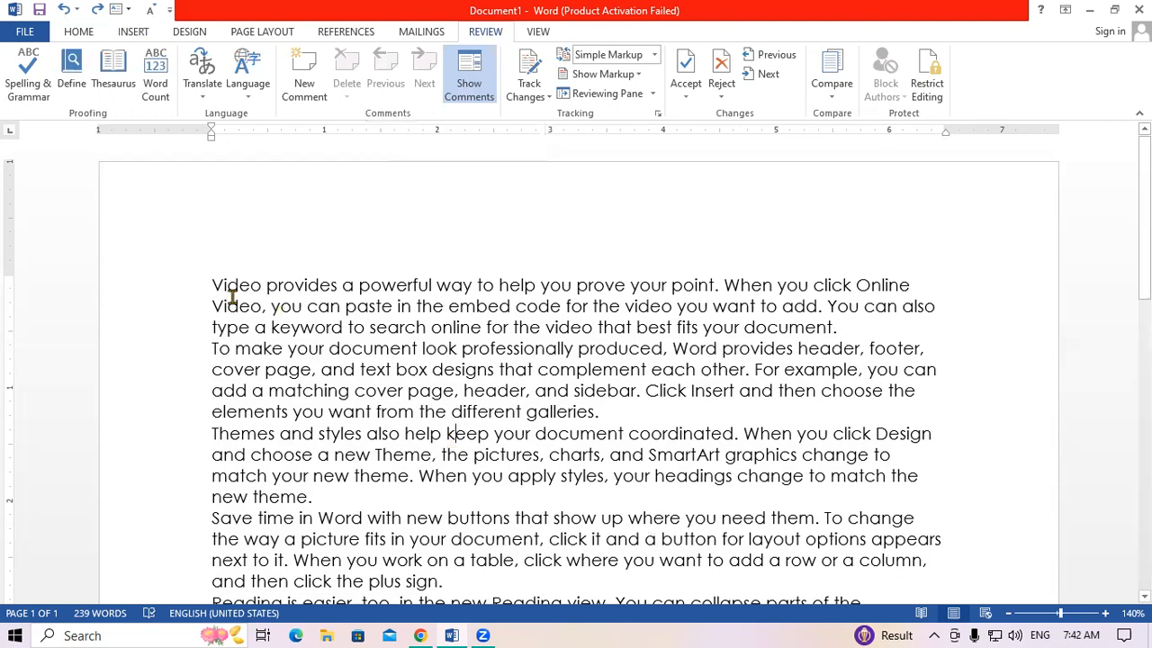
# Step: Delete all text in the document and generate fresh sample paragraphs with =RAND()
pyautogui.moveTo(210, 286); pyautogui.dragTo(899, 292)
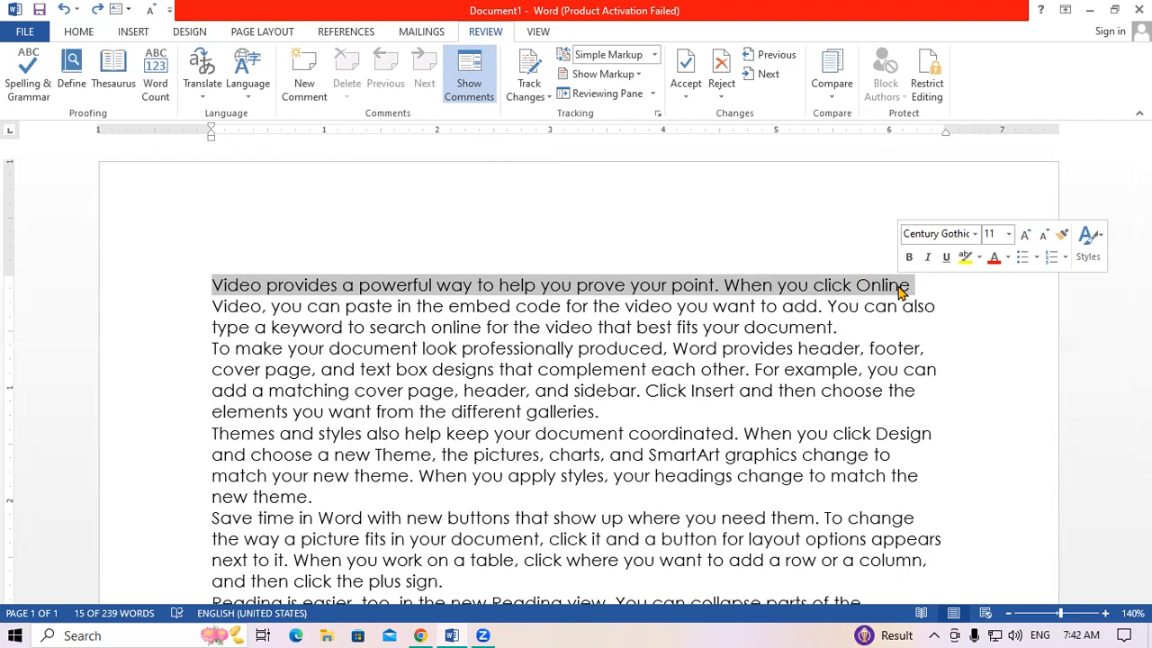
pyautogui.hotkey('ctrl', 'a')
pyautogui.press('Delete')
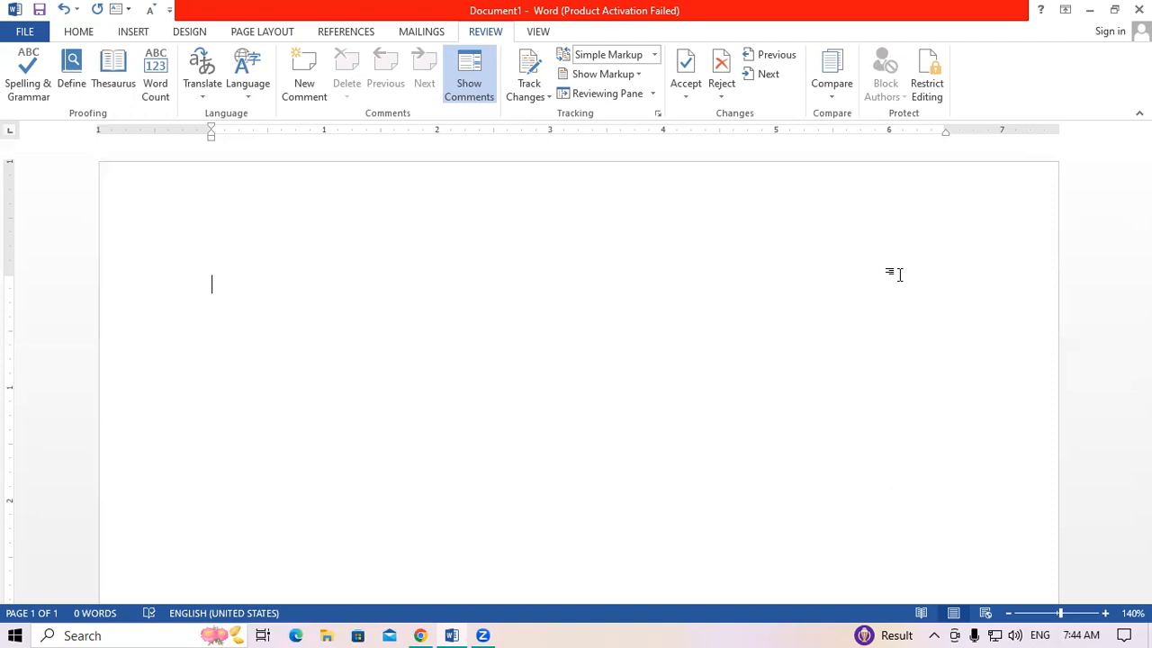
pyautogui.write('=RAND')
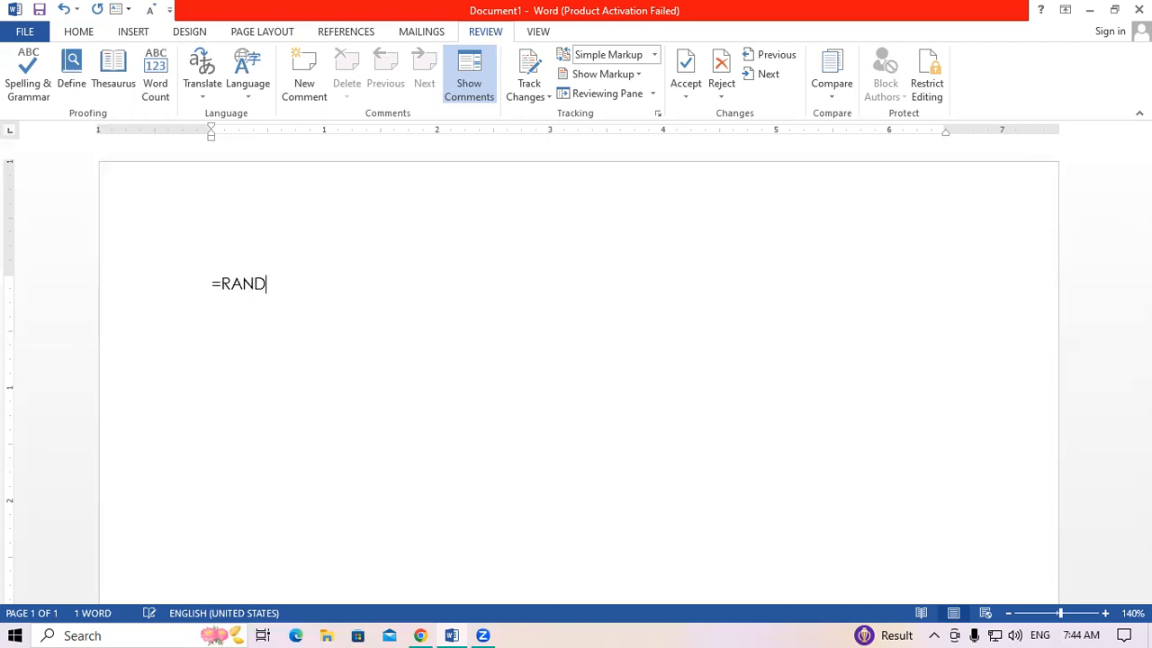
pyautogui.write('()')
pyautogui.press('Return')
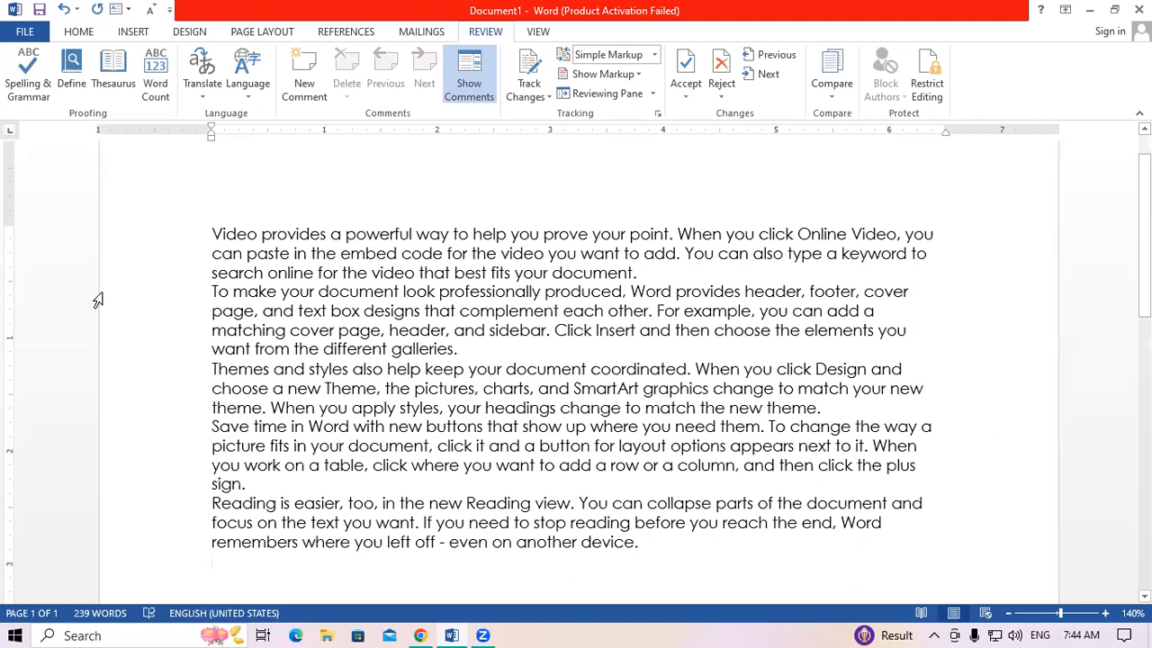
# Step: Attach the comment "INTRODUCTION OF COMPUTER" to the whole first paragraph, beginning "Video provides a powerful way"
pyautogui.moveTo(212, 234); pyautogui.dragTo(928, 234)
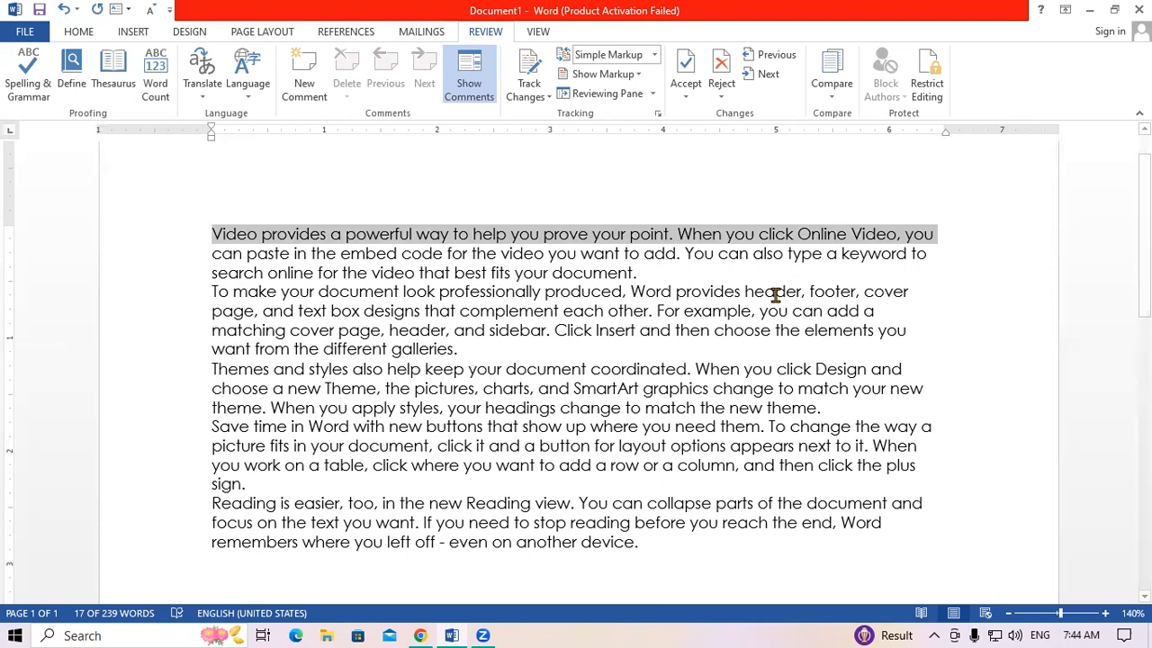
pyautogui.click(555, 382)
pyautogui.moveTo(213, 234); pyautogui.dragTo(758, 272)
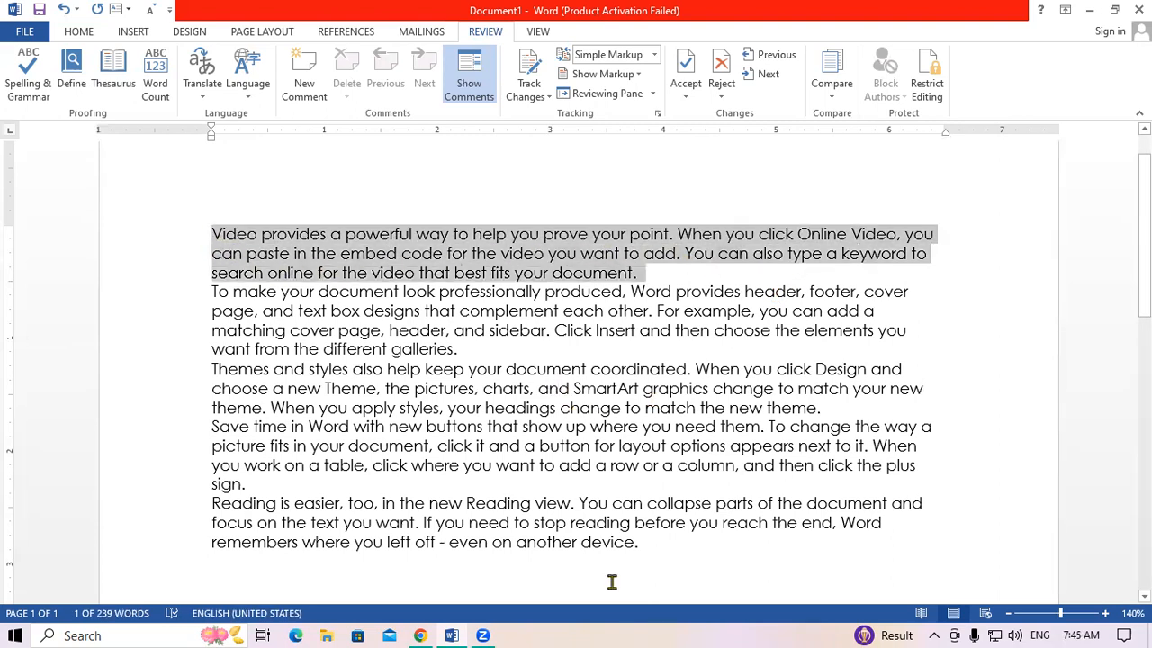
pyautogui.click(321, 95)
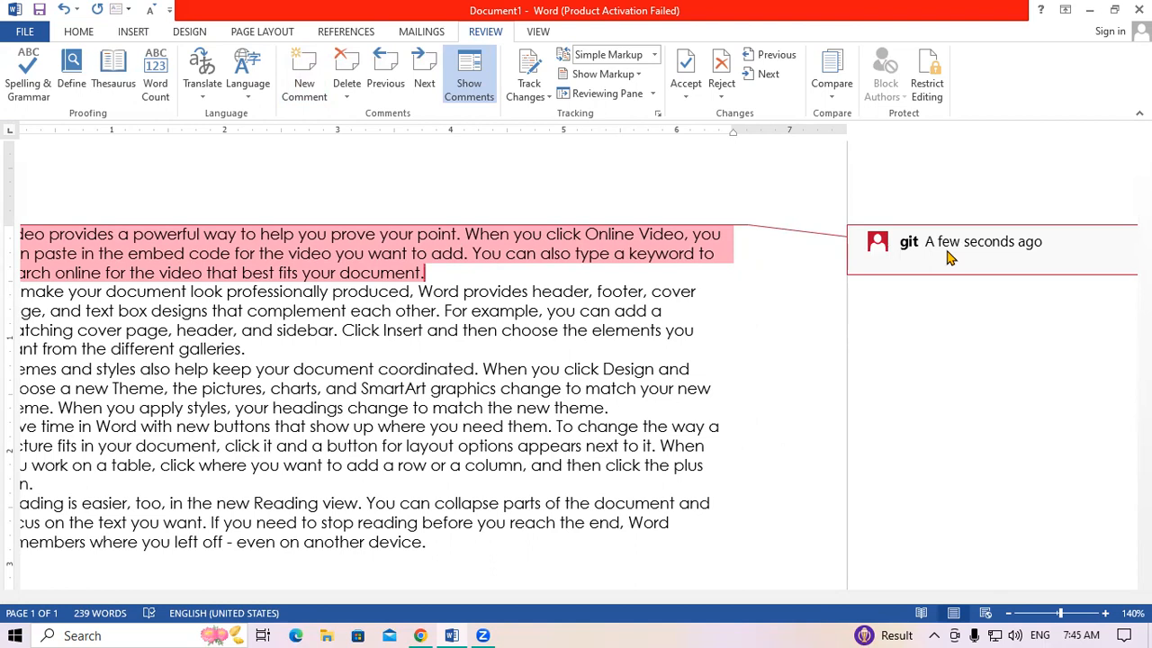
pyautogui.write('INTRODUCTION OF COM')
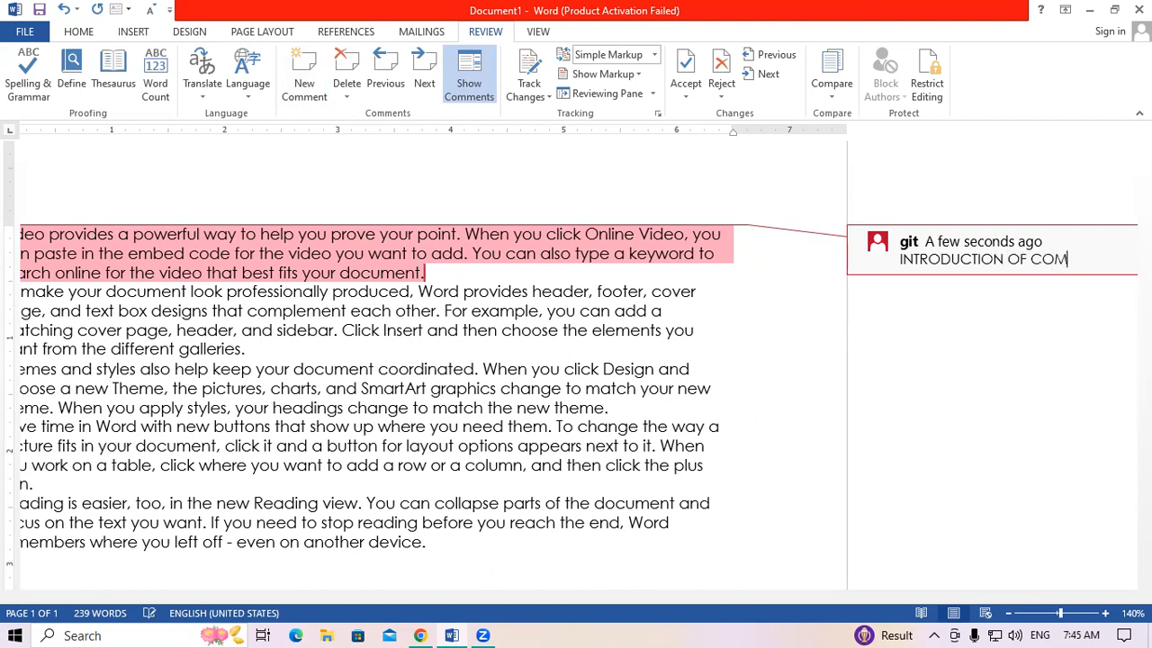
pyautogui.write('PUTER')
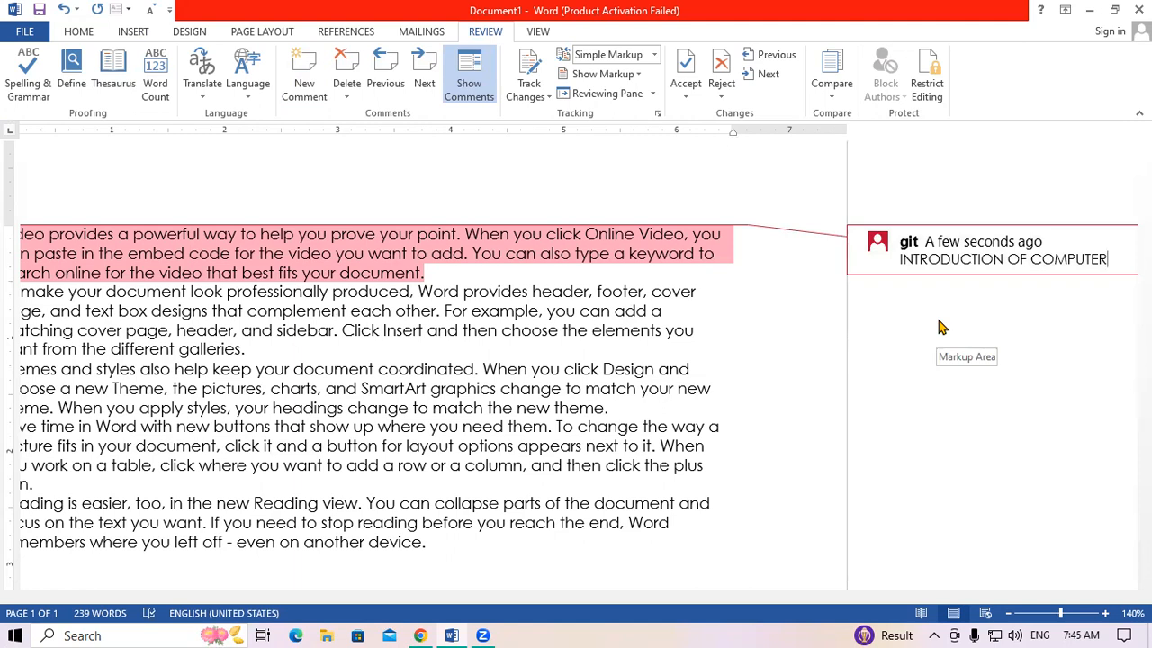
pyautogui.click(190, 462)
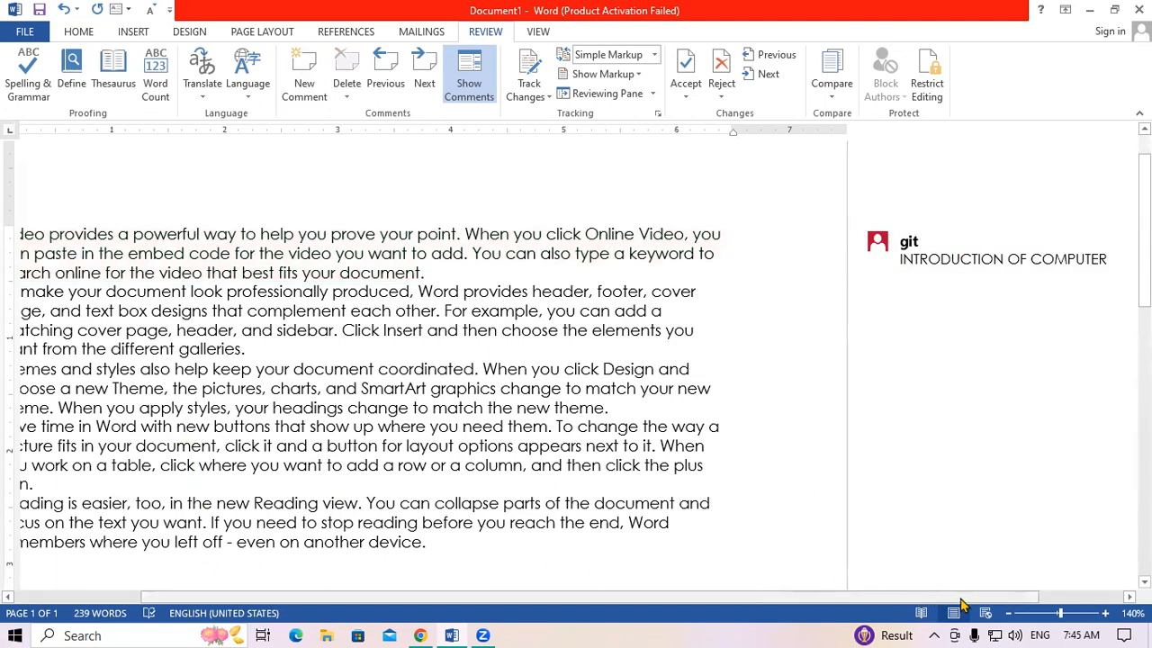
# Step: Attach the comment "OPERATING SYSTEM" to the second paragraph, beginning "To make your document look professionally produced"
pyautogui.hscroll(-3, 964, 603)
pyautogui.click(332, 406)
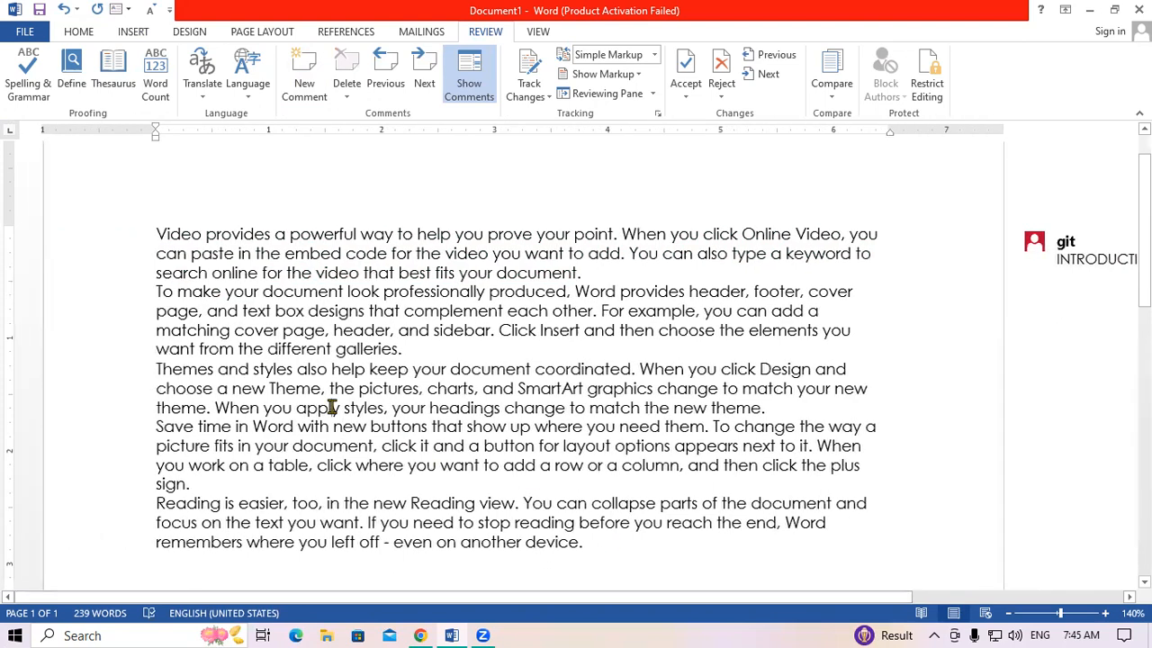
pyautogui.moveTo(155, 290); pyautogui.dragTo(404, 346)
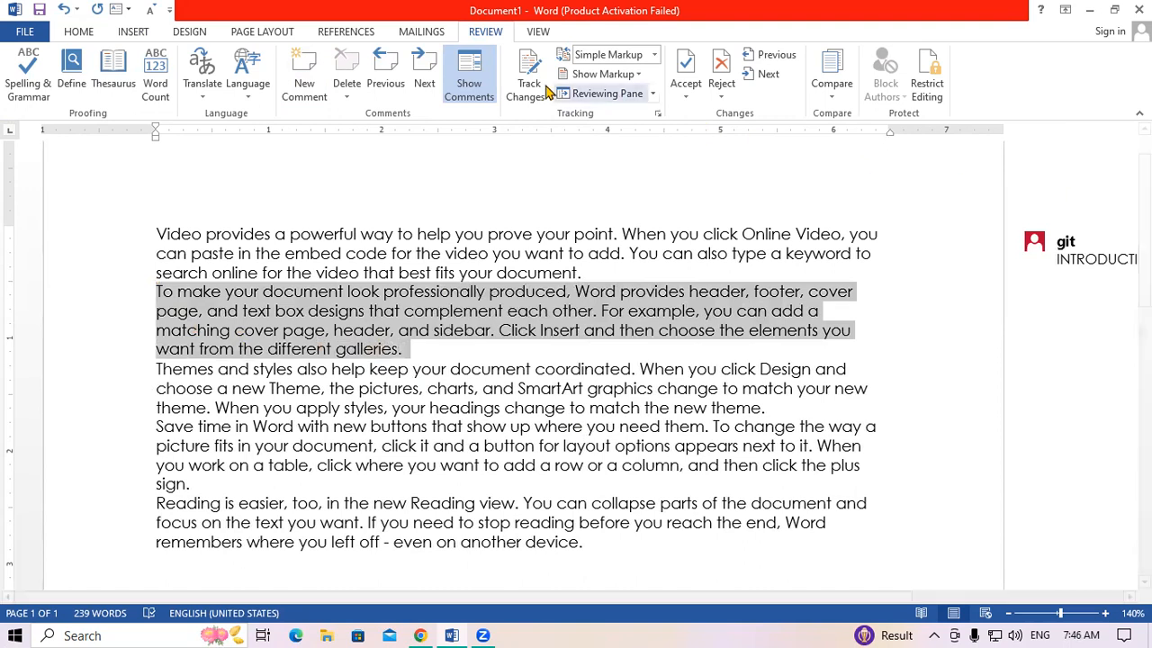
pyautogui.click(304, 90)
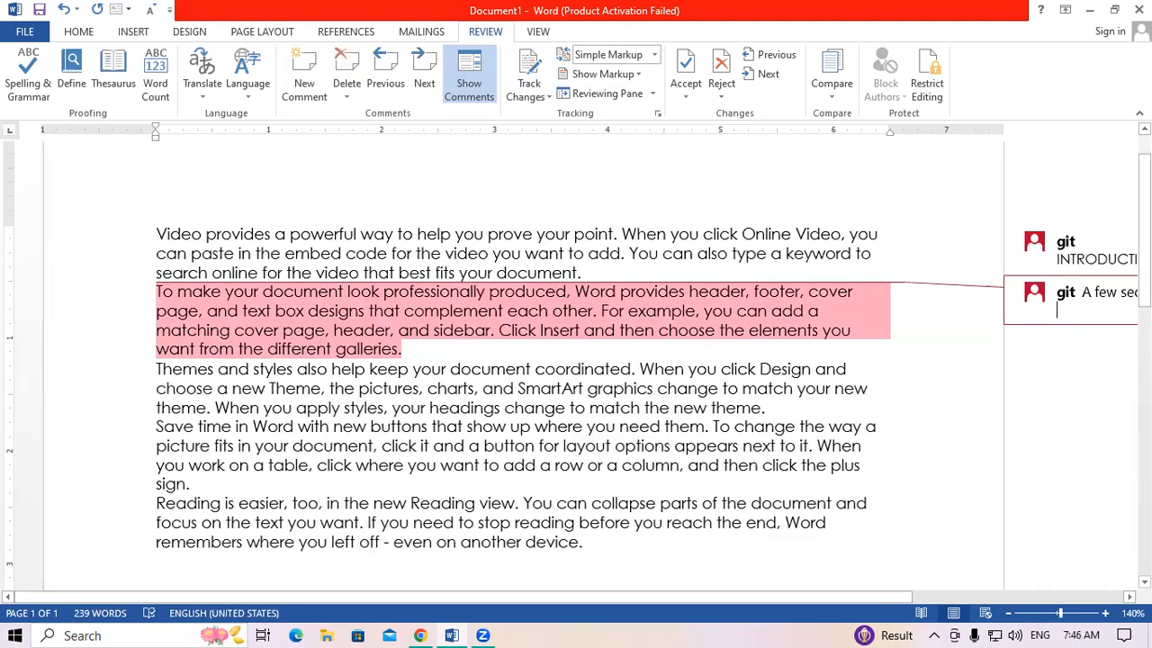
pyautogui.write('OPEAR')
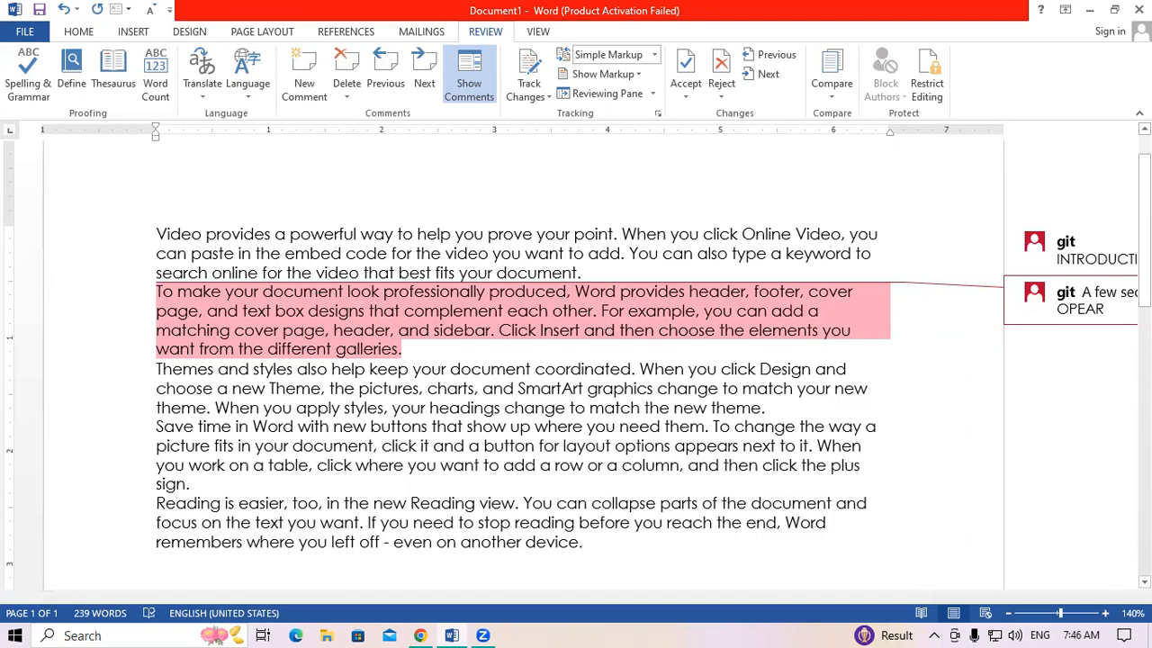
pyautogui.press('BackSpace')
pyautogui.press('BackSpace')
pyautogui.write('RATING SYSTEM')
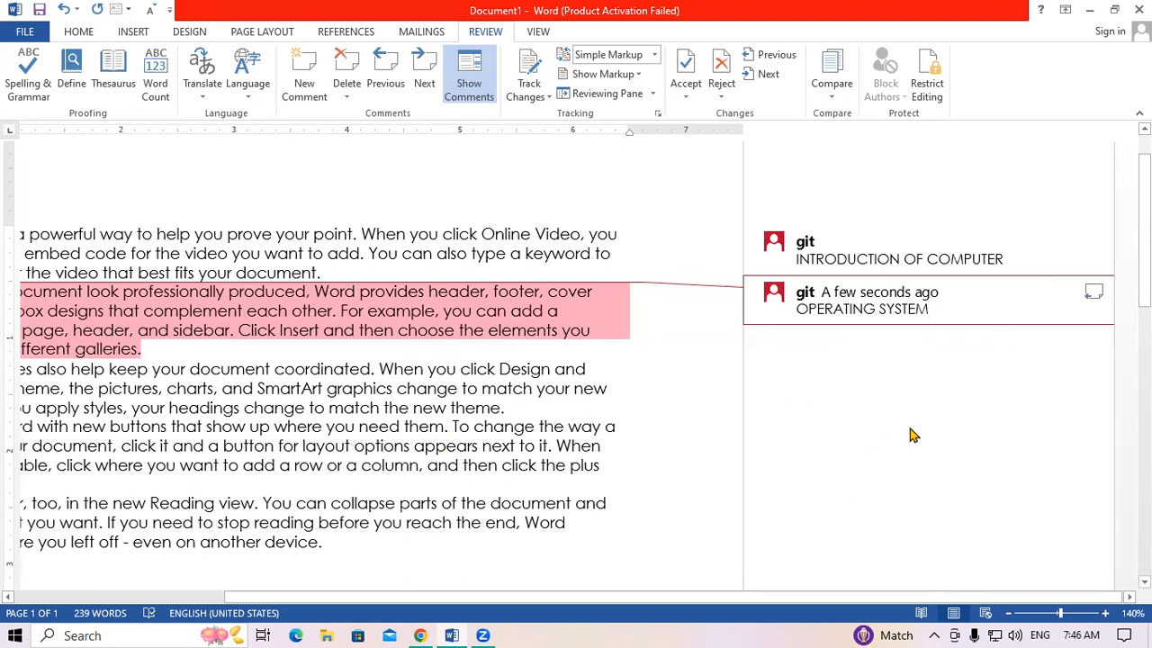
# Step: Attach the comment "ABOUT COMPUTER MEMORY" to the whole third paragraph, beginning "Themes and styles also help"
pyautogui.moveTo(848, 596); pyautogui.dragTo(637, 597)
pyautogui.moveTo(156, 369); pyautogui.dragTo(872, 412)
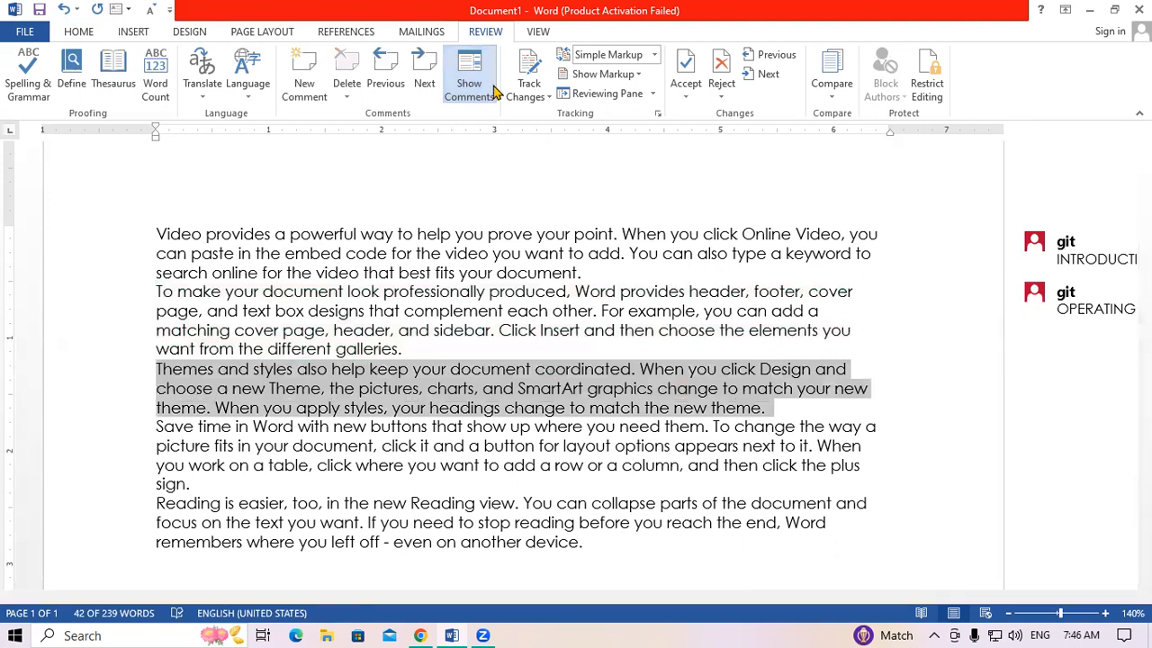
pyautogui.click(300, 90)
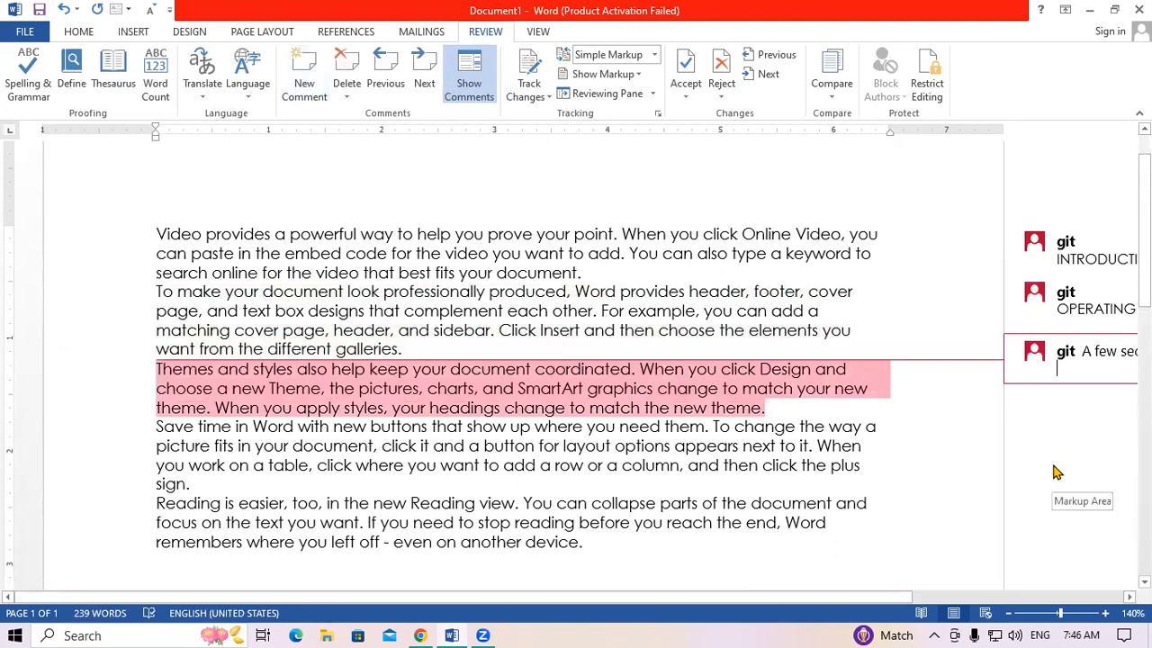
pyautogui.write('ABOUT COMPUTER MEMORY')
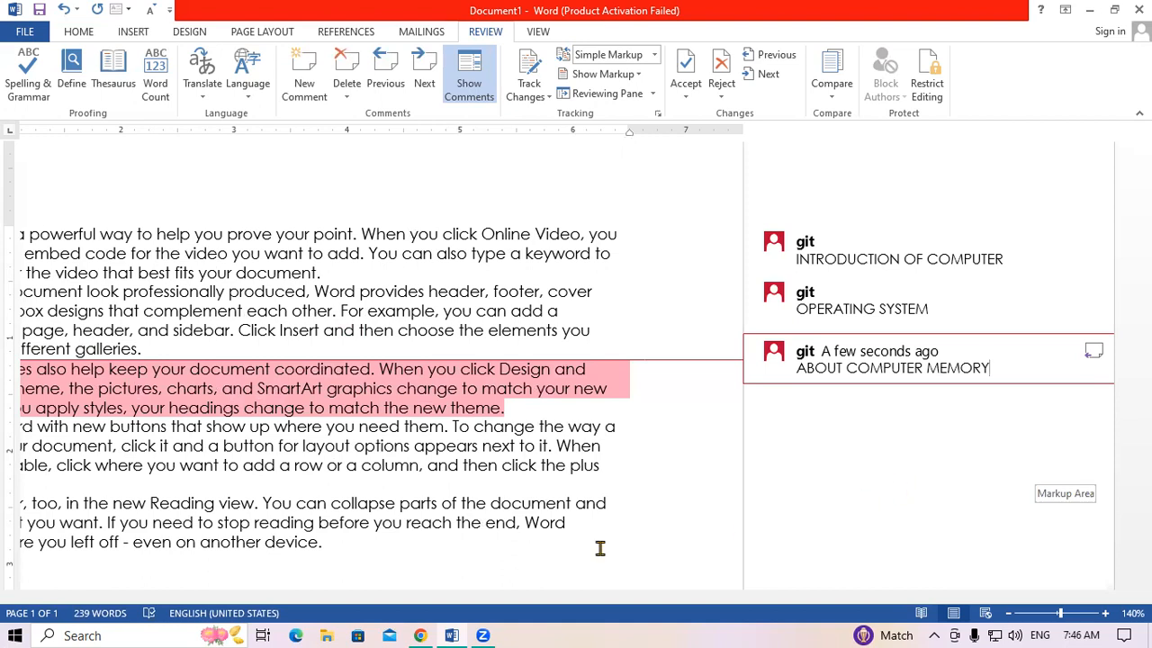
pyautogui.click(474, 503)
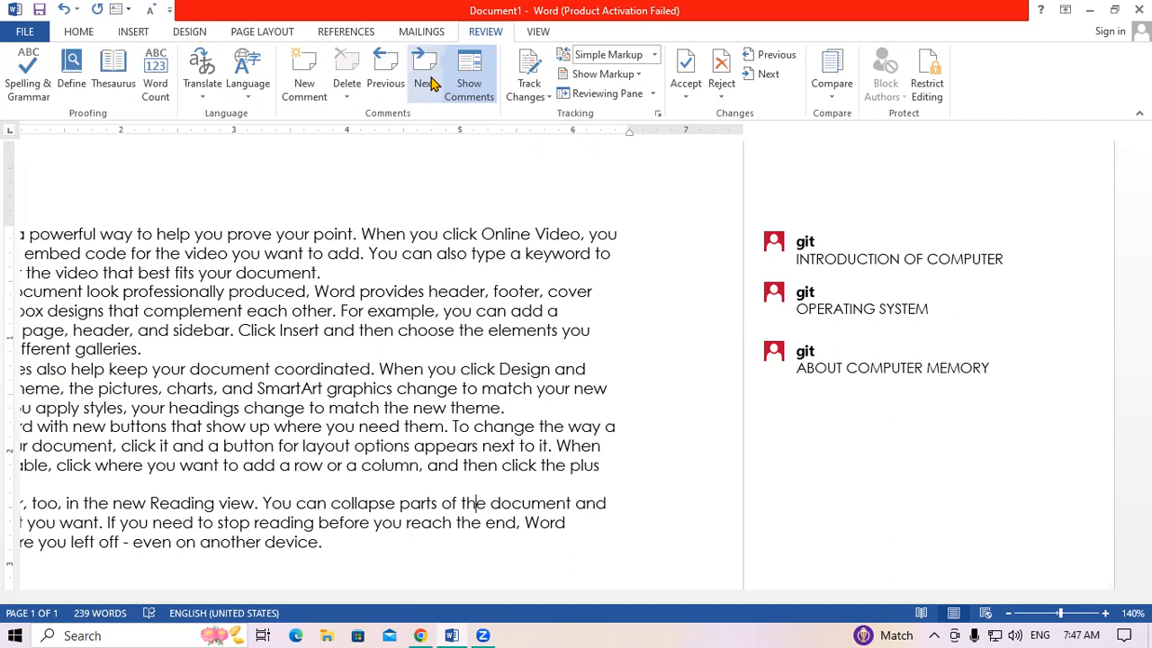
# Step: Step backward through the comments from "ABOUT COMPUTER MEMORY" to "INTRODUCTION OF COMPUTER" and forward again to the last comment
pyautogui.click(1008, 368)
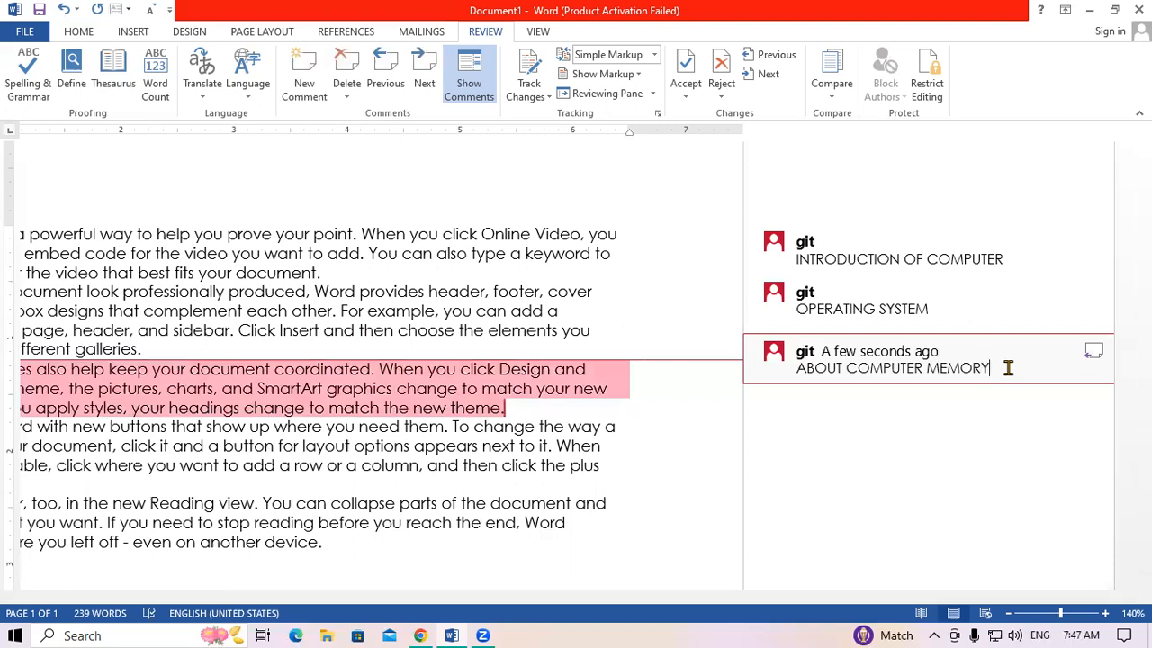
pyautogui.click(387, 72)
pyautogui.click(387, 72)
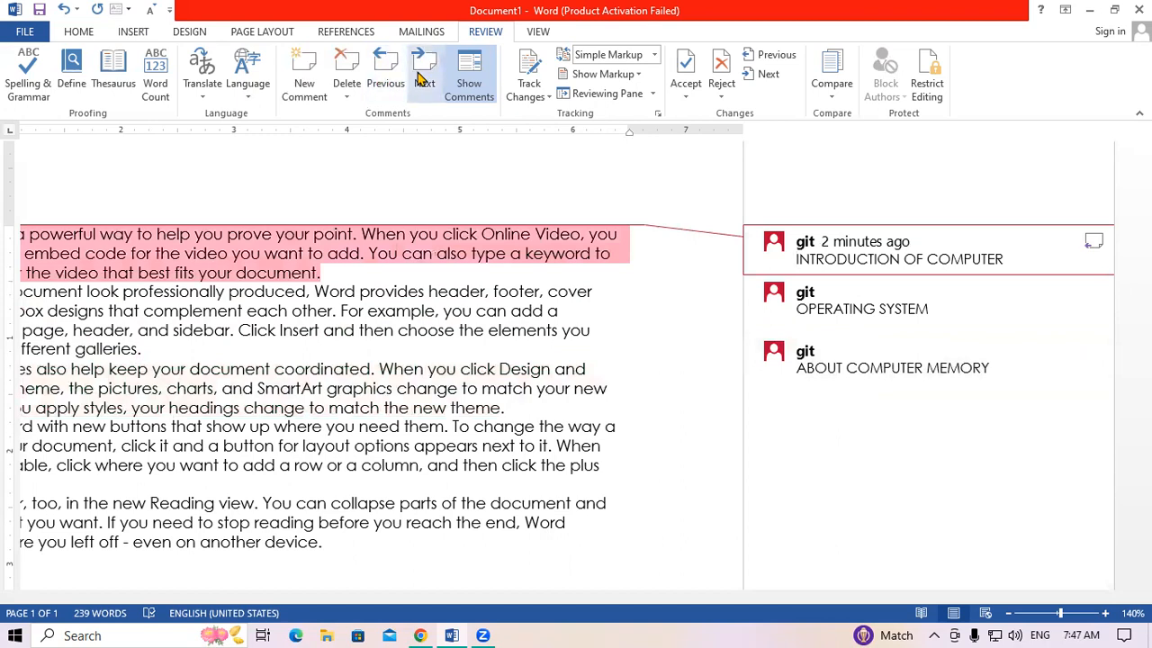
pyautogui.click(419, 79)
pyautogui.click(420, 80)
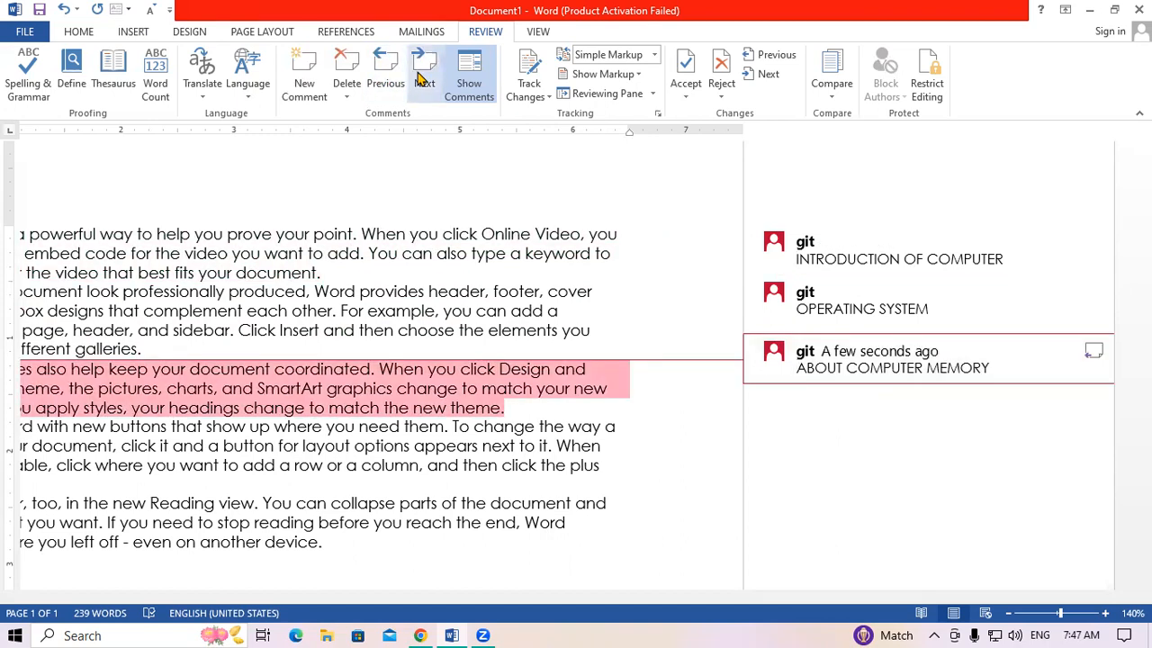
# Step: Delete the "ABOUT COMPUTER MEMORY" and "OPERATING SYSTEM" comments one at a time, and undo both deletions
pyautogui.click(353, 64)
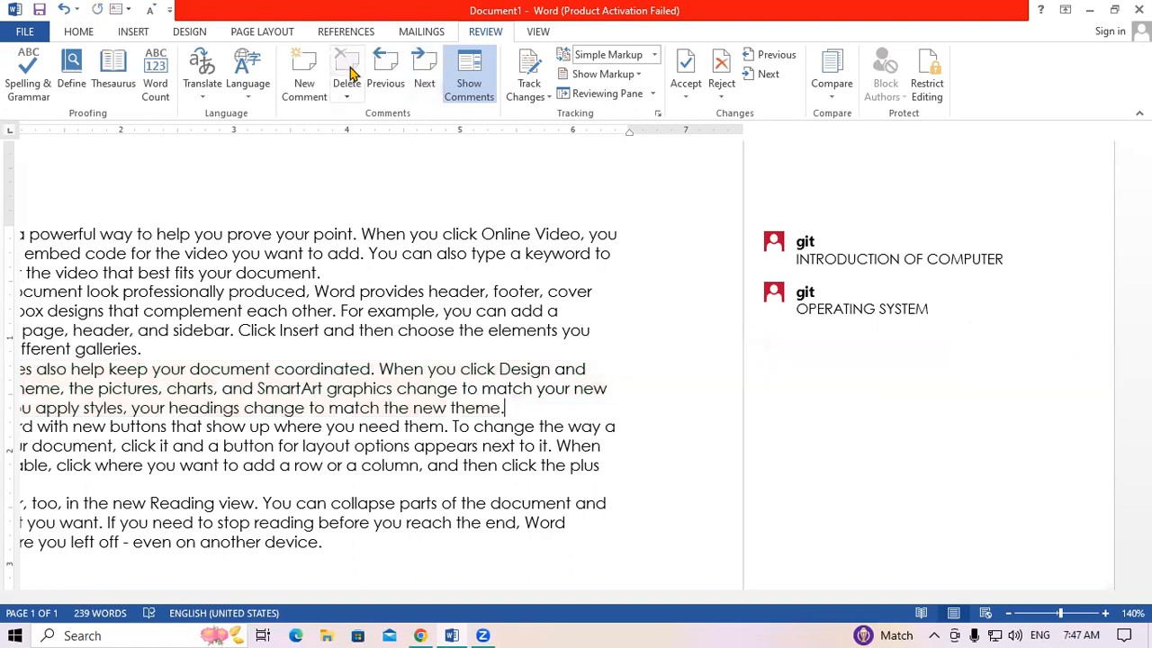
pyautogui.click(813, 273)
pyautogui.click(792, 311)
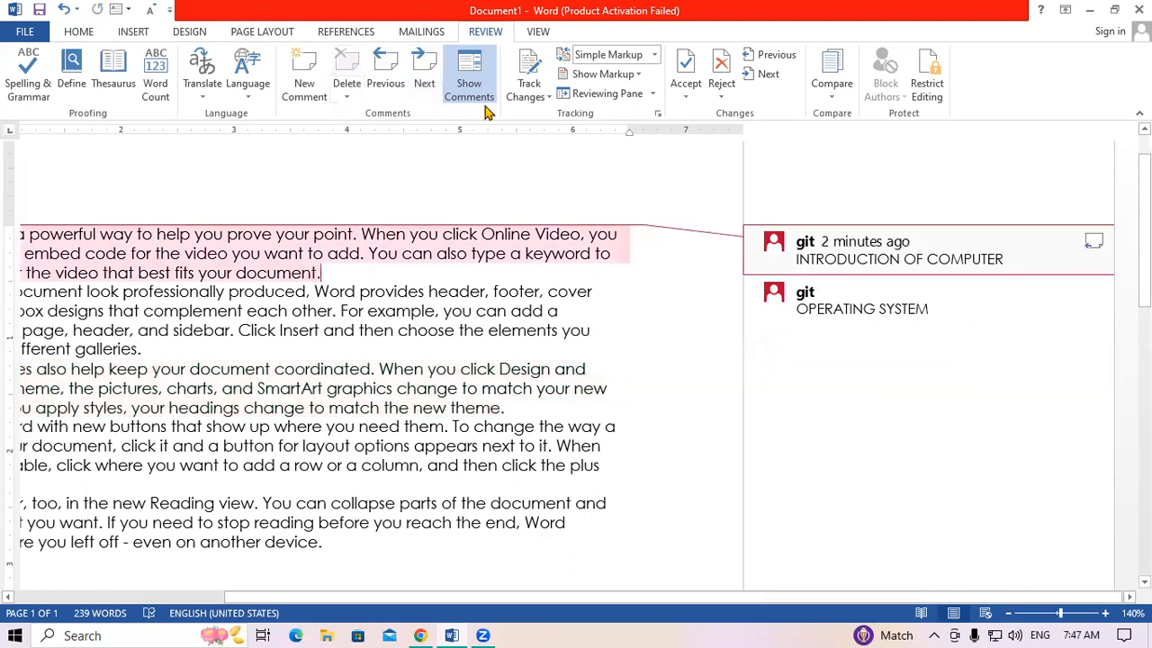
pyautogui.click(346, 65)
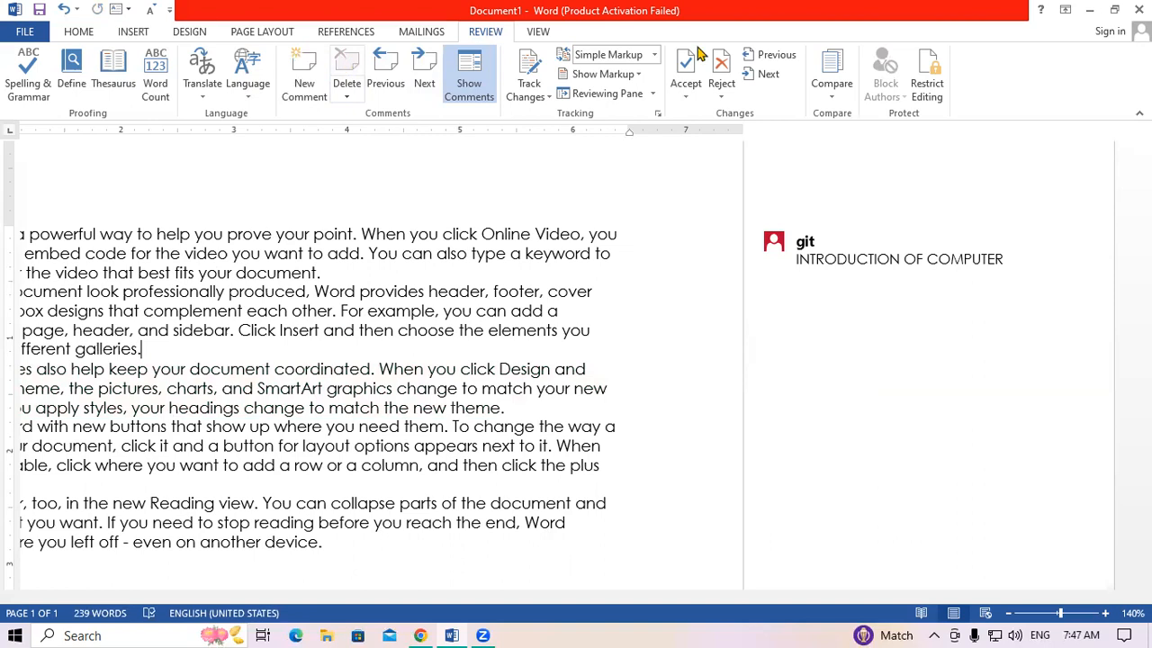
pyautogui.hotkey('ctrl', 'z')
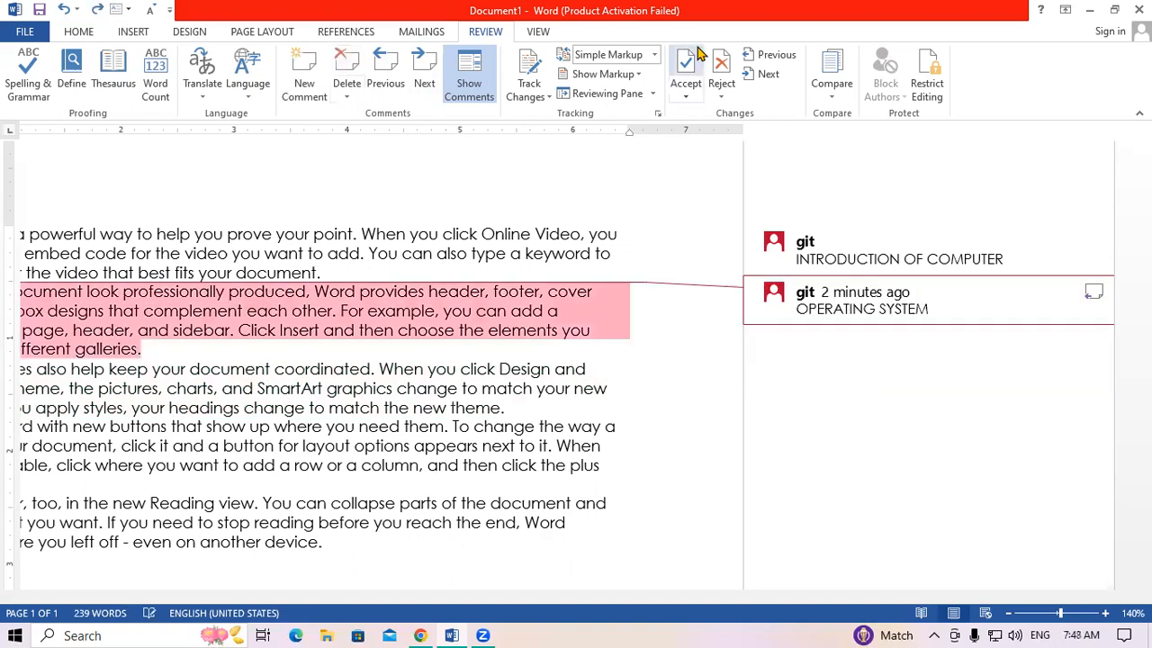
pyautogui.hotkey('ctrl', 'z')
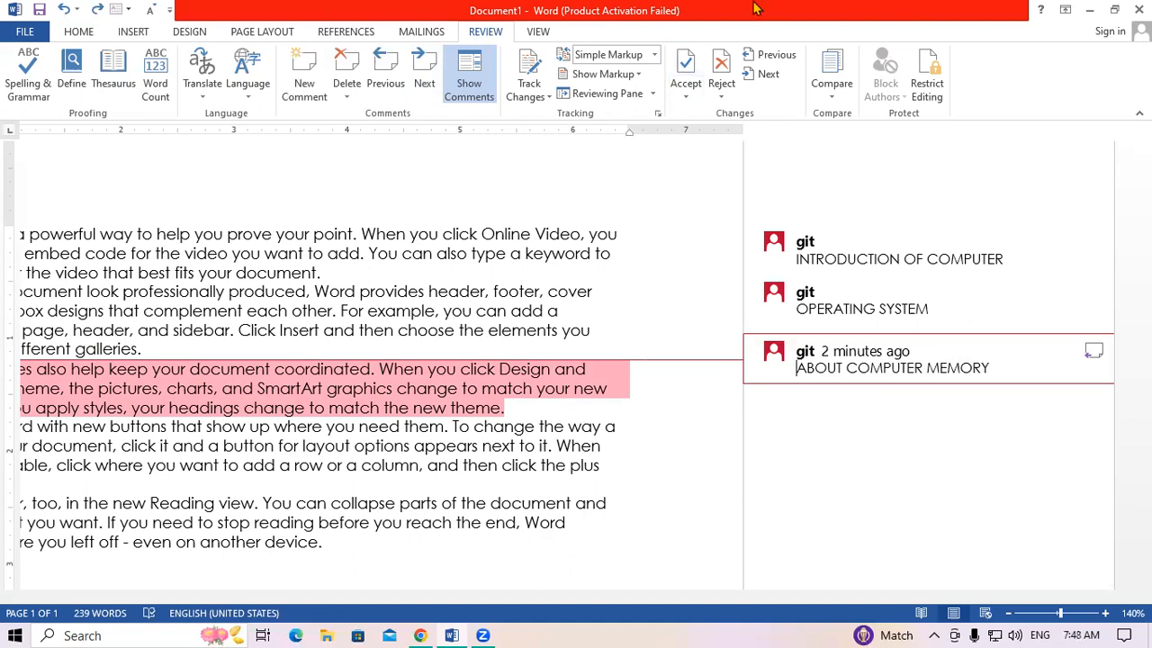
# Step: Delete all comments in the document at once and undo that deletion
pyautogui.click(356, 88)
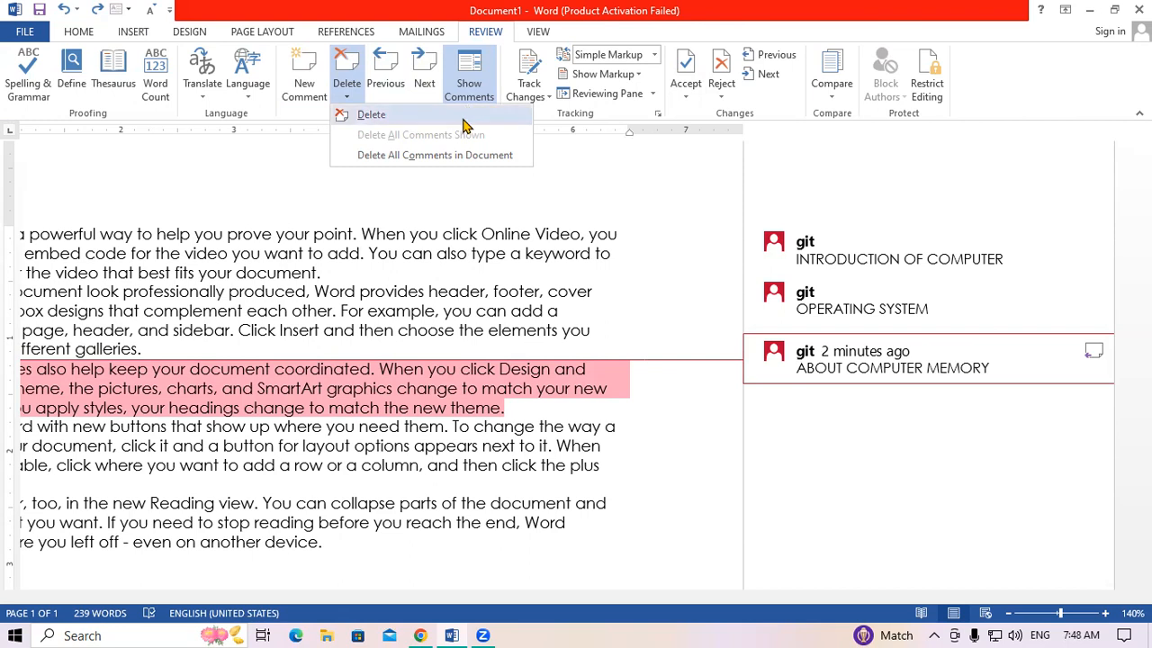
pyautogui.click(459, 154)
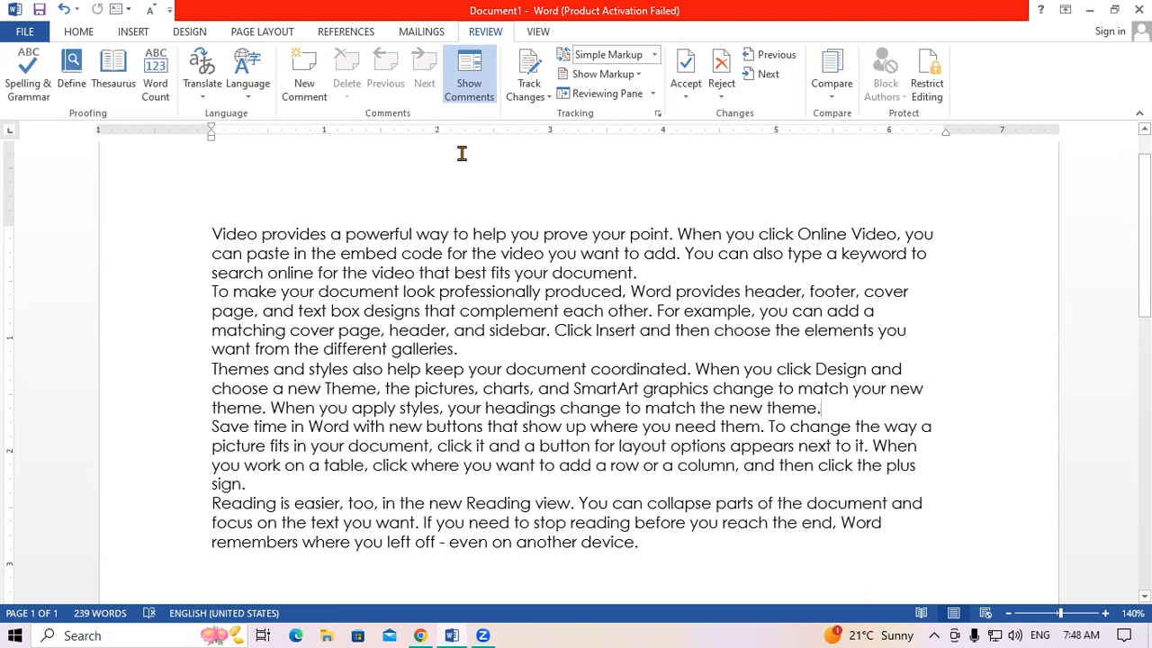
pyautogui.hotkey('ctrl', 'z')
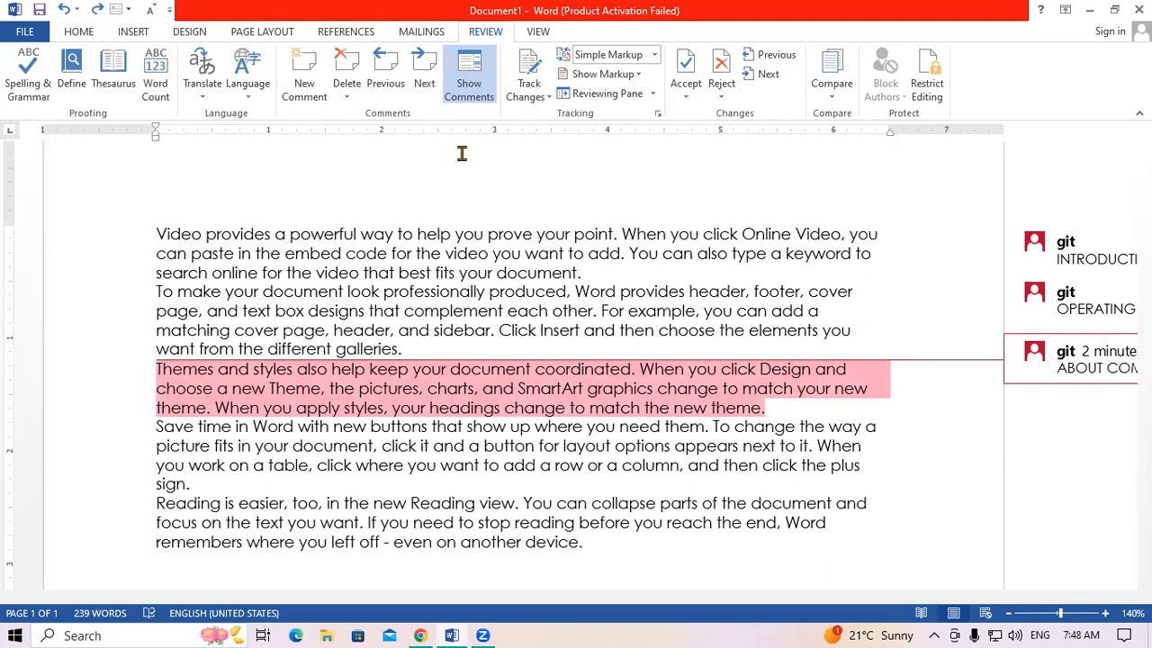
# Step: Turn off Show Comments to collapse the full comments into margin icons
pyautogui.click(467, 79)
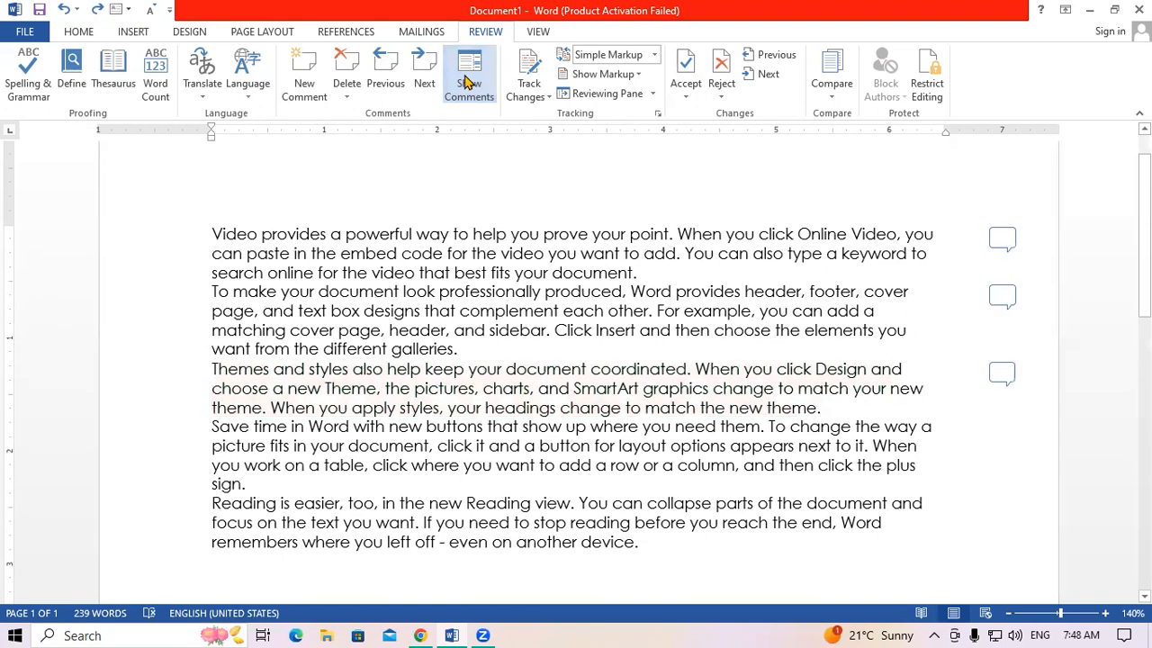